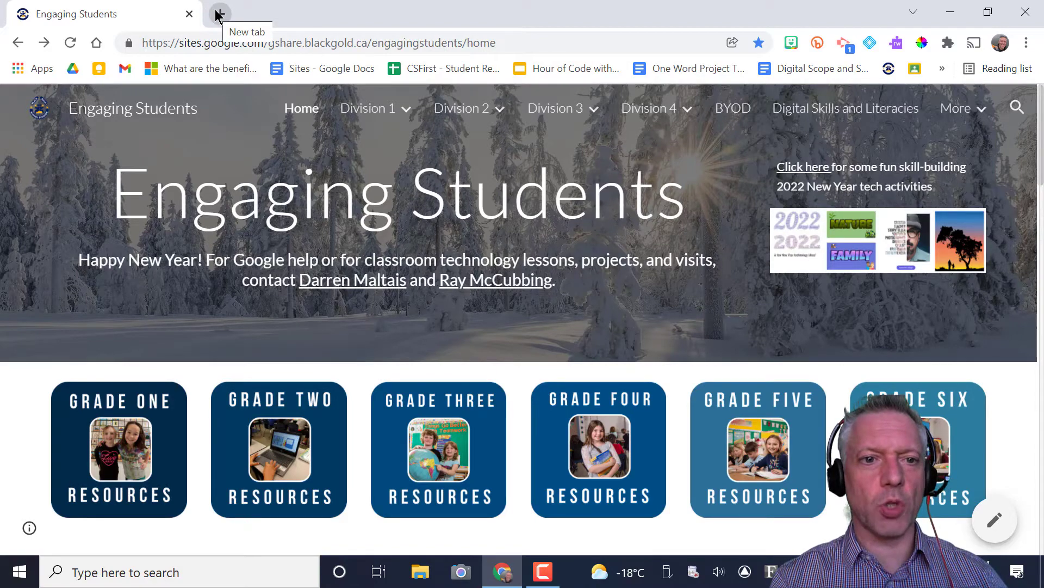
Start a brand-new untitled Google Site by going to sites.new in a new Chrome tab
left_click(219, 15)
type("s")
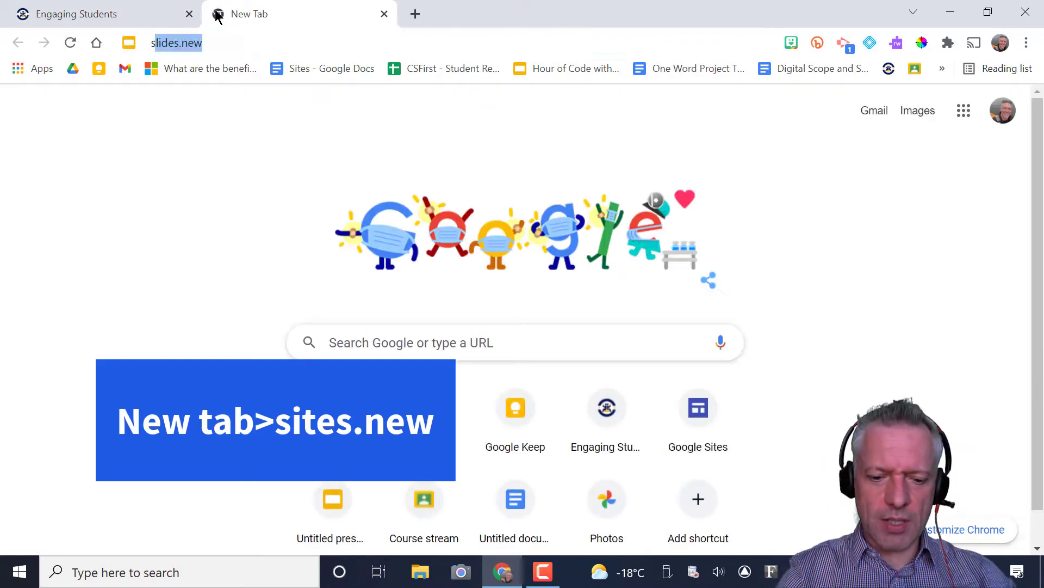
type("ites.new")
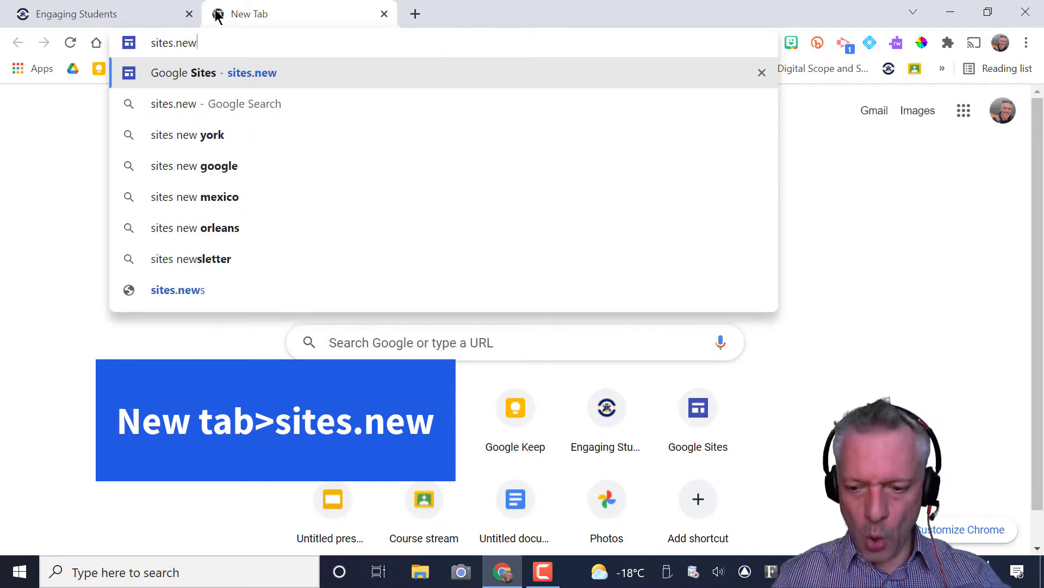
key("Return")
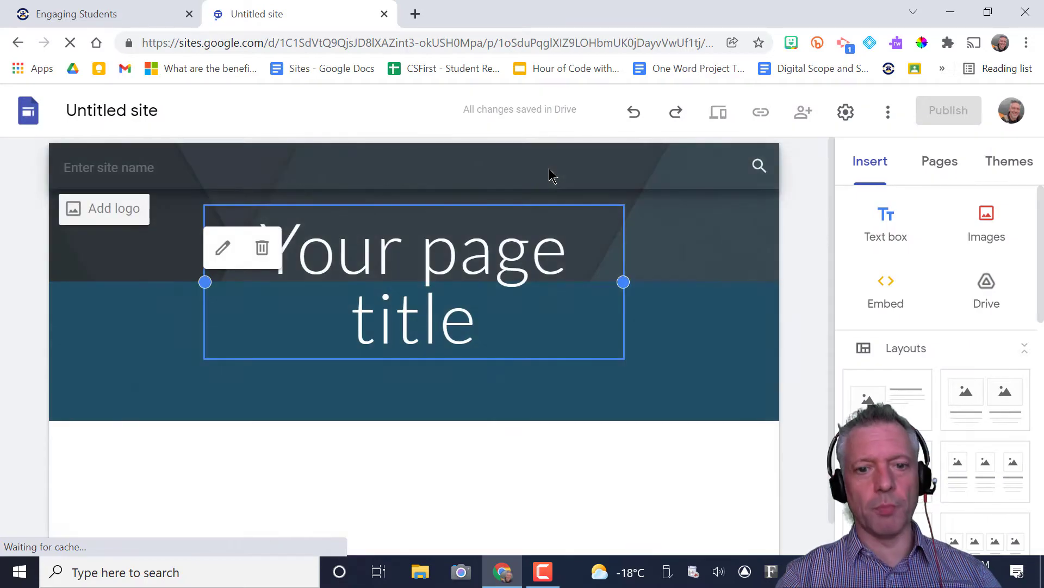
Rename the untitled site file to 'My Portfolio'
left_click(130, 114)
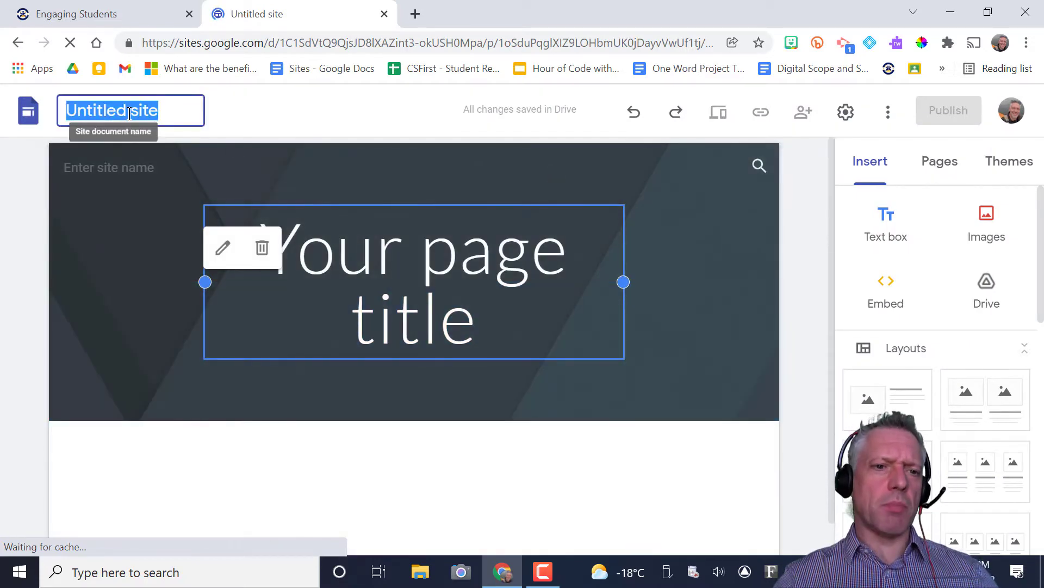
type("My Po")
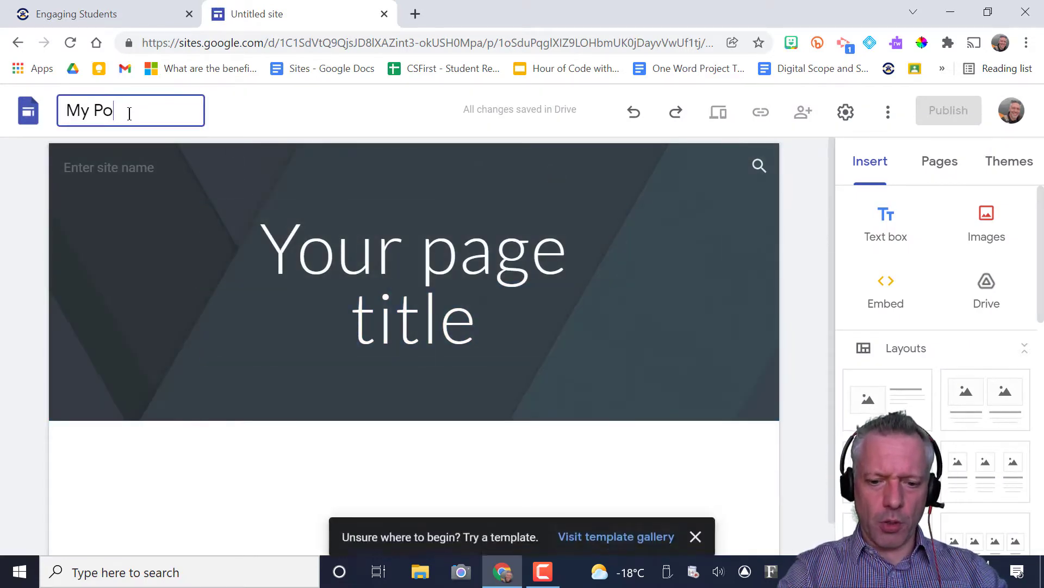
right_click(130, 114)
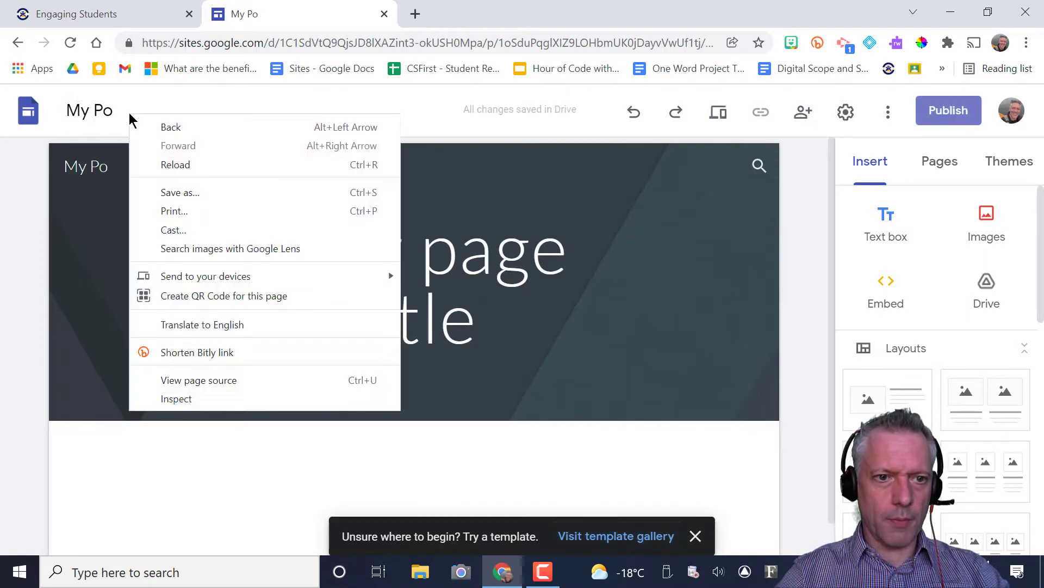
left_click(695, 536)
left_click(696, 535)
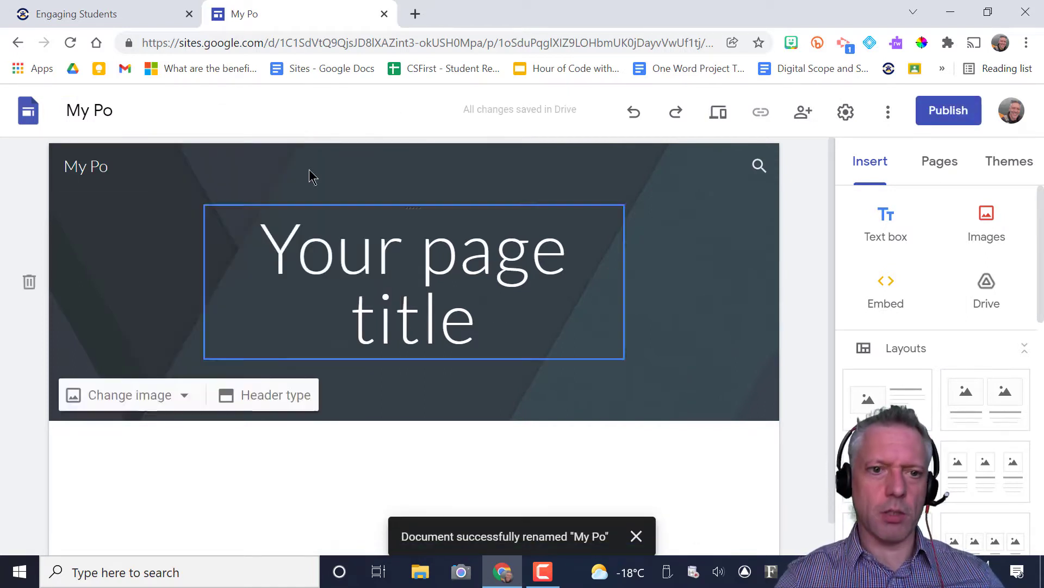
left_click(123, 110)
type("rt")
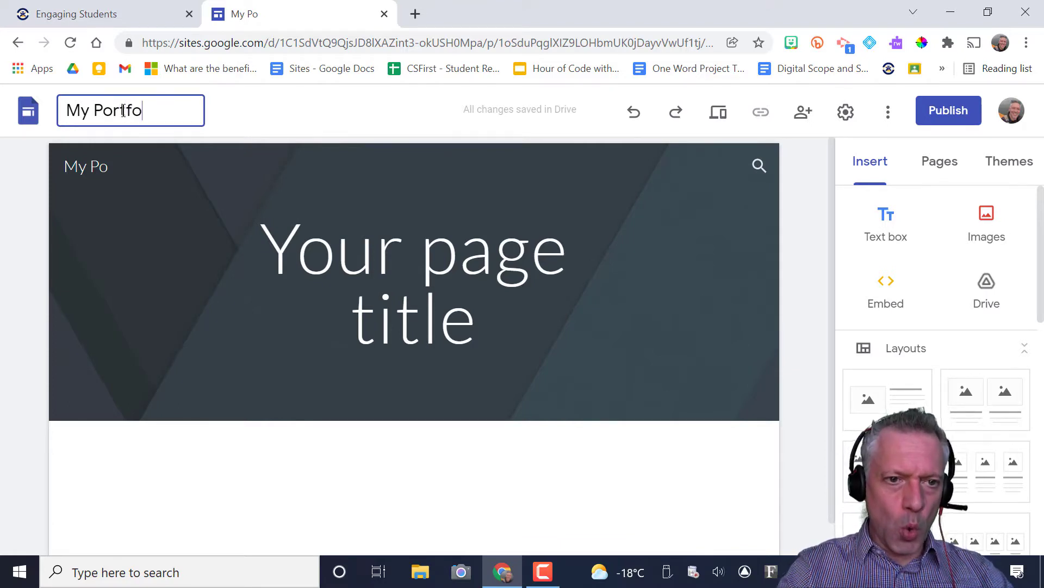
type("folio")
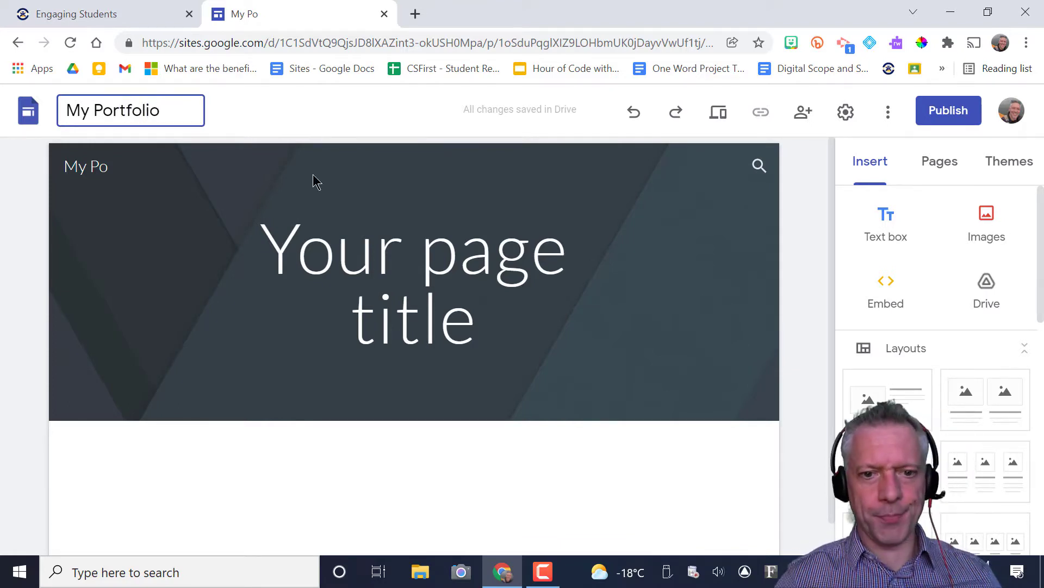
Change the page title to 'All about Me' and set the header site name to My Portfolio
left_click(381, 252)
triple_click(381, 253)
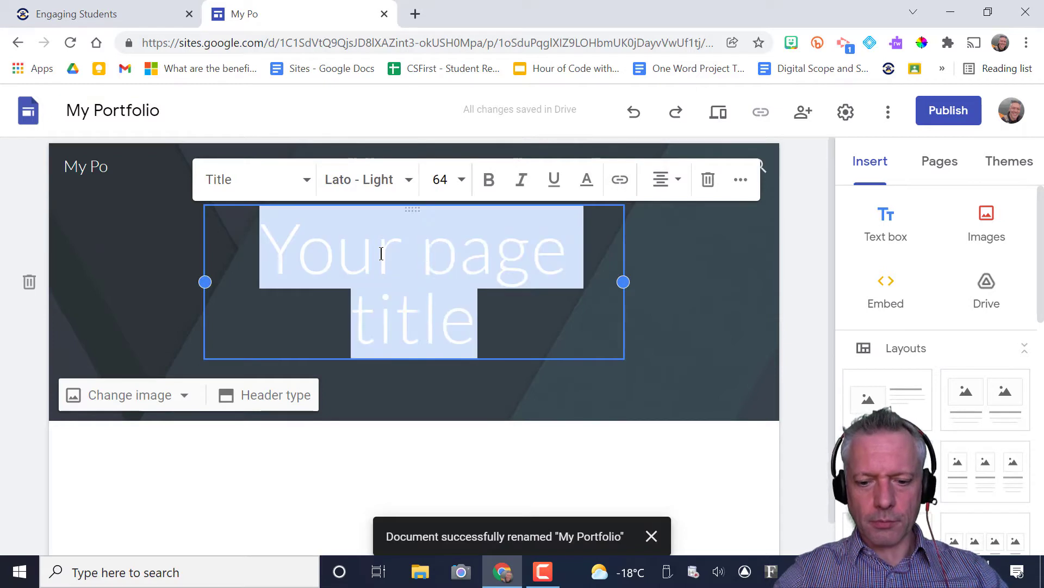
type("All about Me")
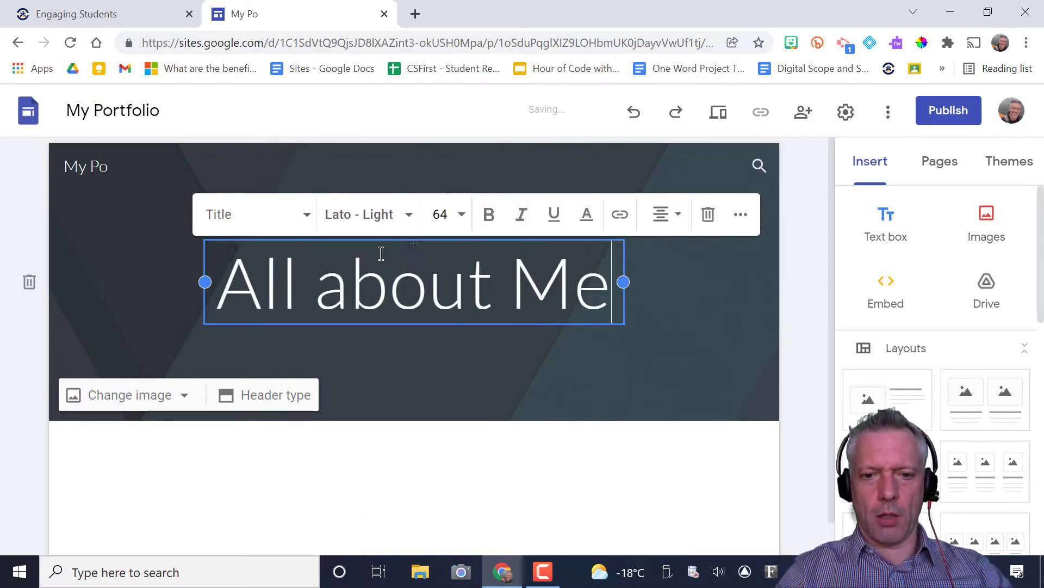
left_click(708, 395)
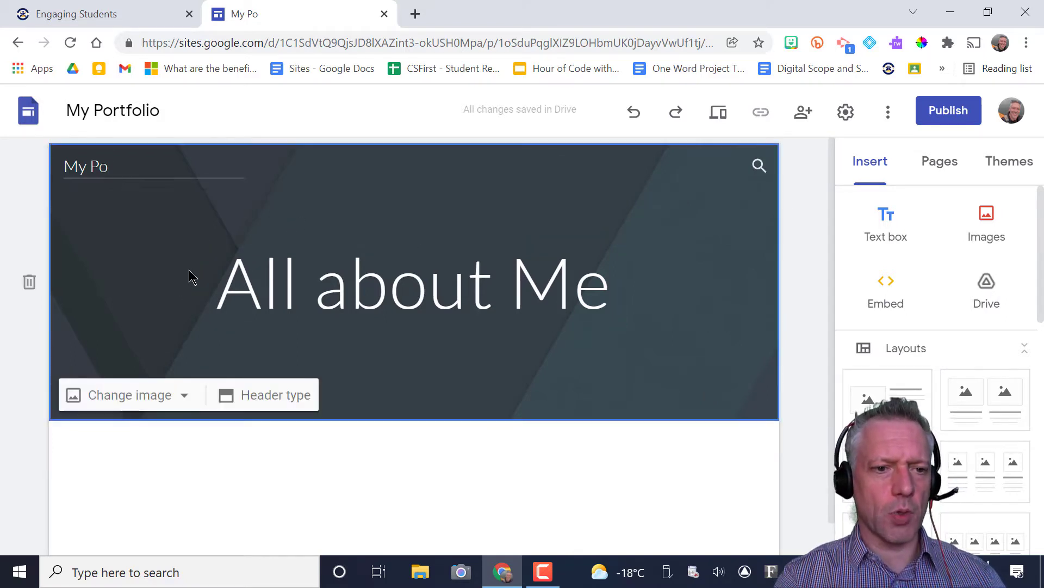
left_click(111, 167)
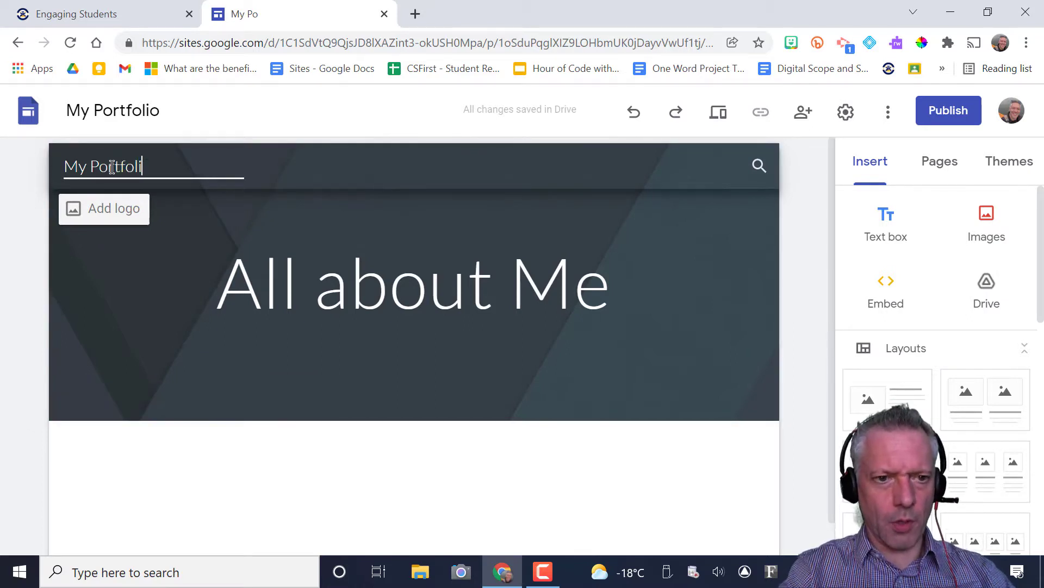
left_click(193, 320)
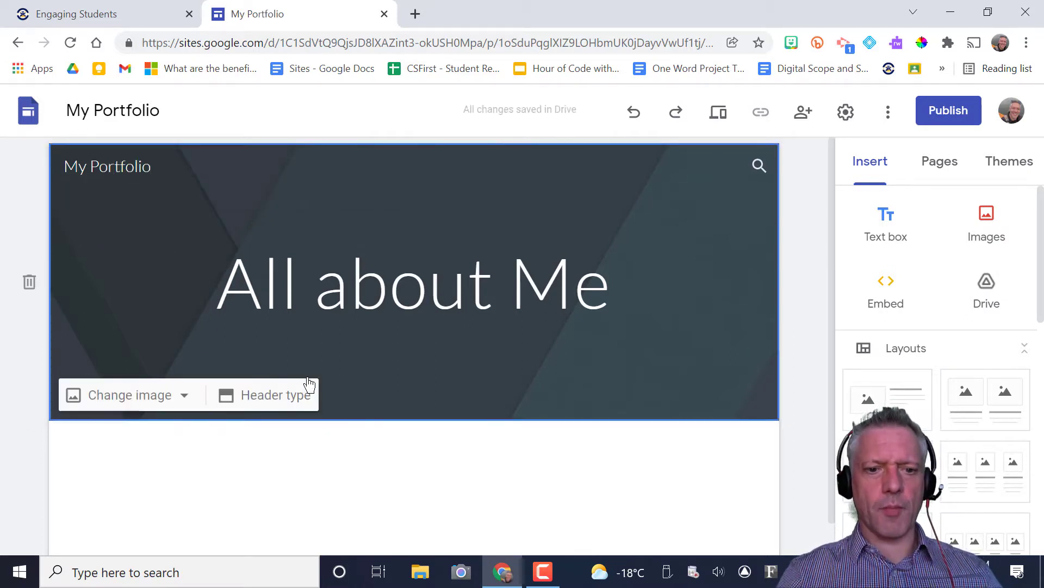
Try out the Title only, Large banner and Cover header types
left_click(267, 401)
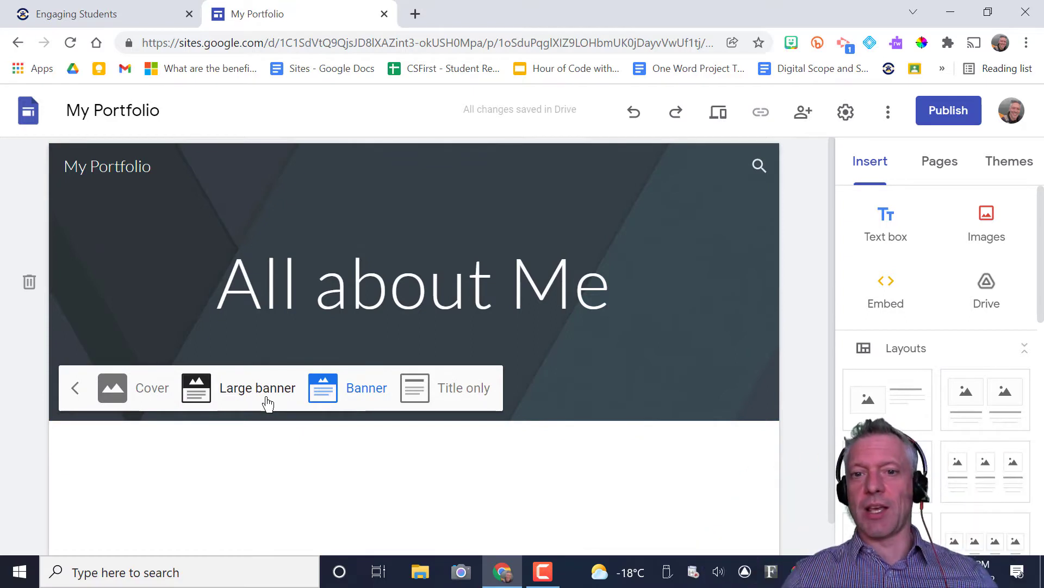
left_click(472, 396)
left_click(357, 267)
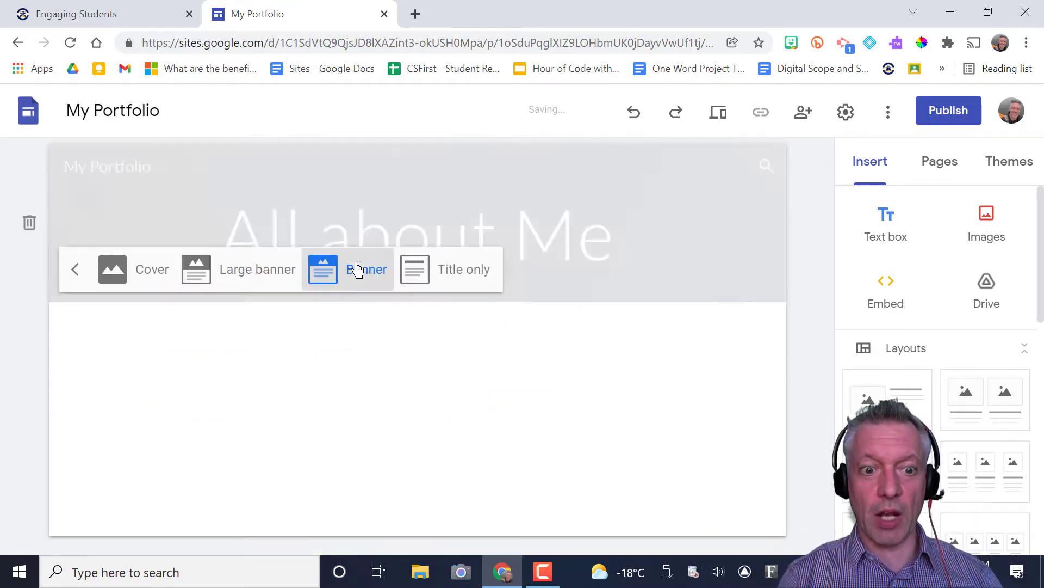
left_click(250, 387)
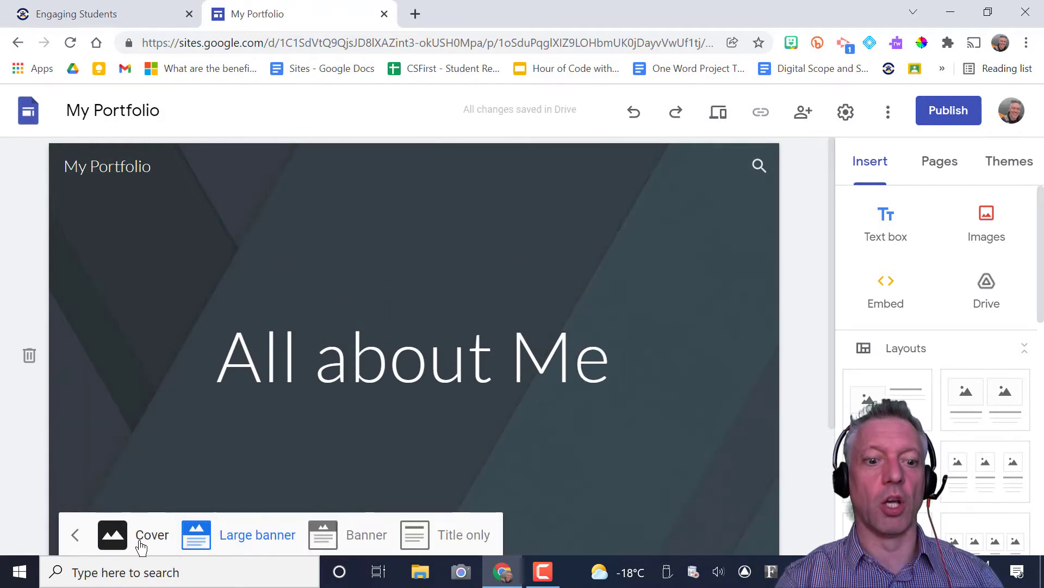
left_click(146, 529)
left_click(245, 529)
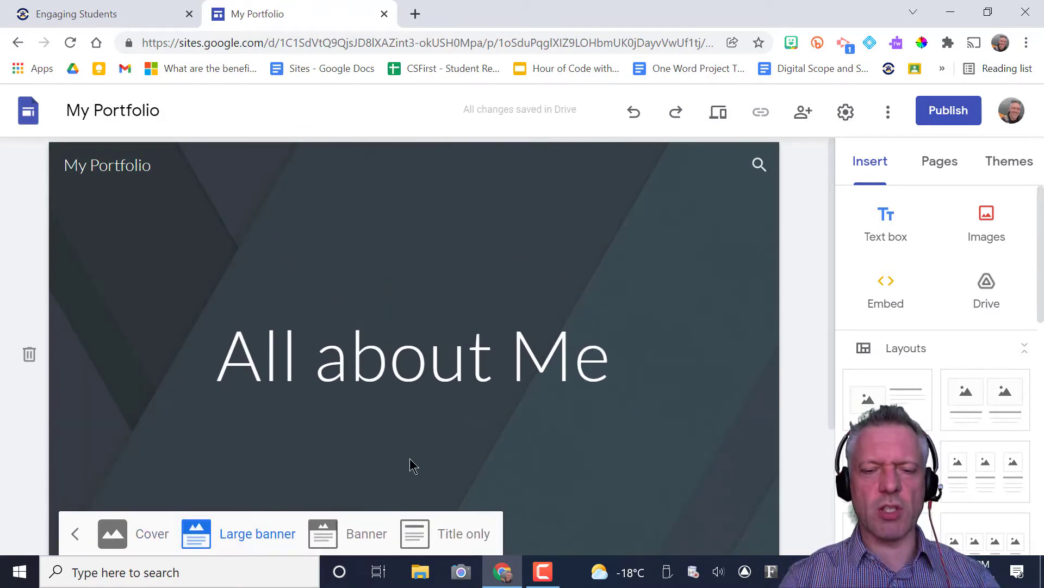
Settle on the Banner header type and show the options for changing the header image
scroll(412, 465, "down", 3)
left_click(112, 353)
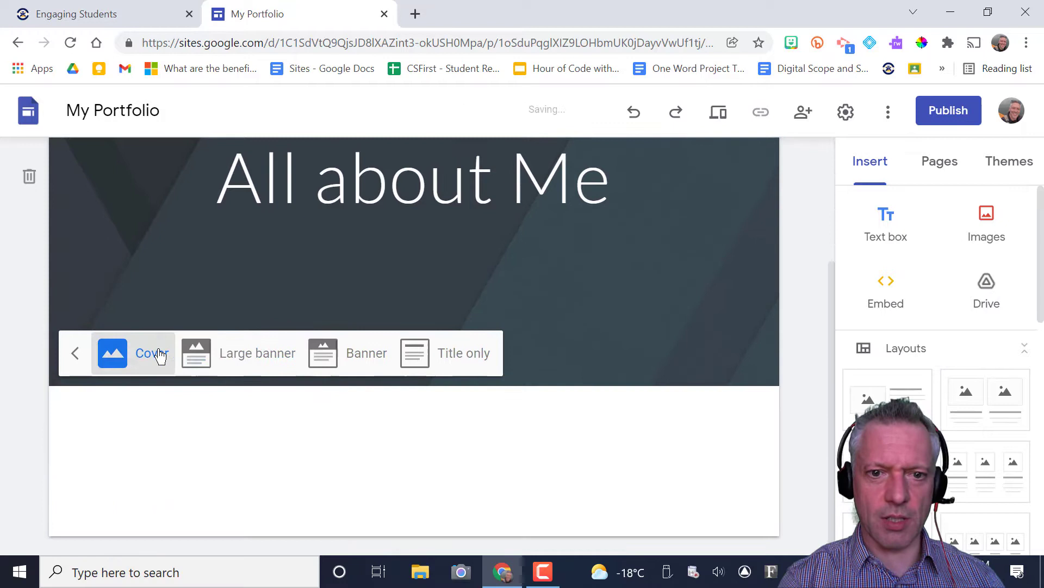
left_click(267, 355)
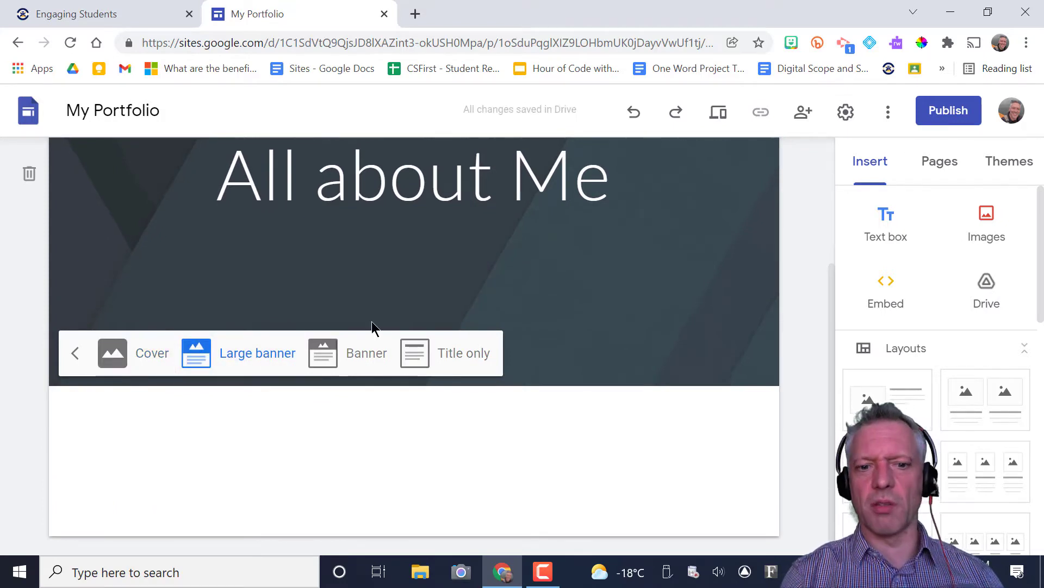
left_click(366, 358)
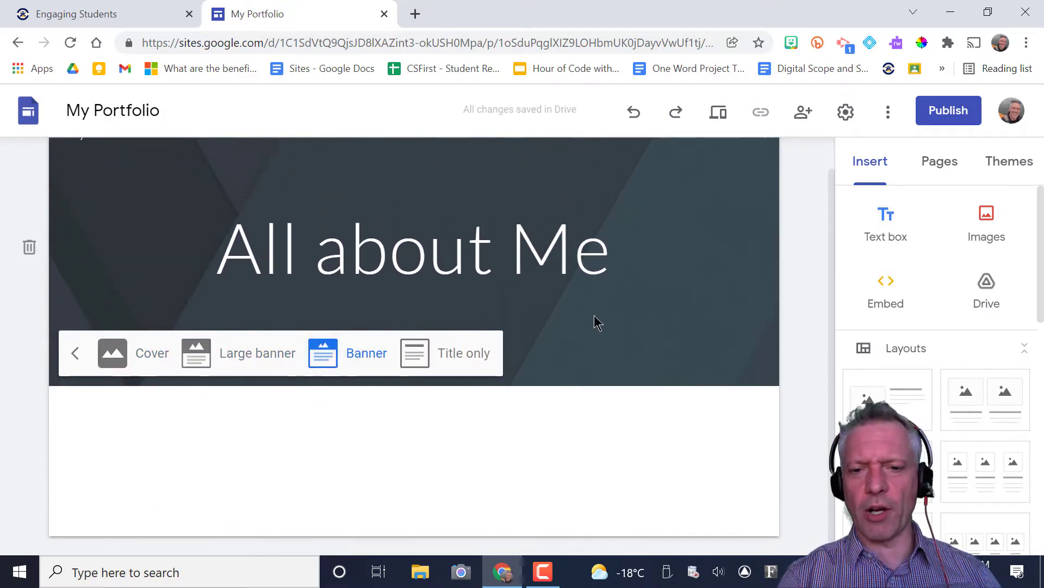
left_click(79, 361)
left_click(145, 368)
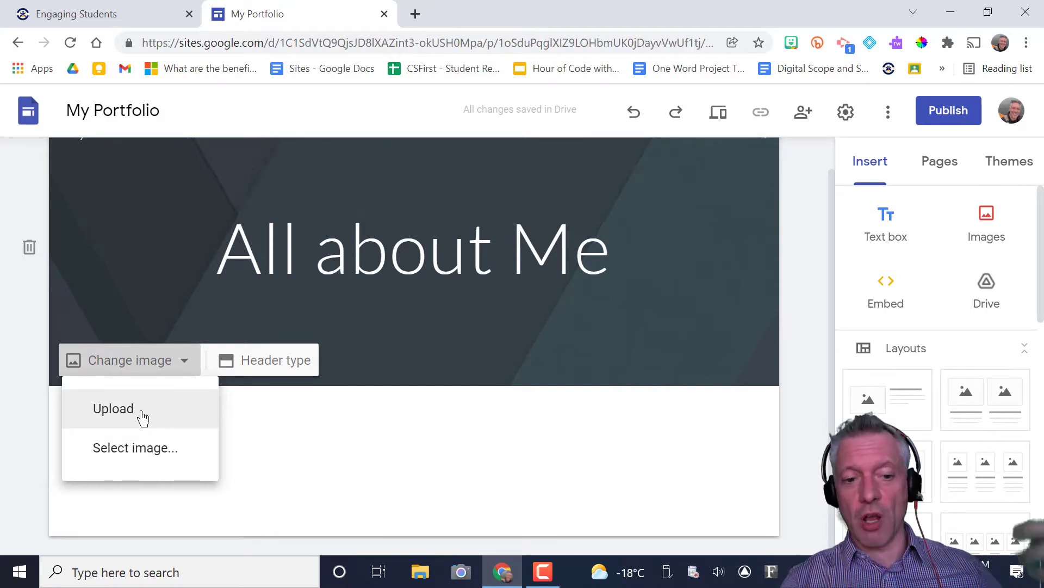
Choose the laptop-and-coffee photo from the image gallery as the header background
left_click(146, 454)
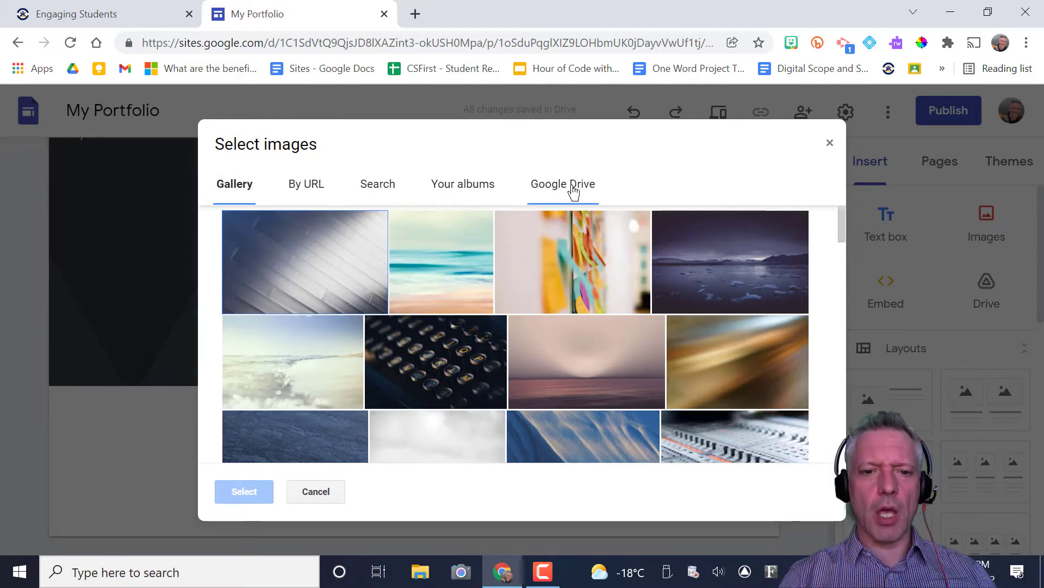
scroll(569, 319, "down", 3)
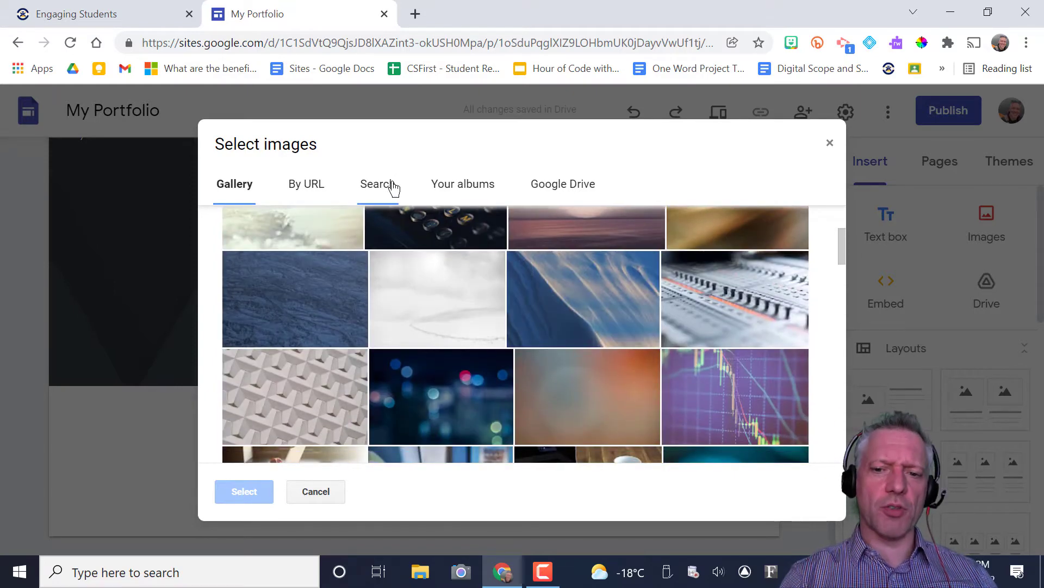
scroll(481, 330, "down", 5)
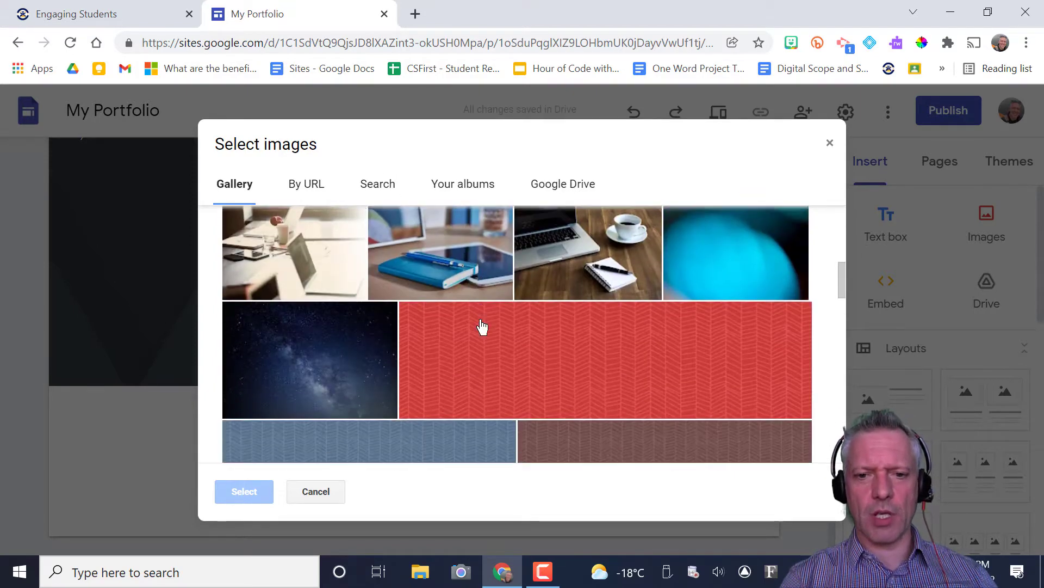
left_click(583, 263)
left_click(584, 264)
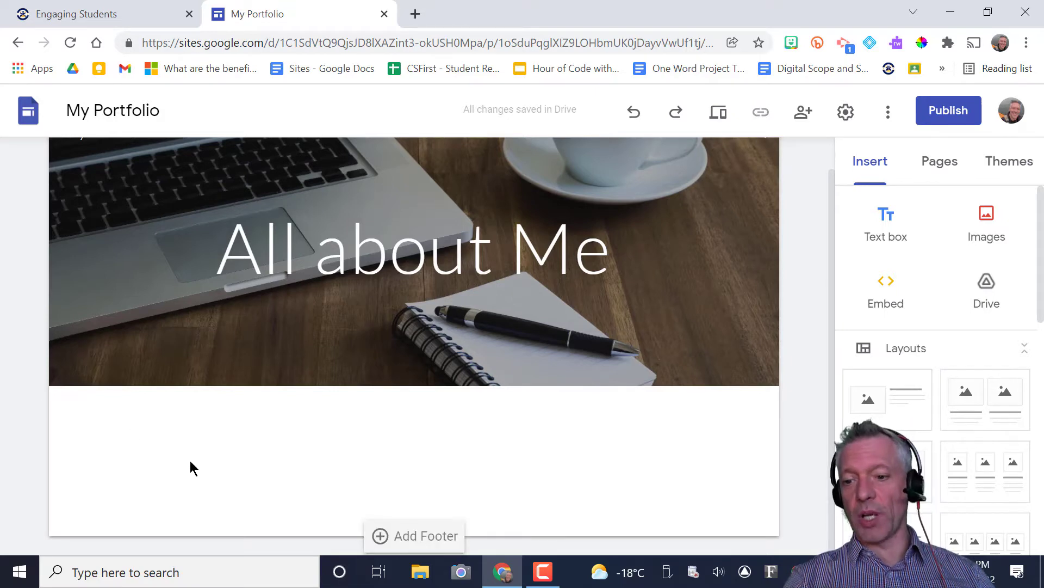
Insert the three-column image-and-text layout from the Insert panel's Layouts below the banner
double_click(172, 438)
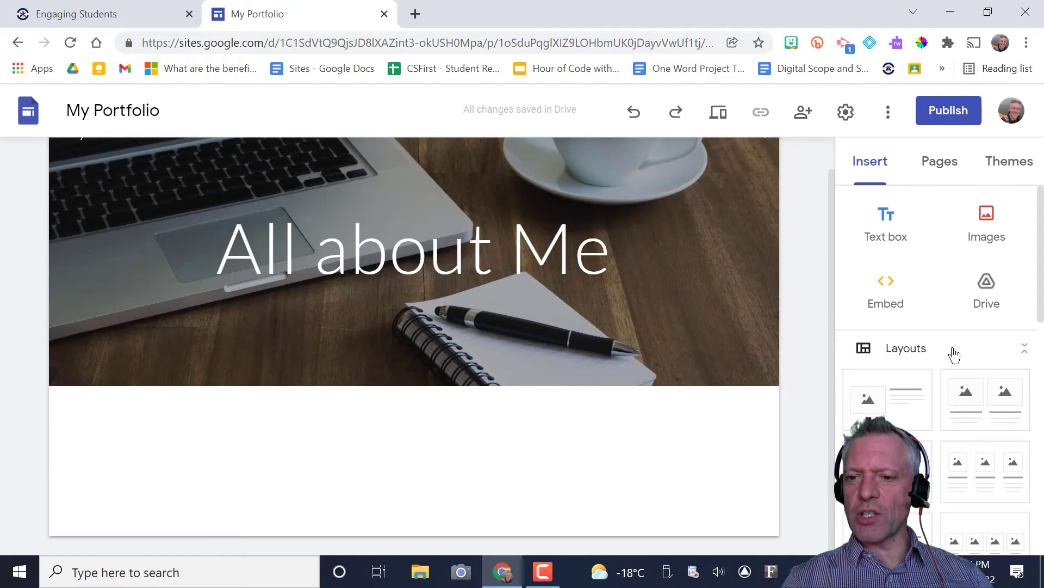
scroll(953, 354, "down", 3)
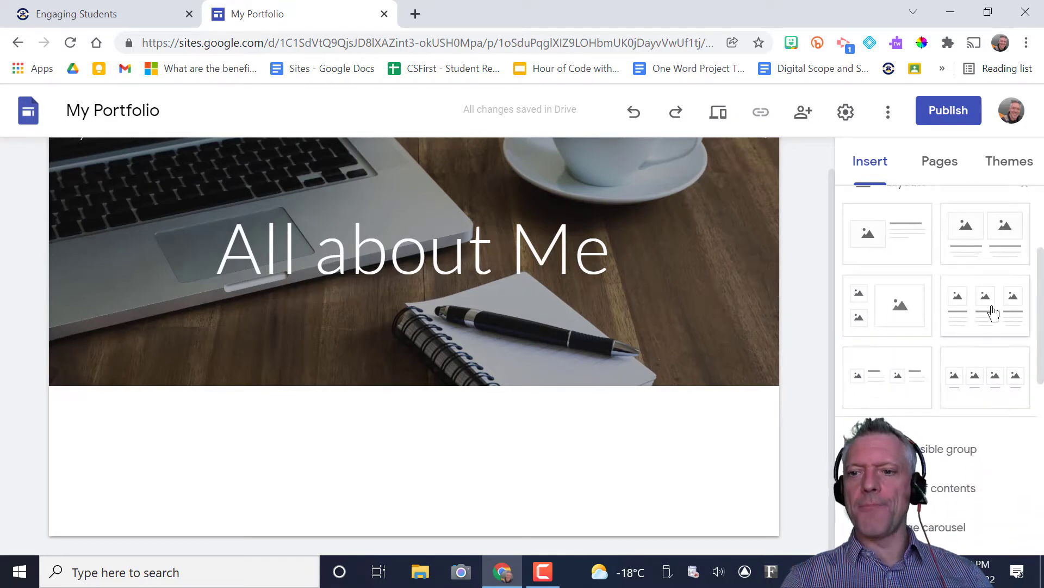
left_click(991, 314)
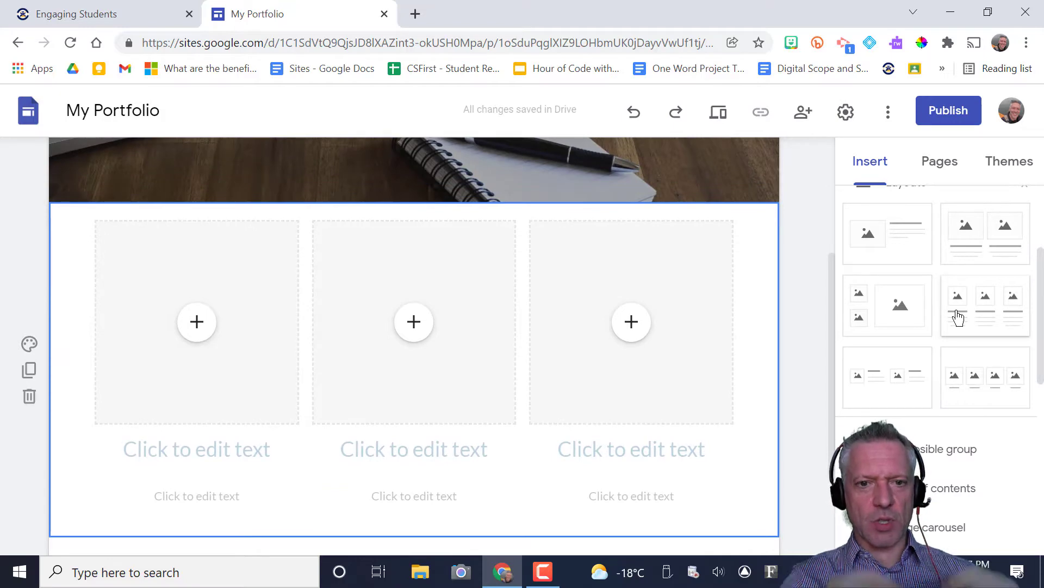
scroll(959, 318, "up", 3)
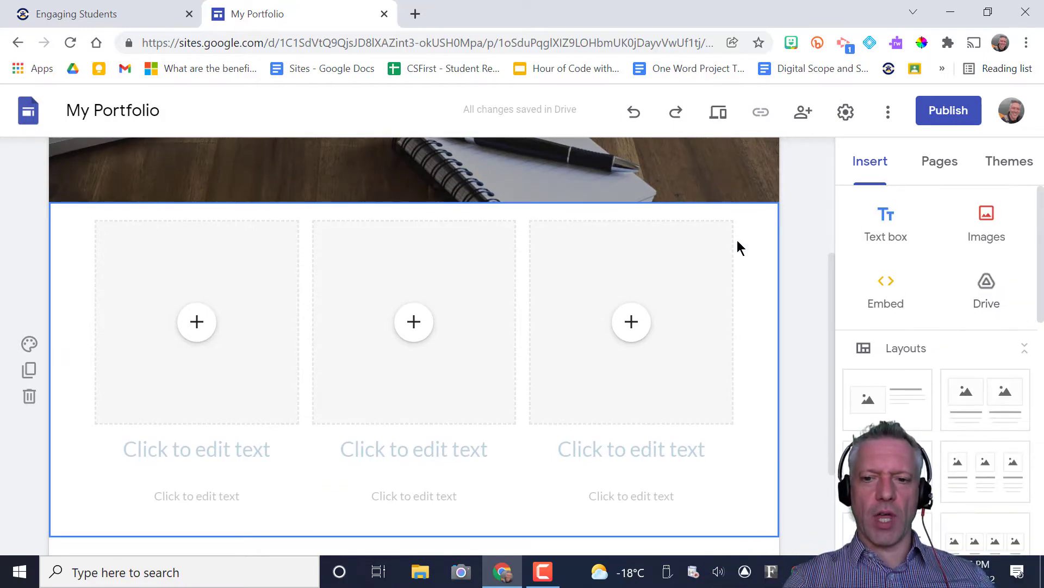
scroll(718, 245, "up", 4)
scroll(718, 246, "down", 3)
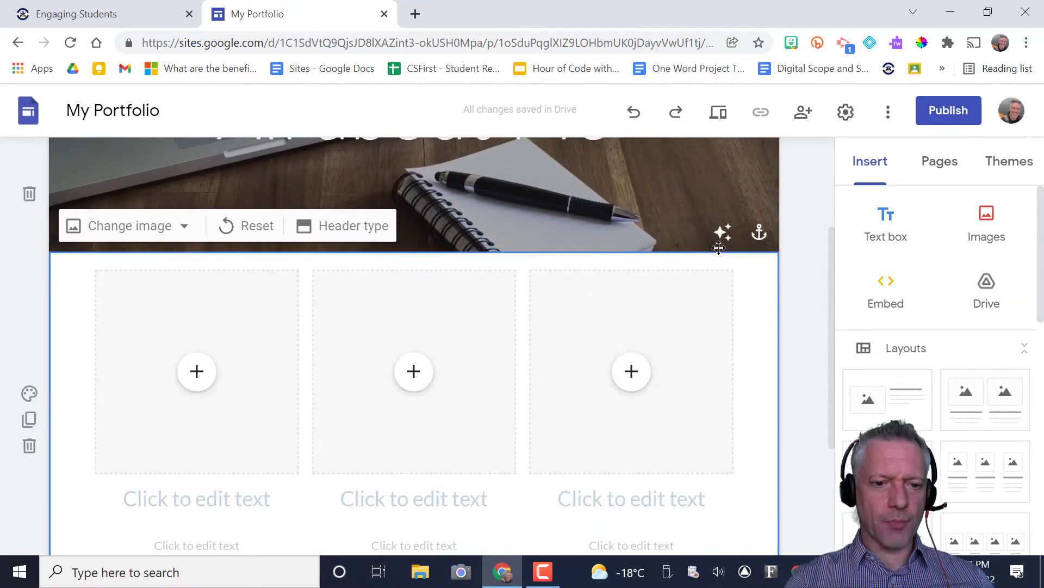
Preview the left column's insert options, then close them without adding anything
left_click(207, 382)
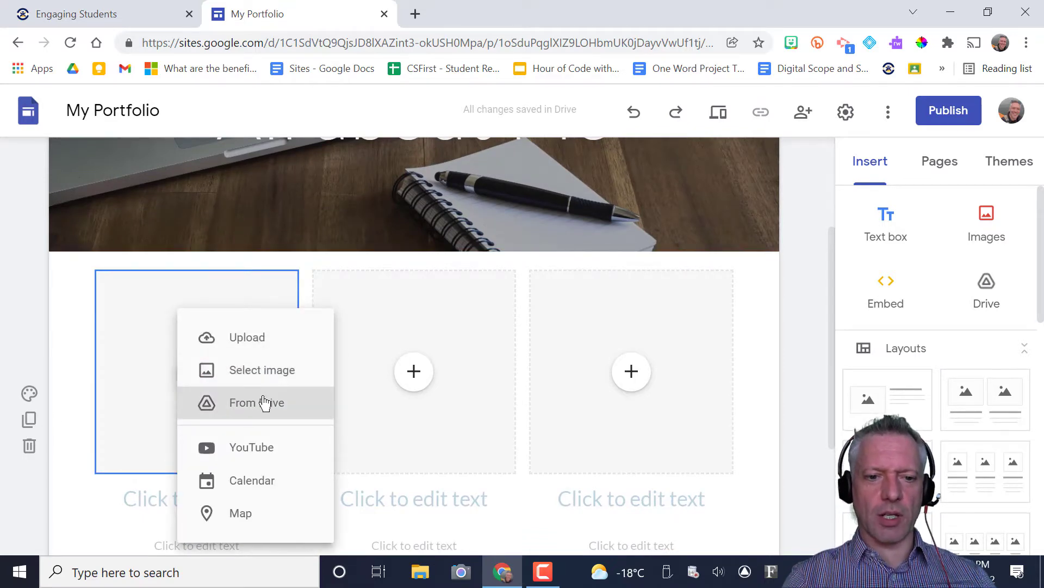
left_click(745, 399)
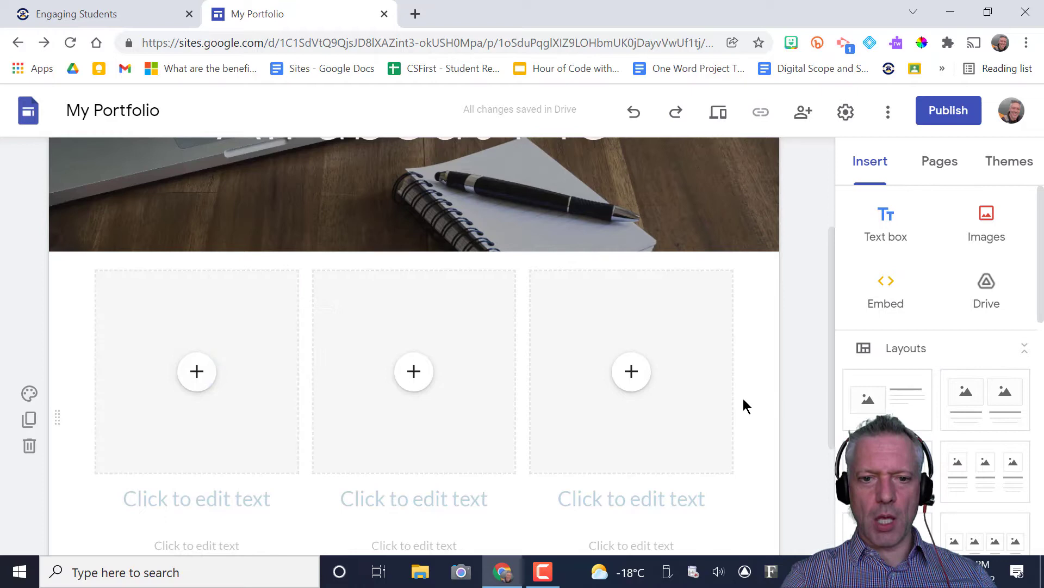
scroll(744, 403, "up", 3)
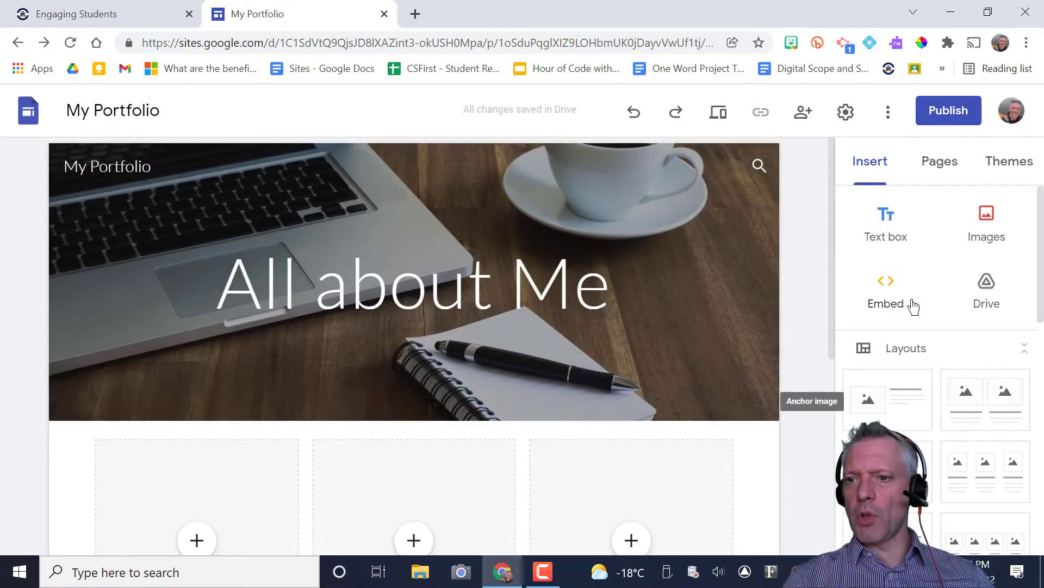
left_click(1026, 168)
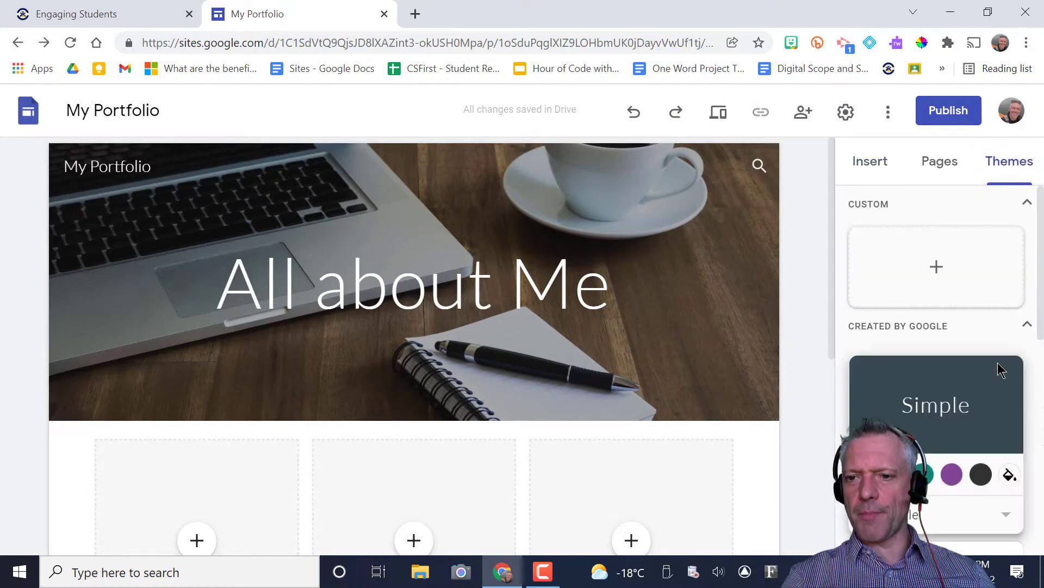
scroll(990, 391, "down", 5)
scroll(977, 407, "up", 2)
scroll(977, 407, "down", 2)
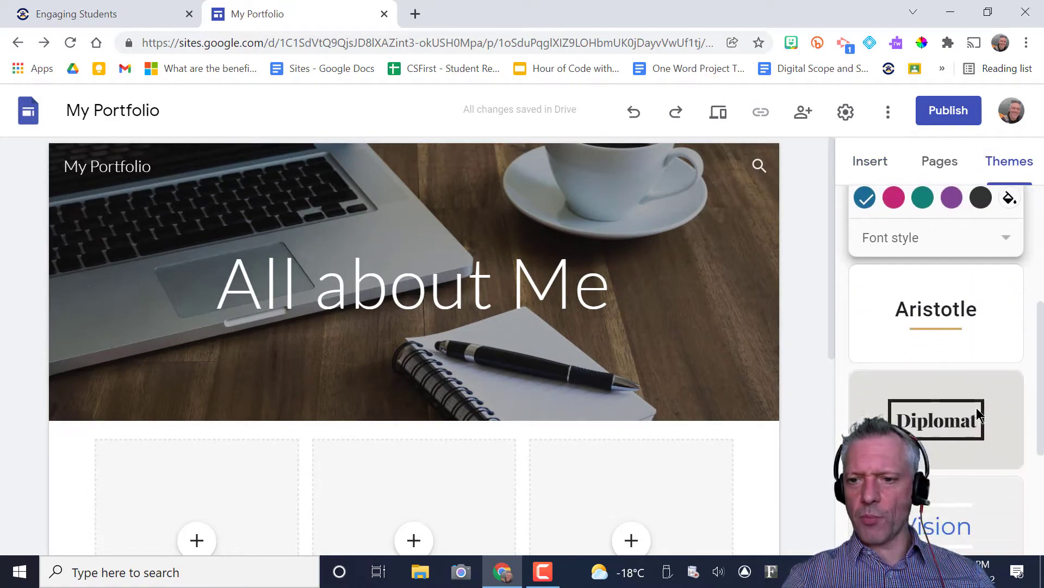
scroll(969, 312, "down", 4)
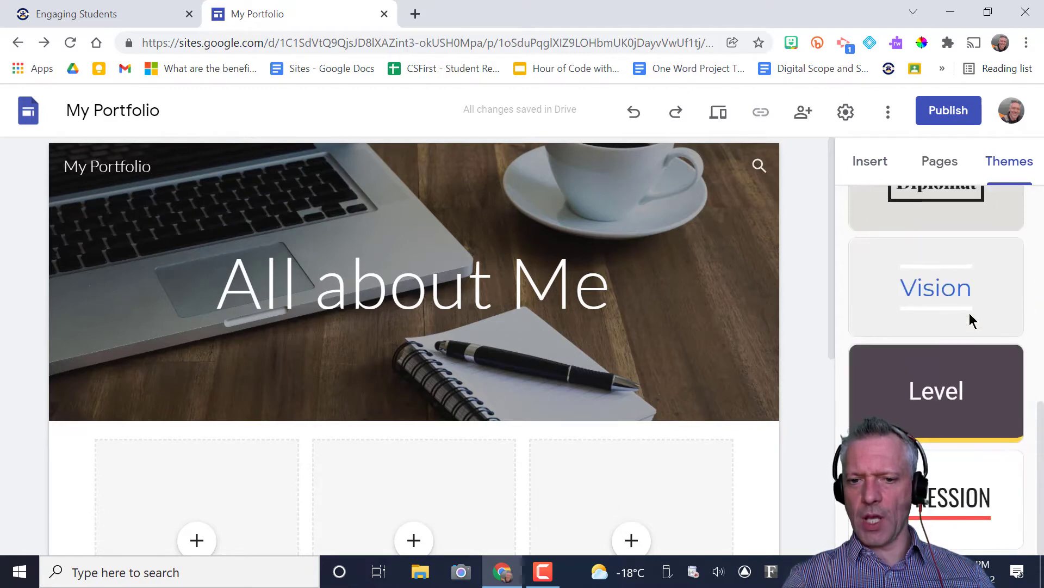
scroll(928, 318, "up", 5)
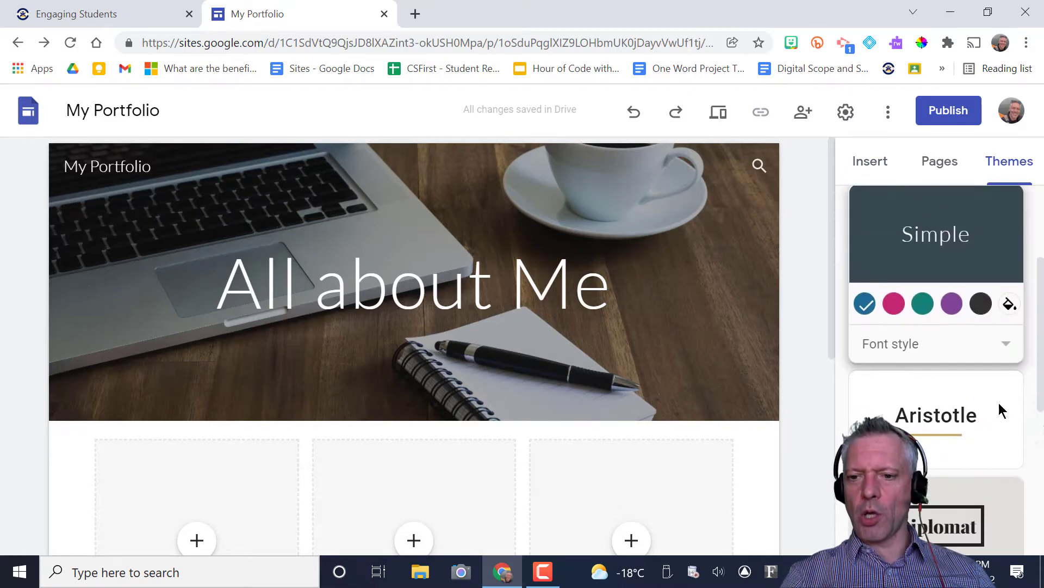
left_click(485, 309)
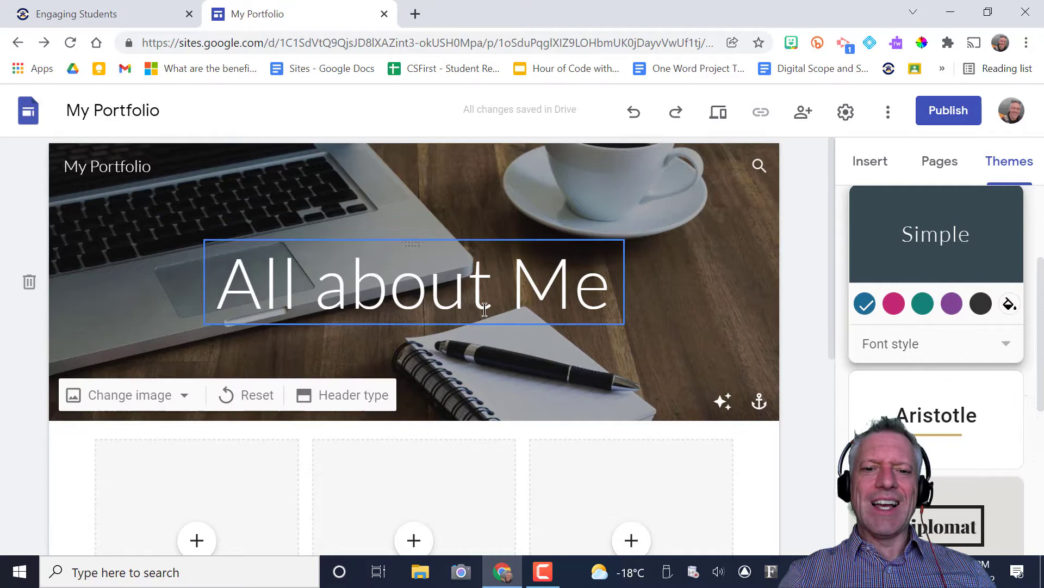
left_click(484, 309)
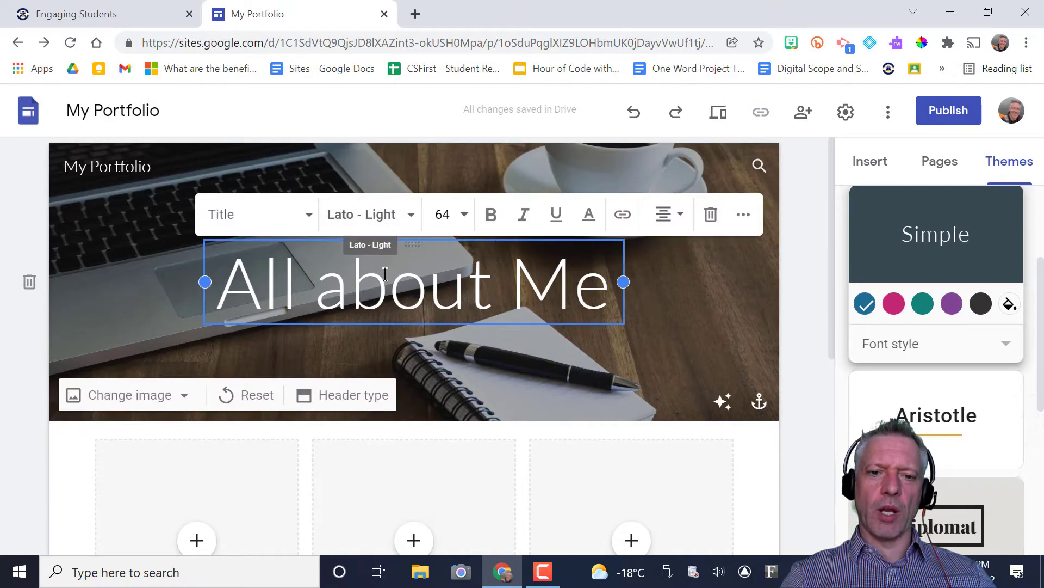
left_click_drag(385, 273, 217, 283)
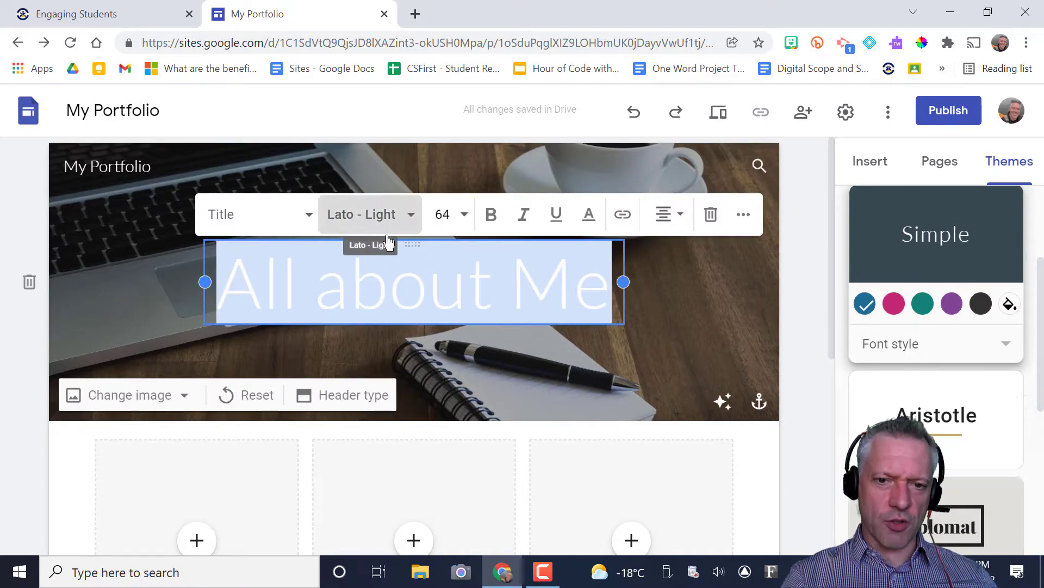
left_click(381, 216)
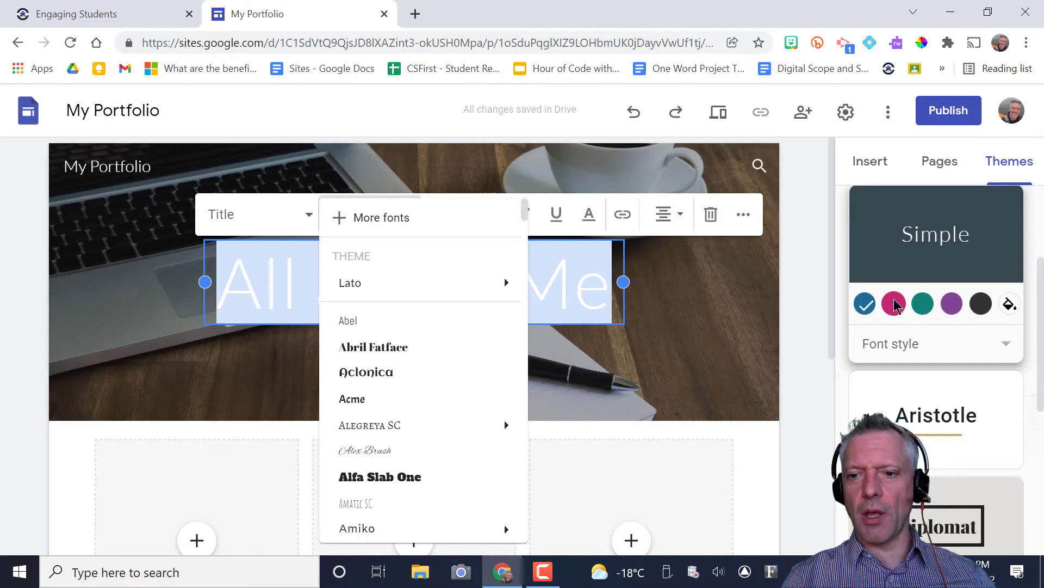
left_click(925, 303)
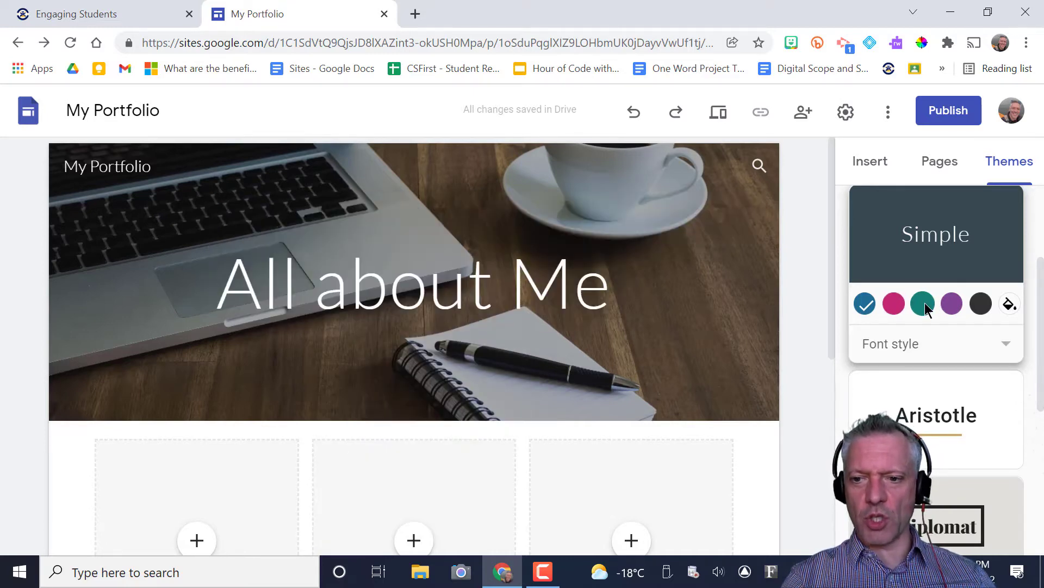
left_click(924, 304)
scroll(458, 371, "down", 3)
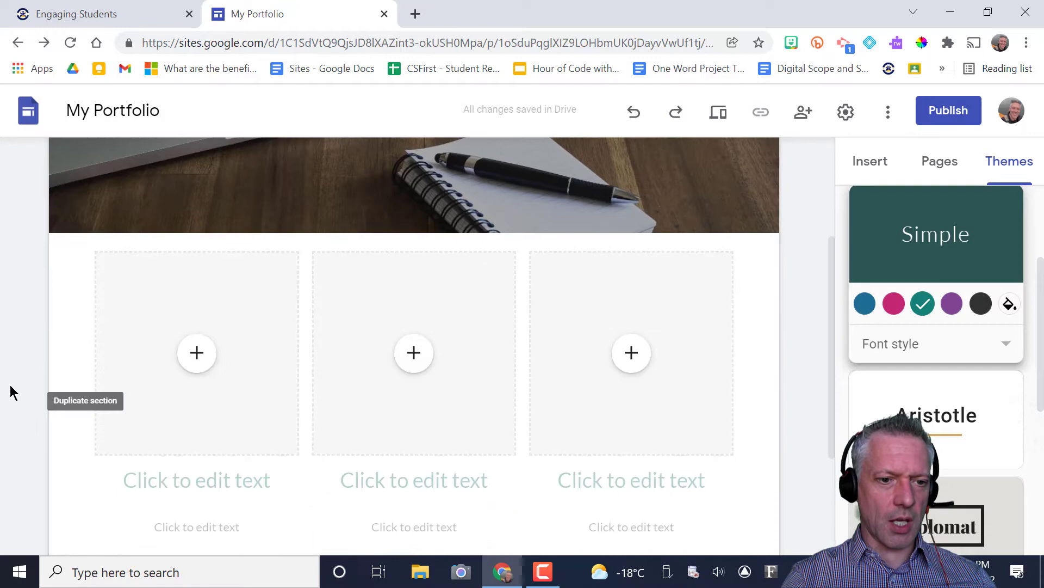
left_click(29, 374)
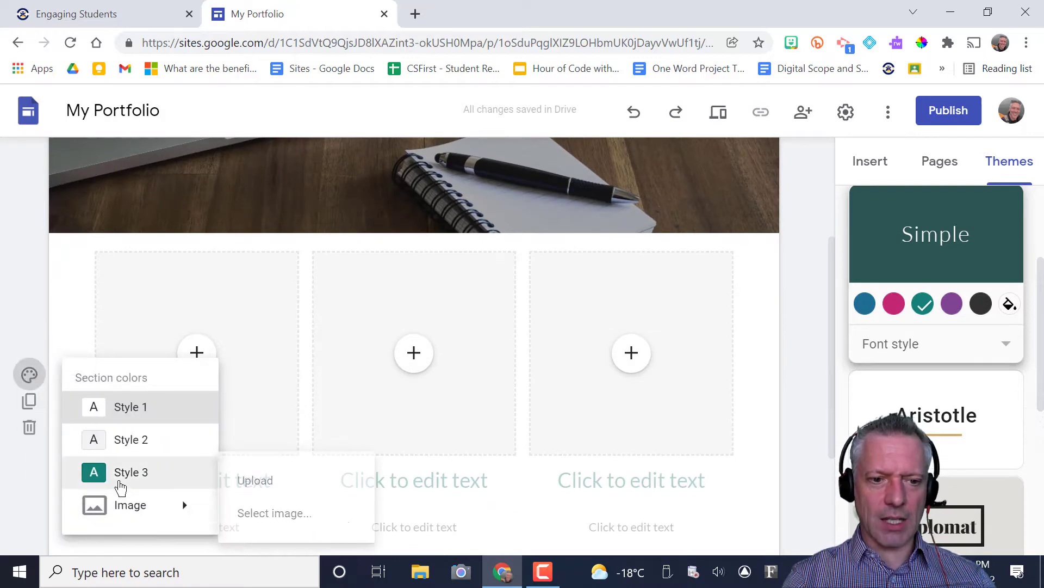
left_click(866, 310)
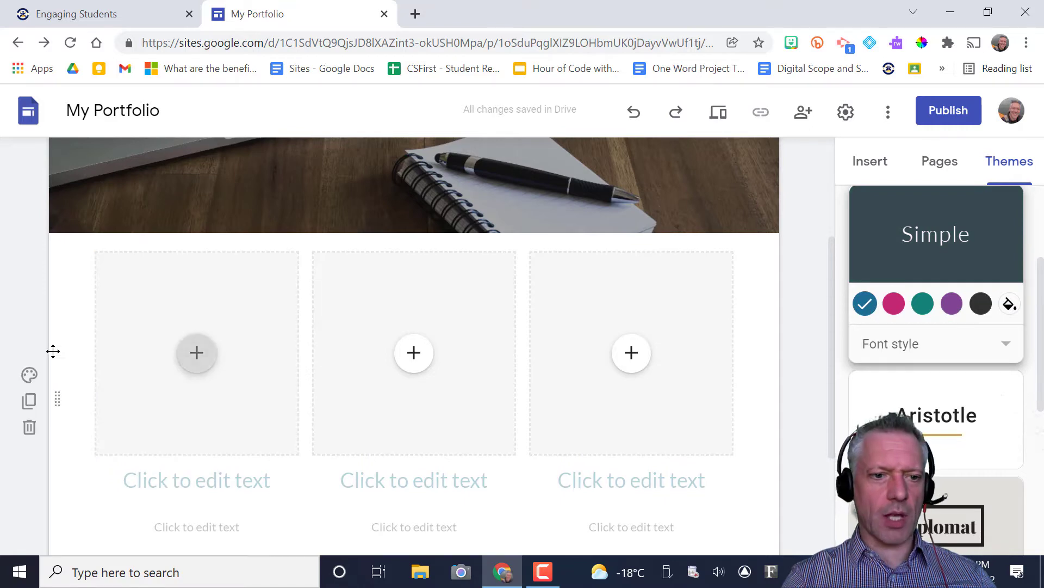
left_click(29, 375)
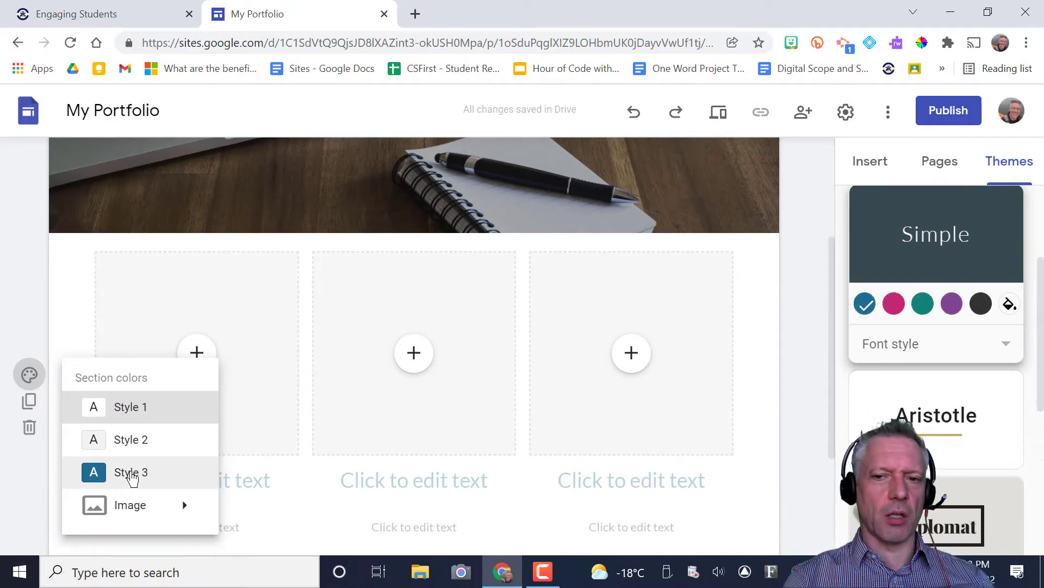
left_click(796, 356)
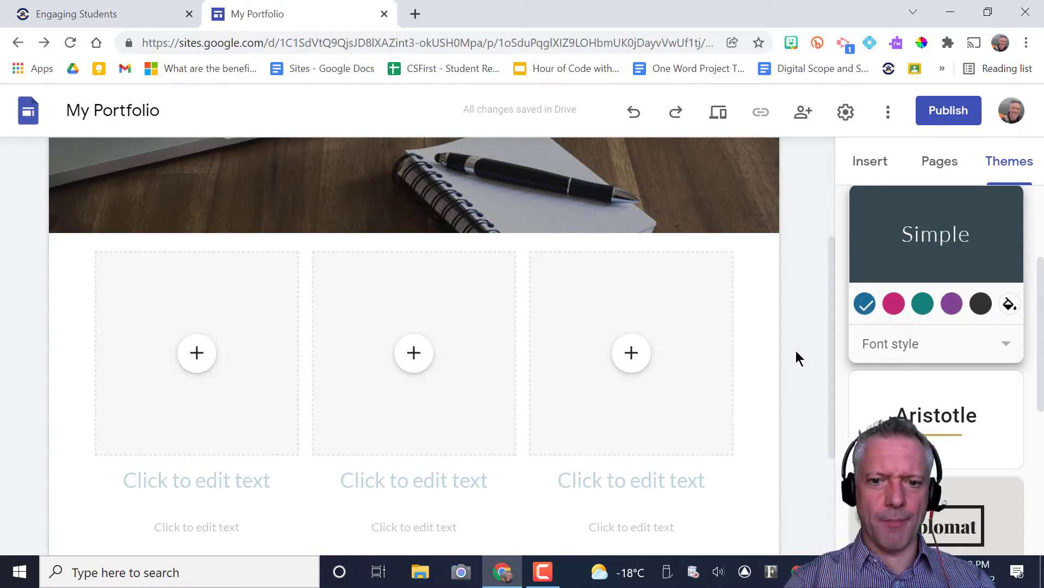
scroll(795, 355, "up", 3)
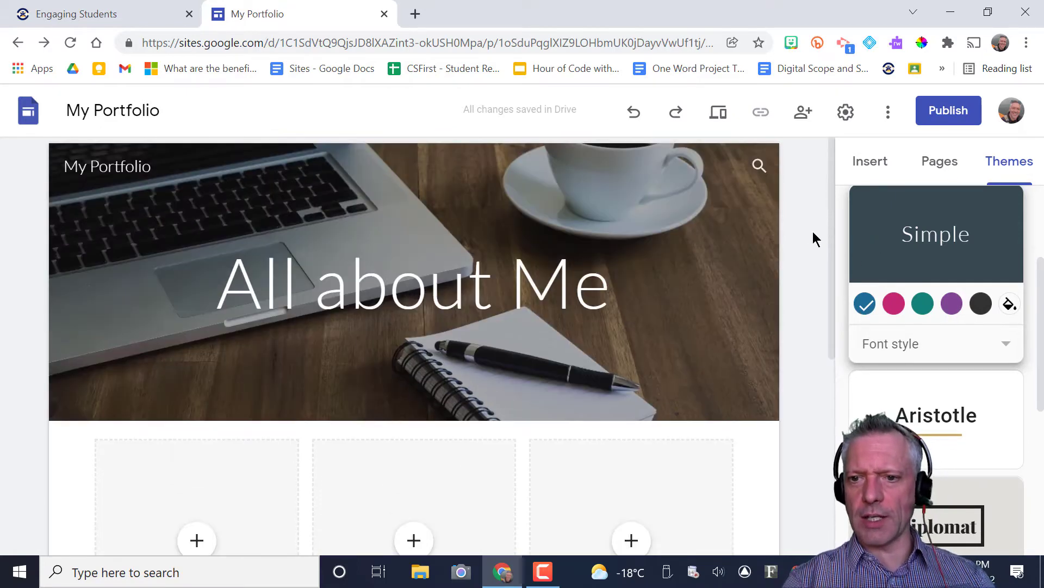
Delete the existing three-column section using its trash icon
left_click(870, 162)
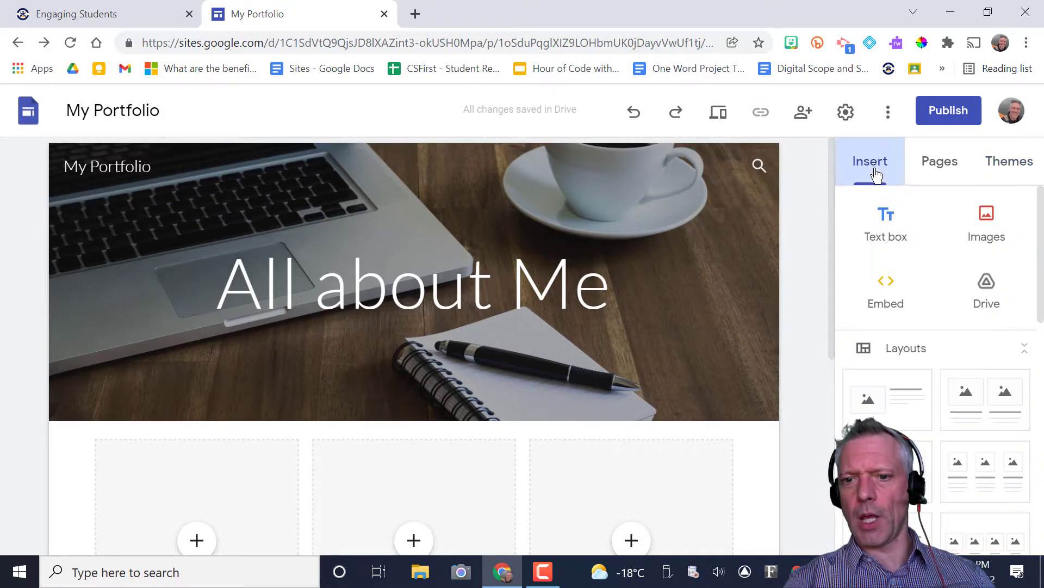
scroll(729, 411, "down", 3)
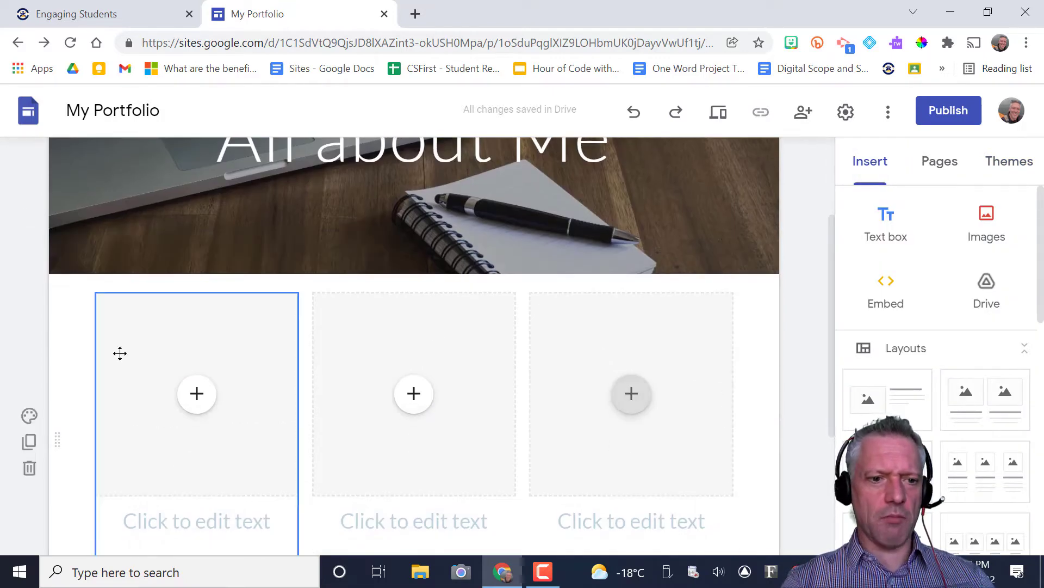
scroll(63, 370, "down", 1)
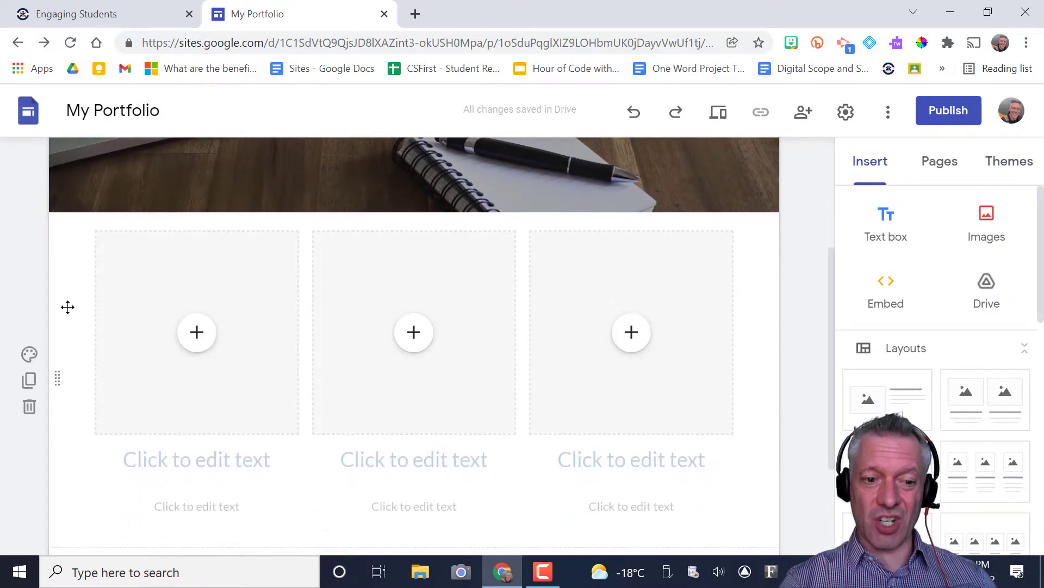
scroll(127, 405, "down", 3)
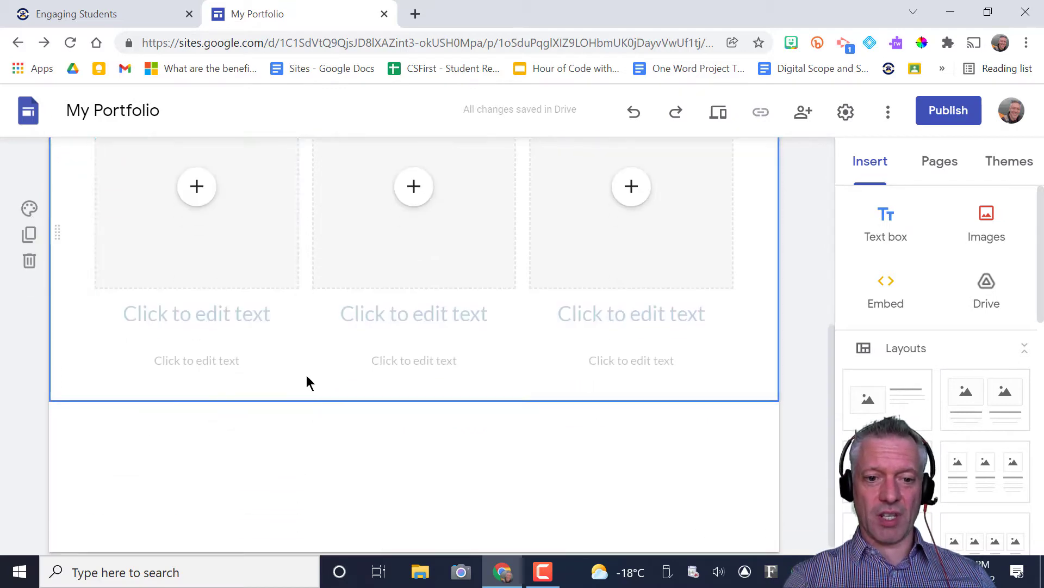
left_click(34, 271)
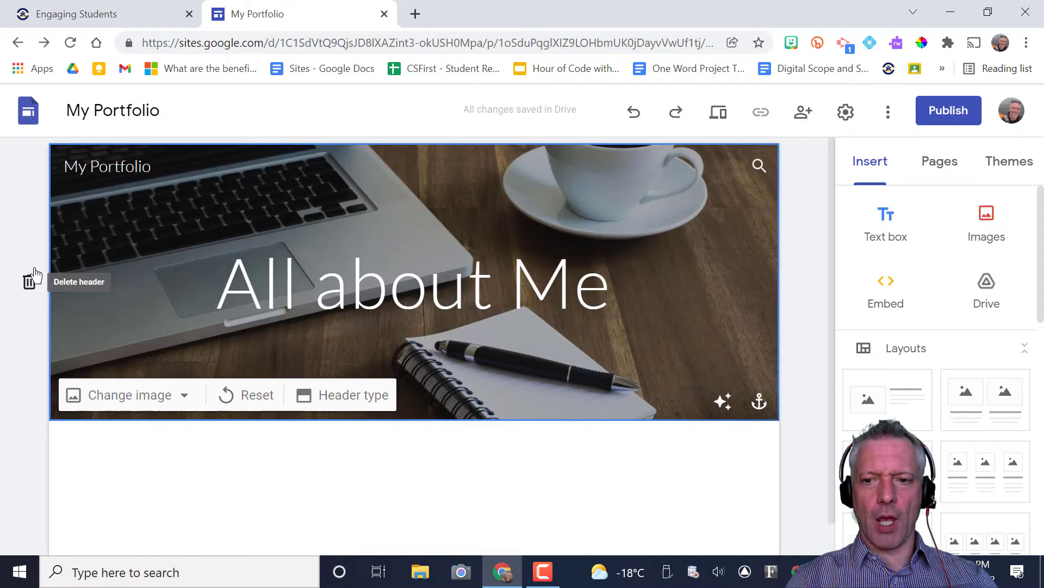
Insert a fresh three-image layout from Layouts below the header
scroll(687, 321, "down", 1)
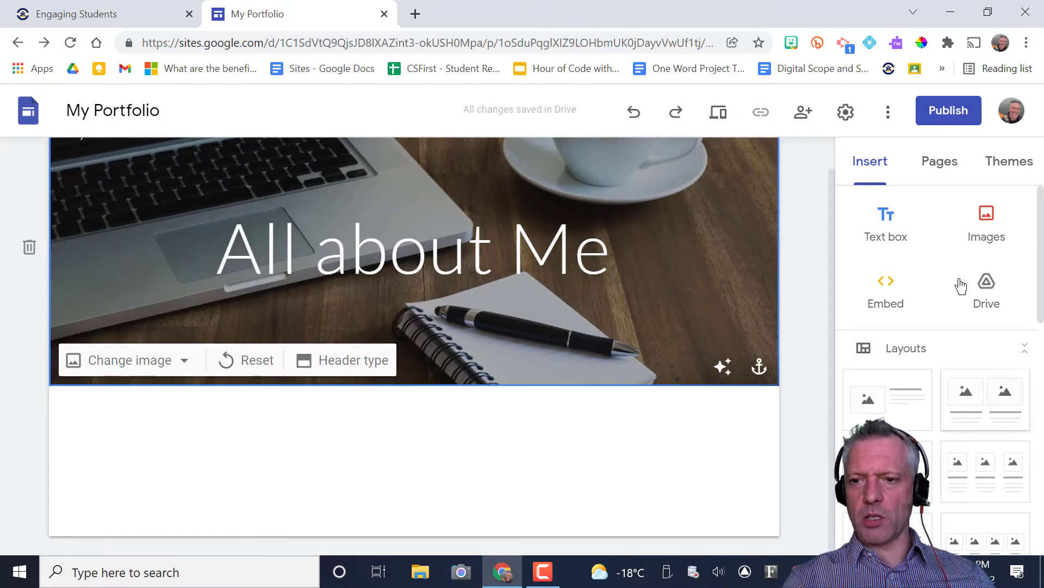
scroll(972, 463, "down", 2)
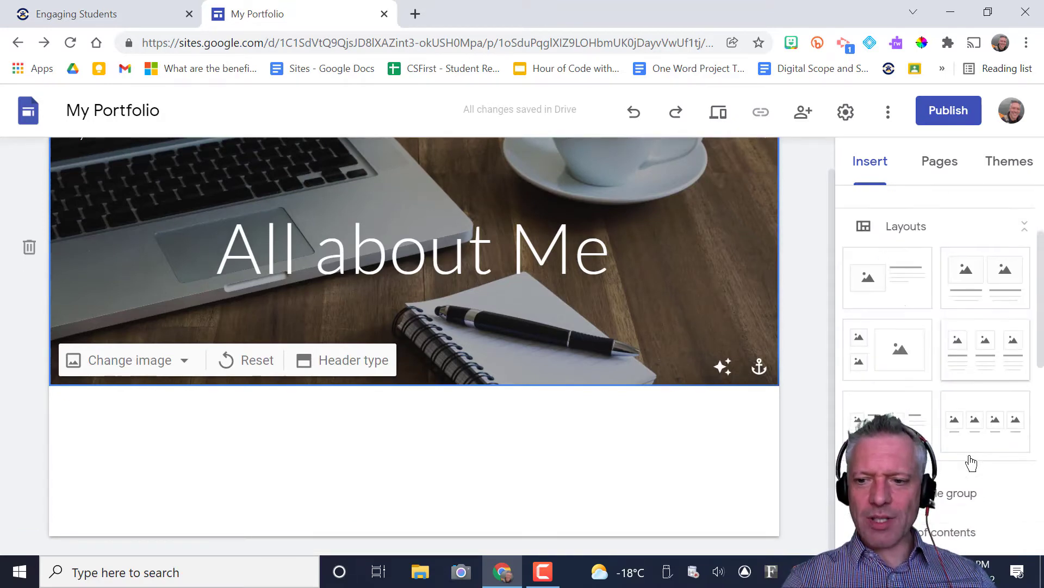
left_click(1001, 362)
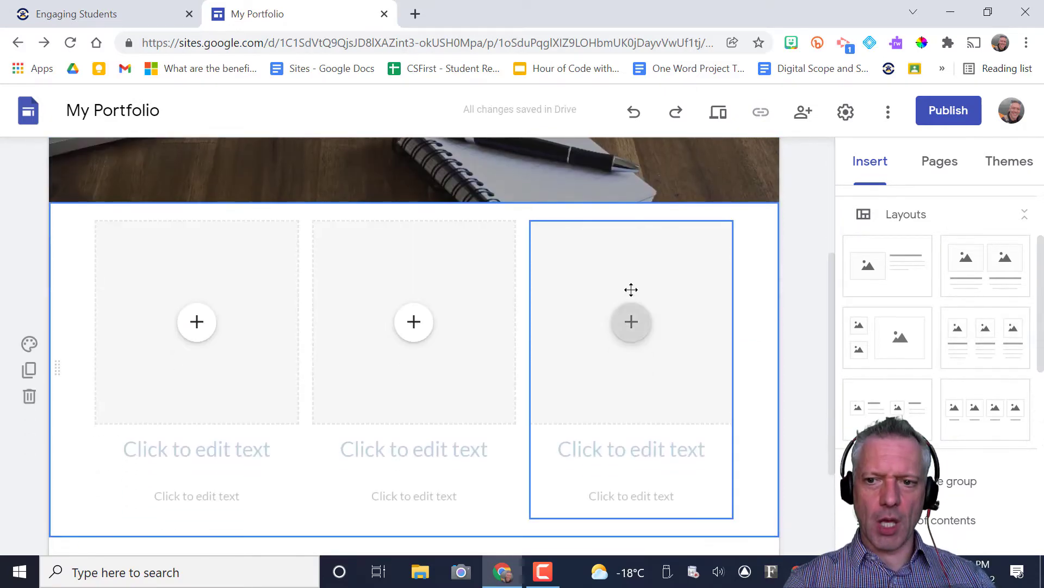
Open the Select image picker from the first placeholder's + menu
left_click(201, 325)
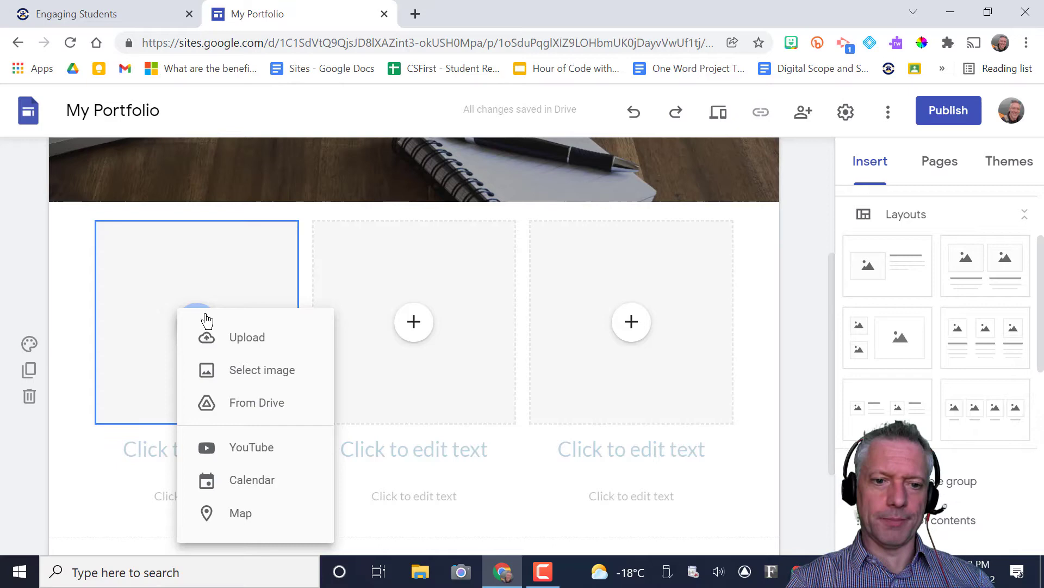
left_click(279, 378)
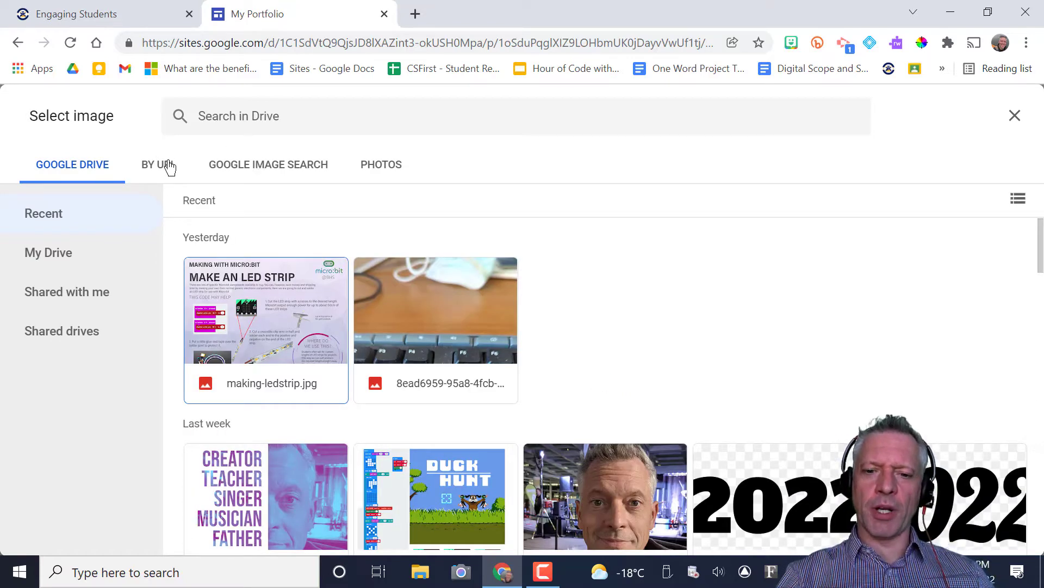
Search Google Images for 'great white shark' and copy the National Geographic Kids picture's address
left_click(416, 14)
type("great w")
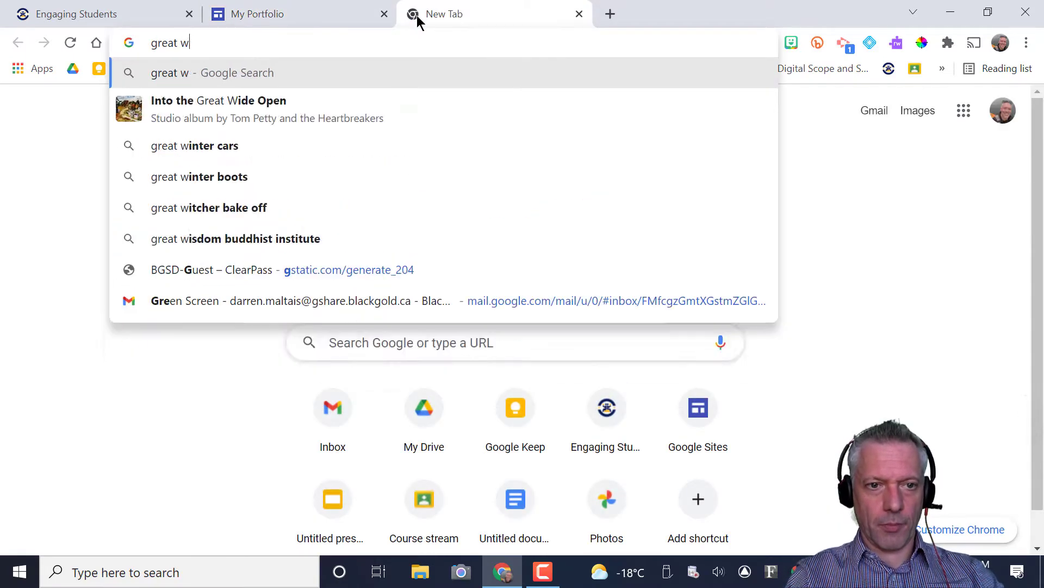
type("hite")
key("BackSpace")
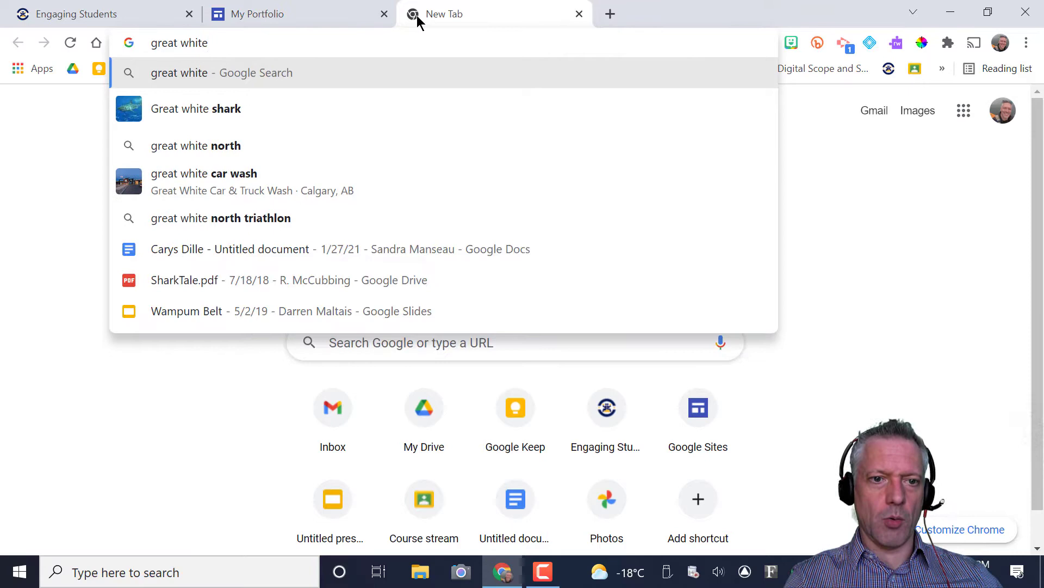
key("Return")
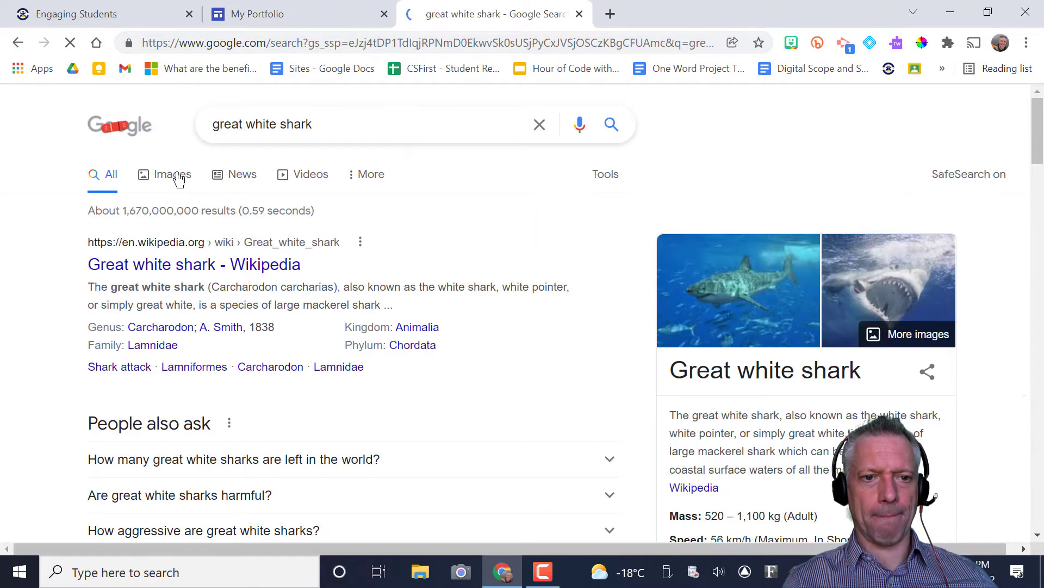
left_click(178, 180)
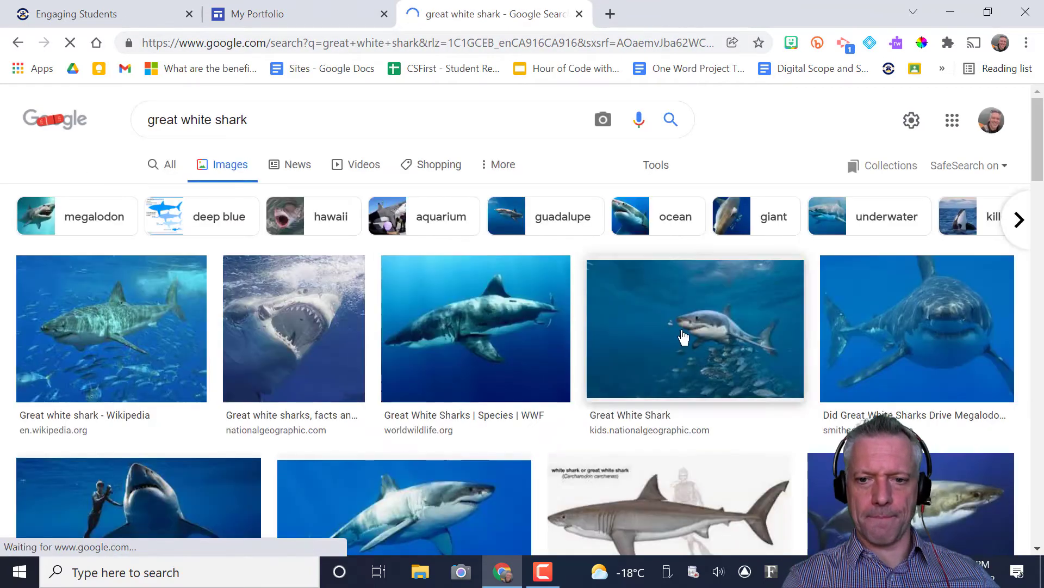
left_click(712, 310)
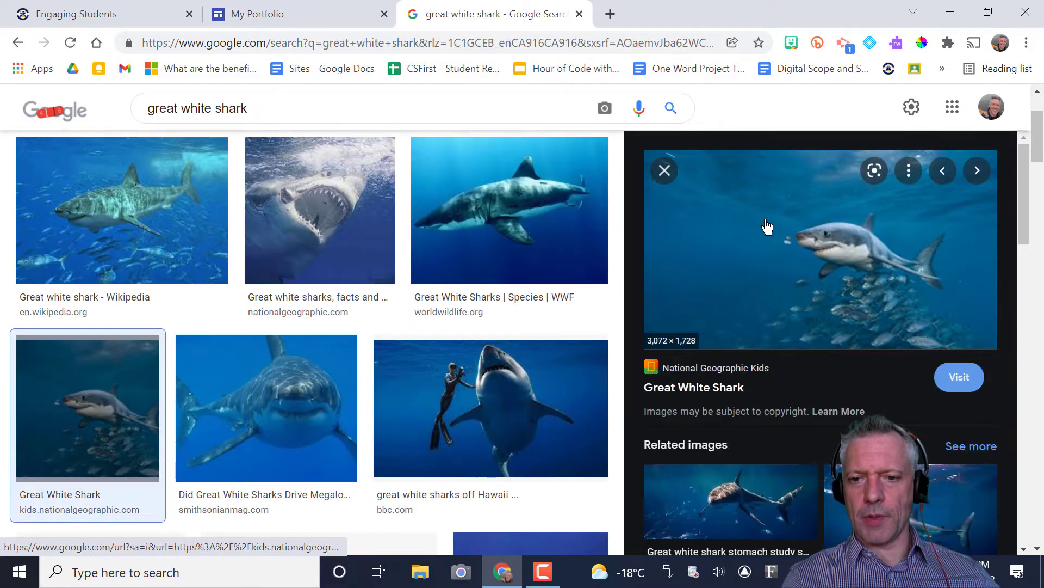
right_click(781, 227)
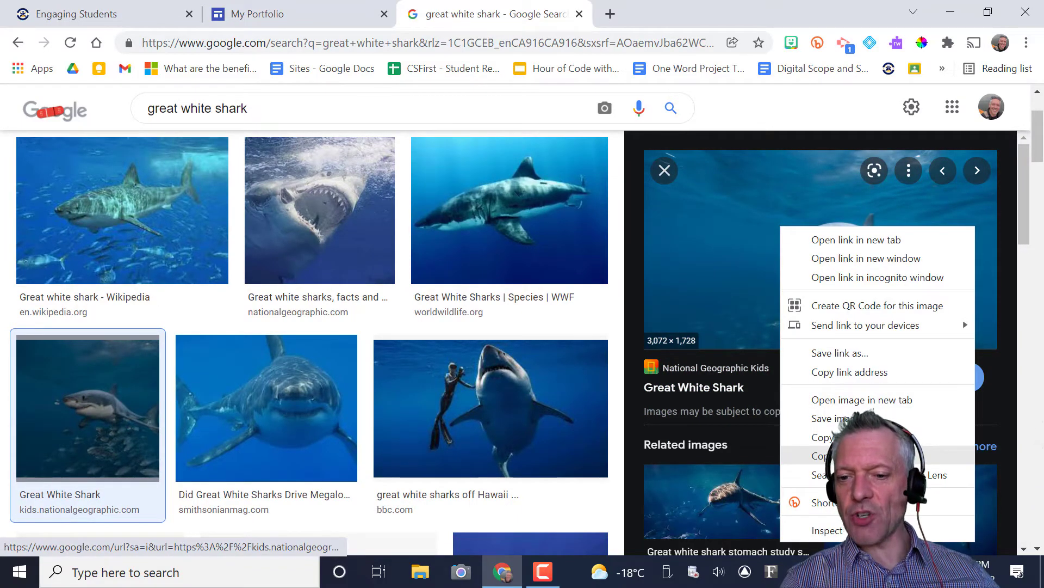
left_click(849, 437)
Paste the shark image address under BY URL and insert it into the left column
left_click(327, 13)
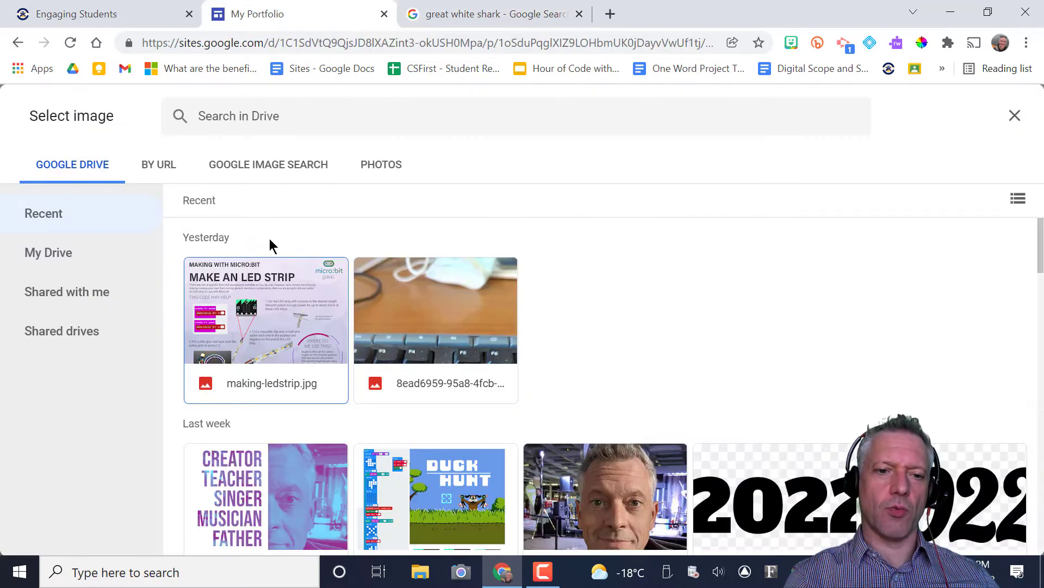
left_click(163, 173)
left_click(389, 243)
key("ctrl+v")
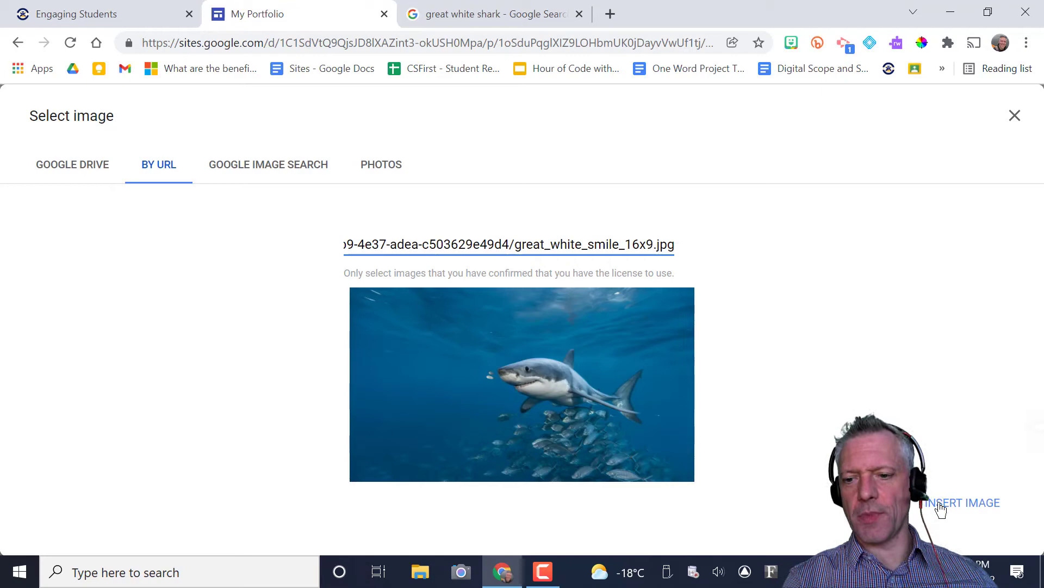
left_click(941, 506)
Revisit the shark image results briefly, then return to the portfolio site
left_click(533, 13)
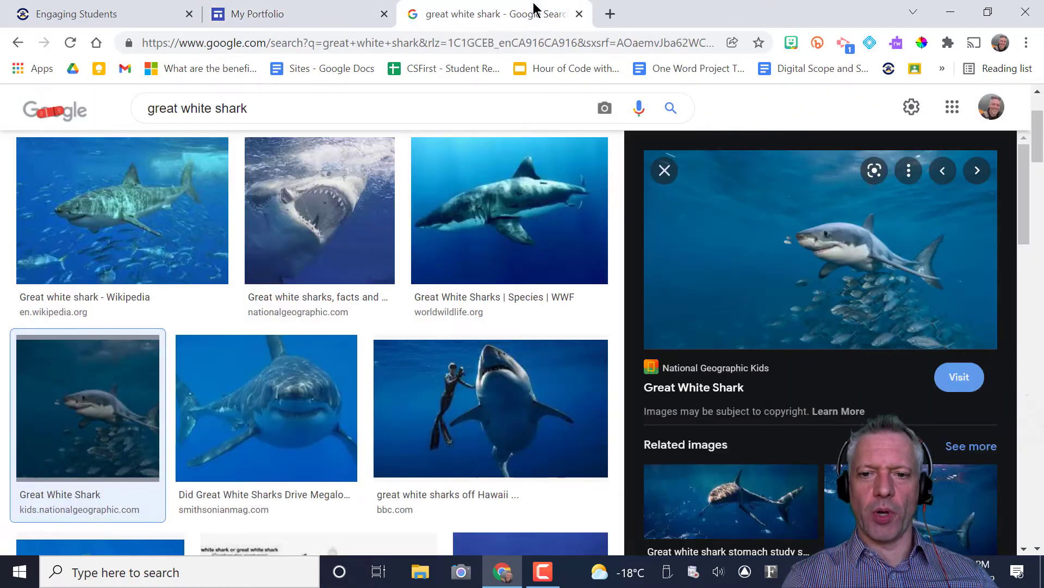
right_click(870, 263)
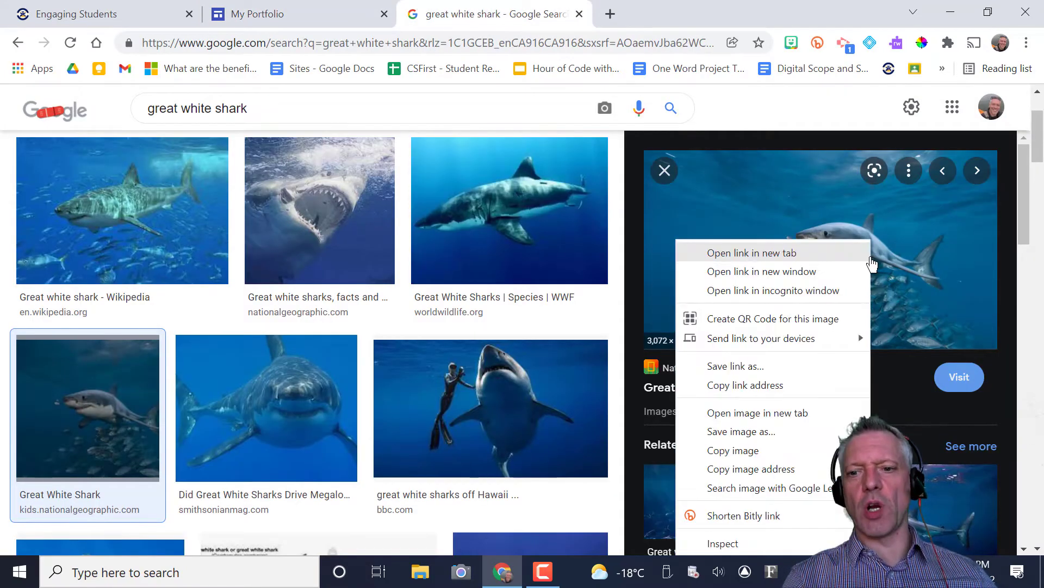
left_click(299, 18)
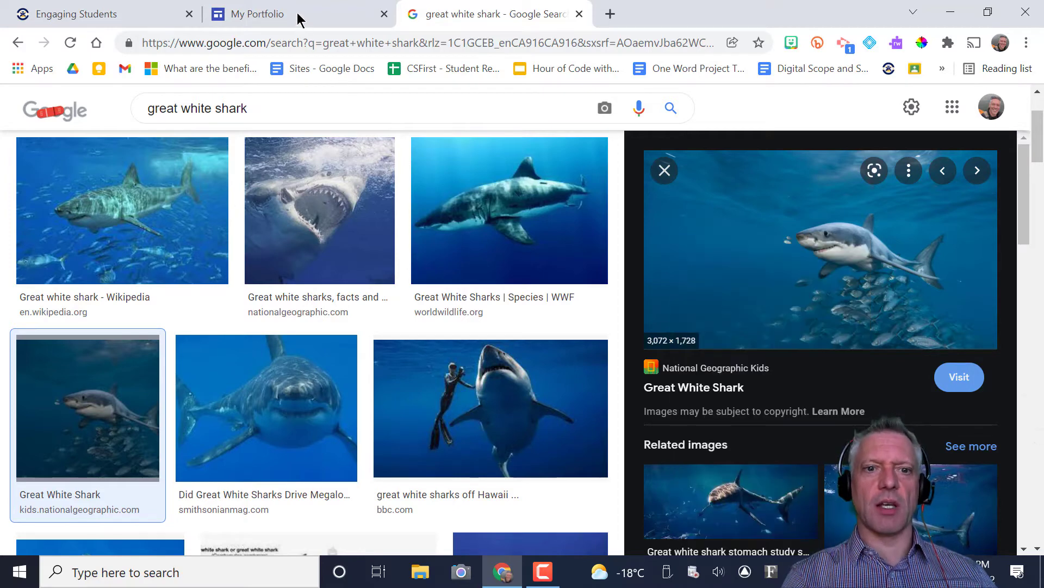
left_click(299, 16)
Search Google Images for 'penguin' and insert the penguins-on-ice picture into the middle column
left_click(414, 322)
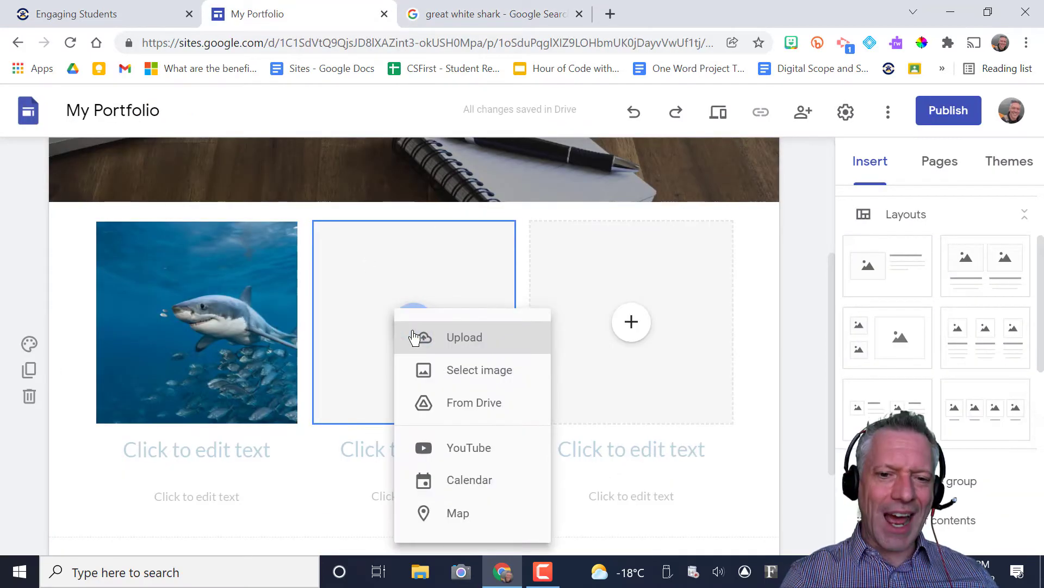
left_click(464, 379)
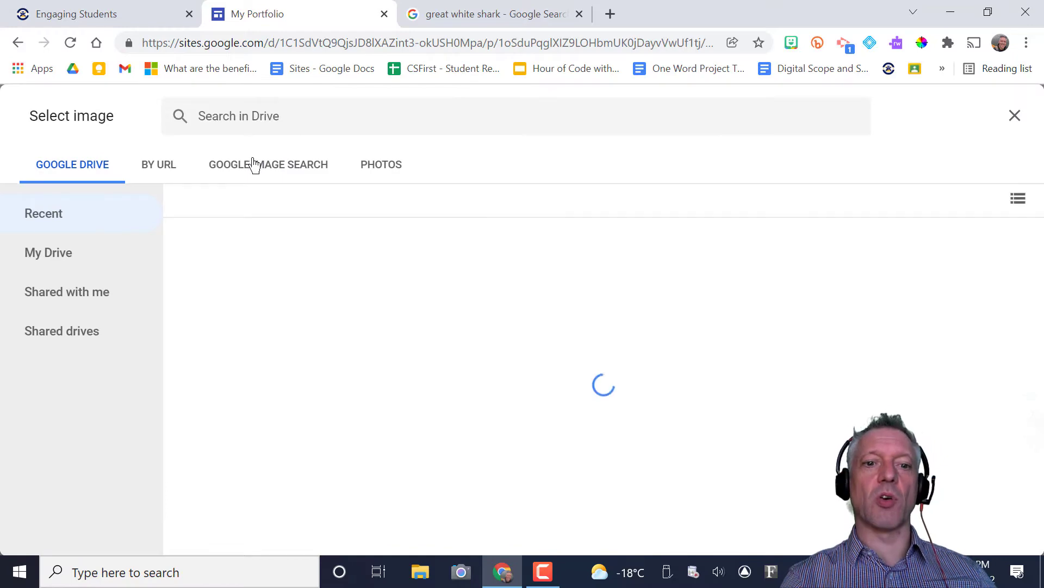
left_click(251, 166)
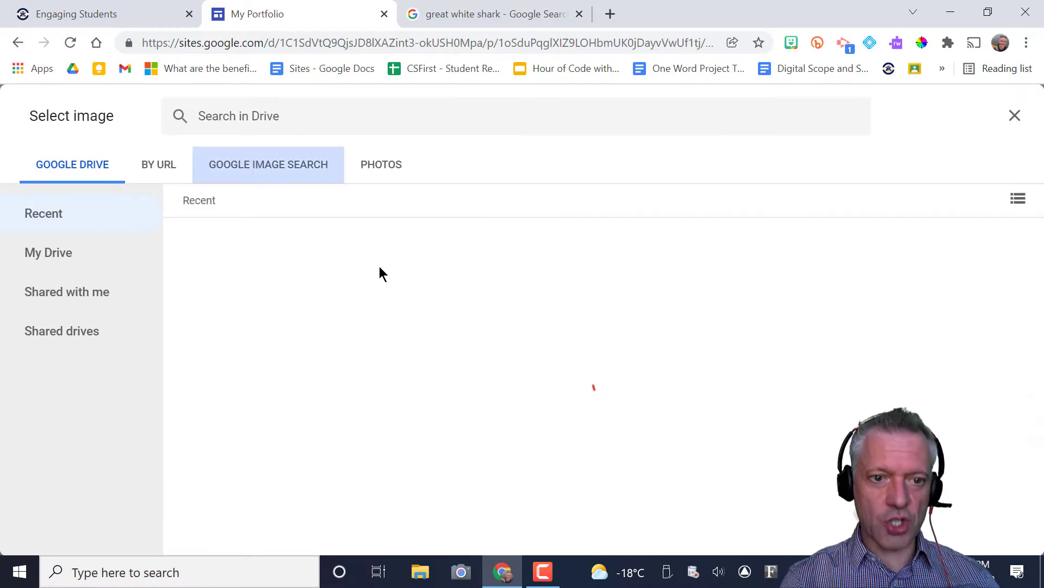
type("penguin")
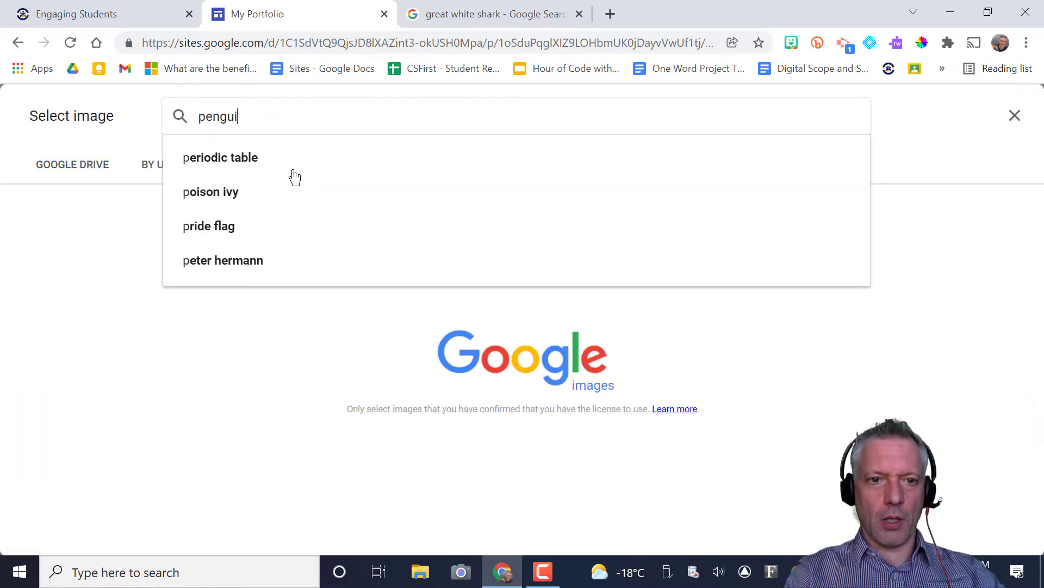
key("Return")
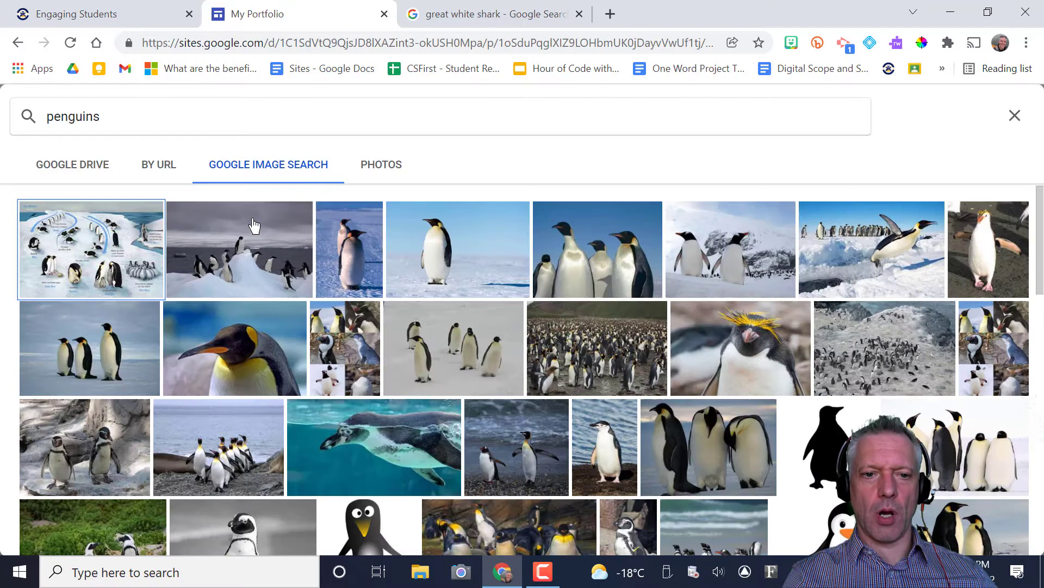
double_click(235, 231)
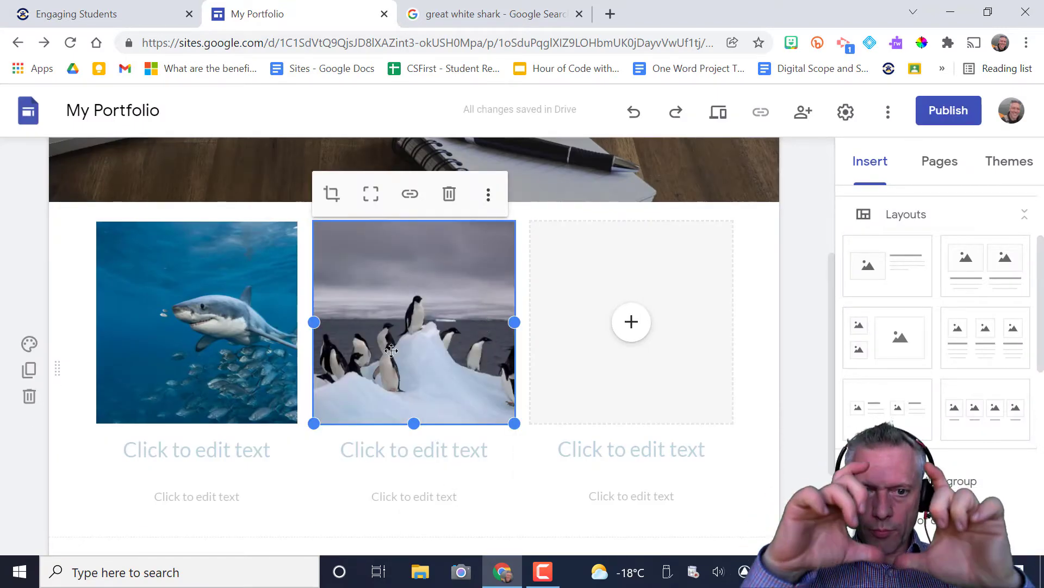
Uncrop the penguin picture and resize it to match the shark picture
left_click(372, 196)
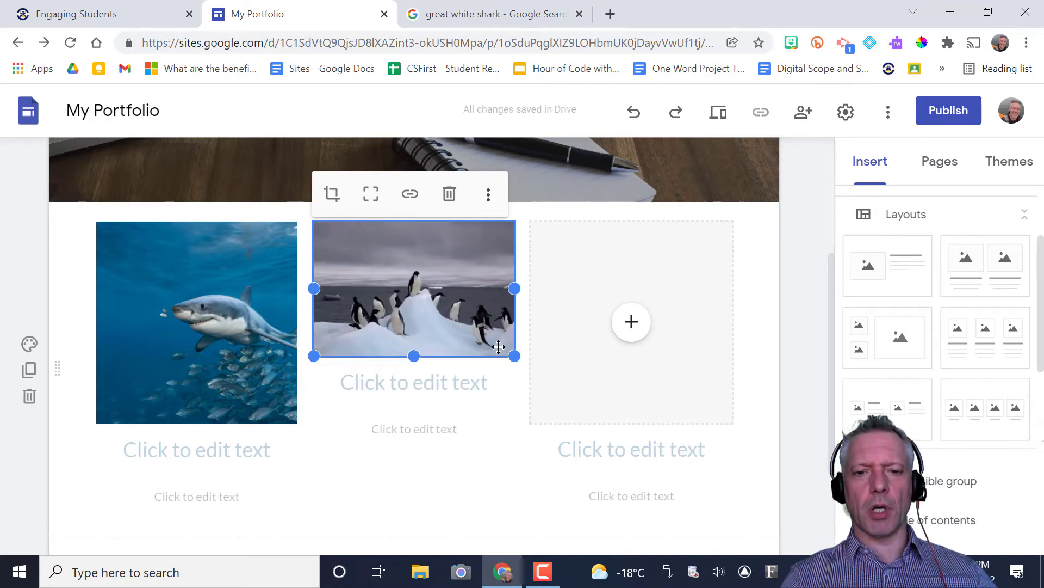
left_click(506, 405)
left_click(450, 328)
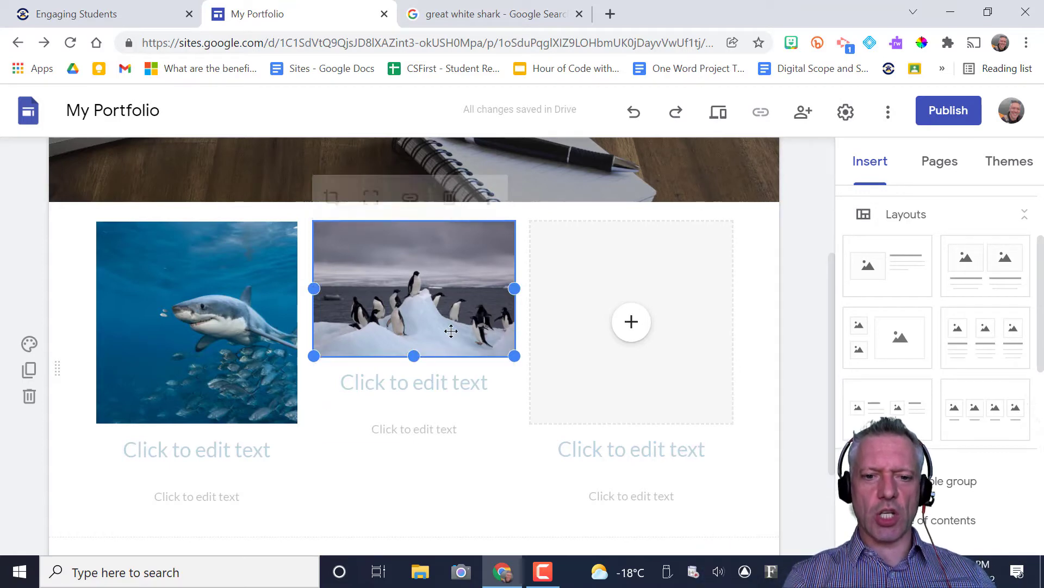
left_click_drag(410, 359, 411, 422)
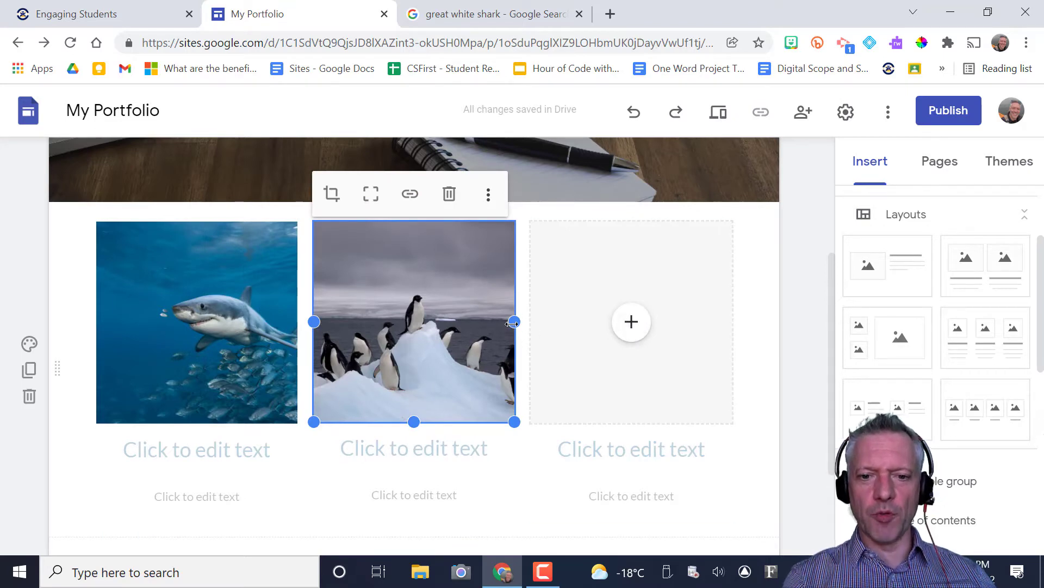
mouse_move(514, 322)
left_mouse_down()
mouse_move(467, 328)
mouse_move(511, 303)
left_mouse_up()
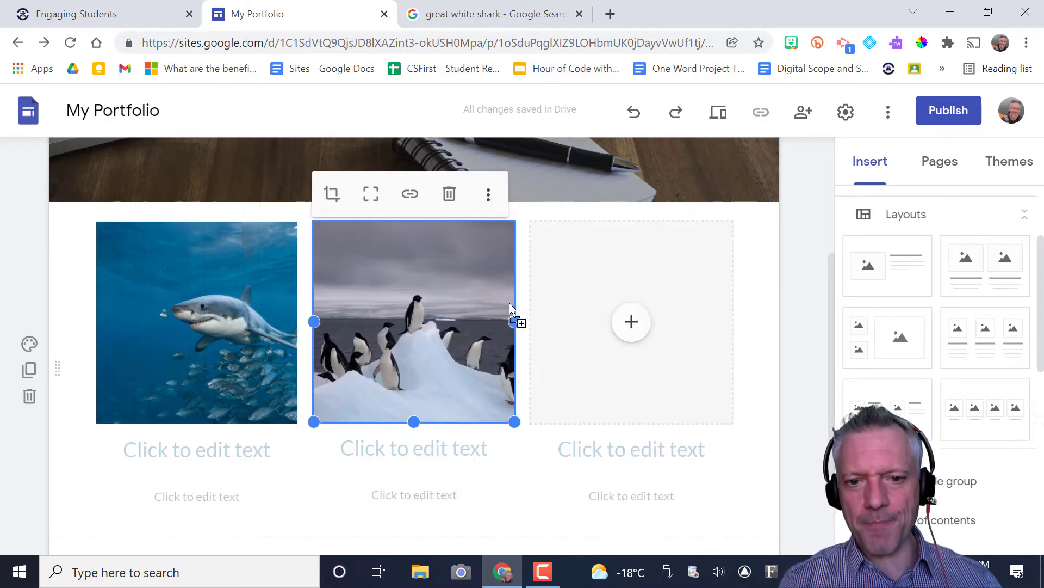
Fill the right-hand column with the woodpecker-on-a-tree photo from Google Photos
left_click(618, 333)
left_click(618, 333)
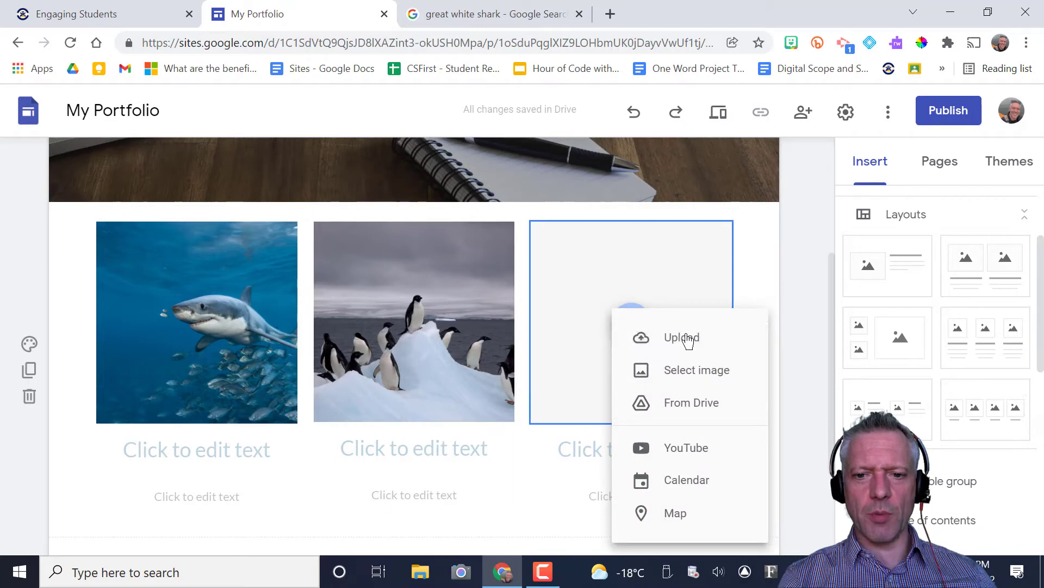
left_click(691, 380)
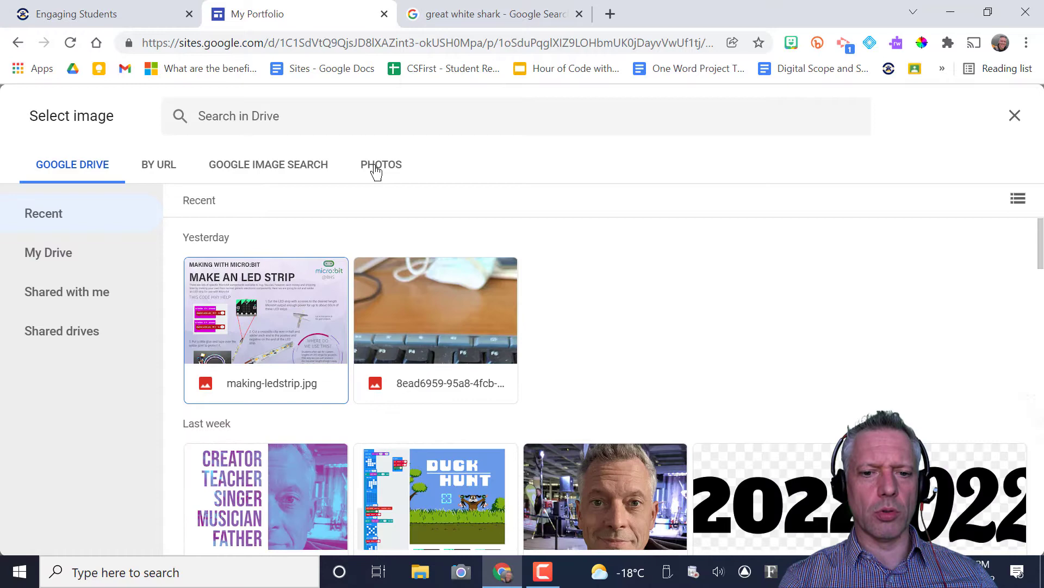
left_click(375, 170)
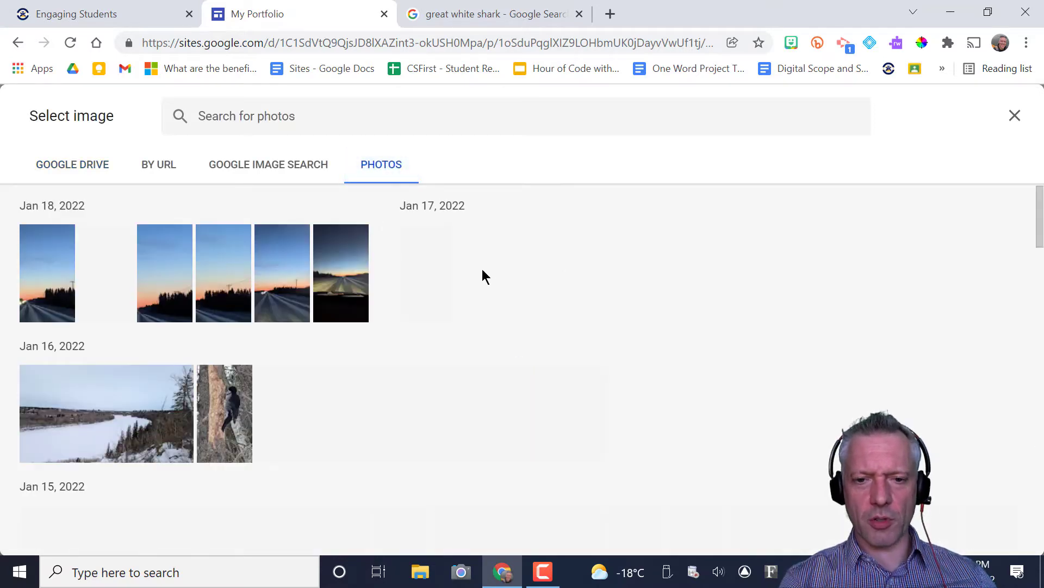
double_click(304, 399)
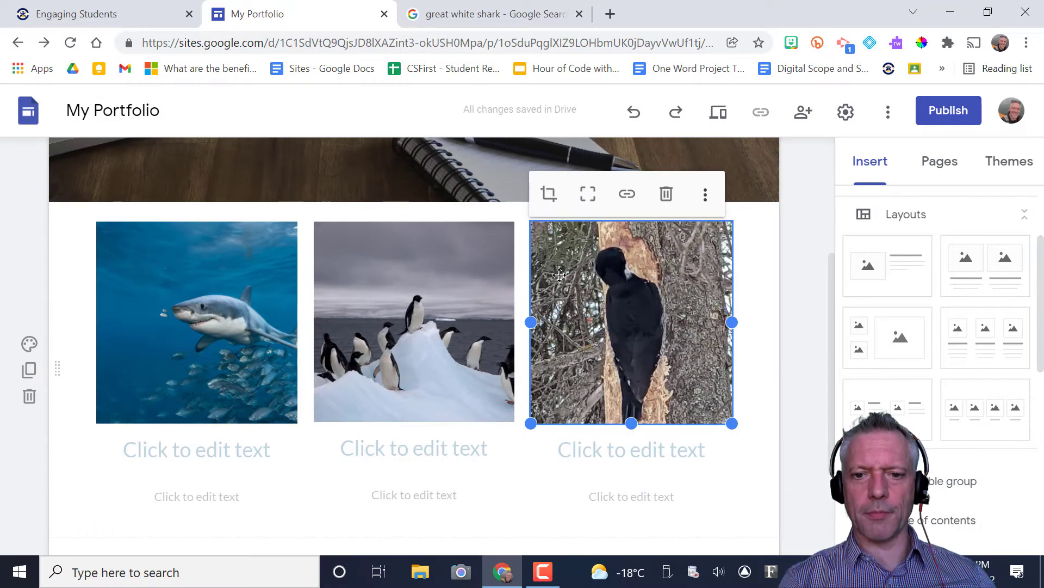
left_click(759, 389)
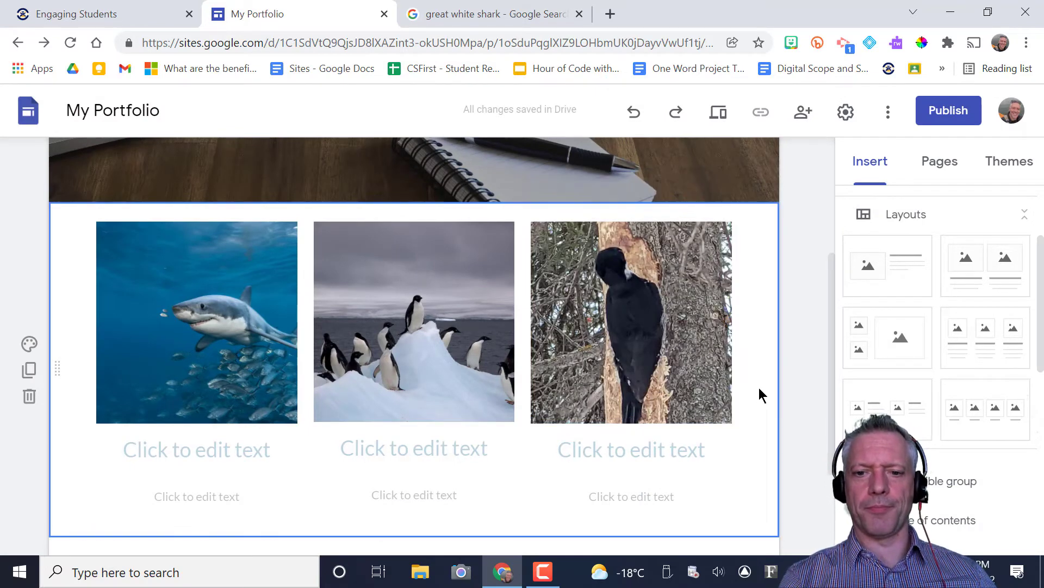
Caption the penguin image 'Penguins' and the bird image 'Birds', centre-aligned
left_click(174, 449)
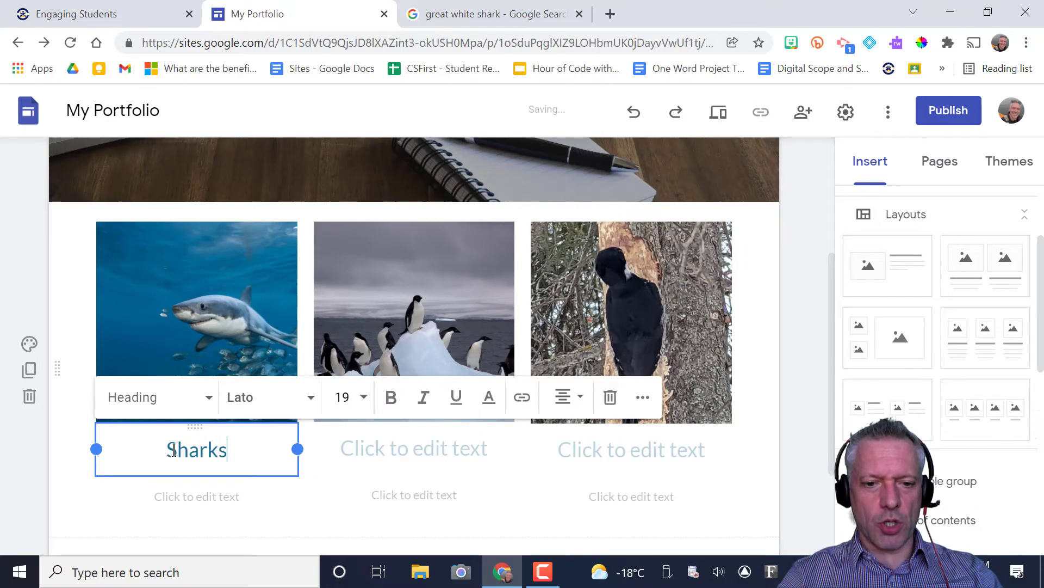
left_click(396, 448)
type("P")
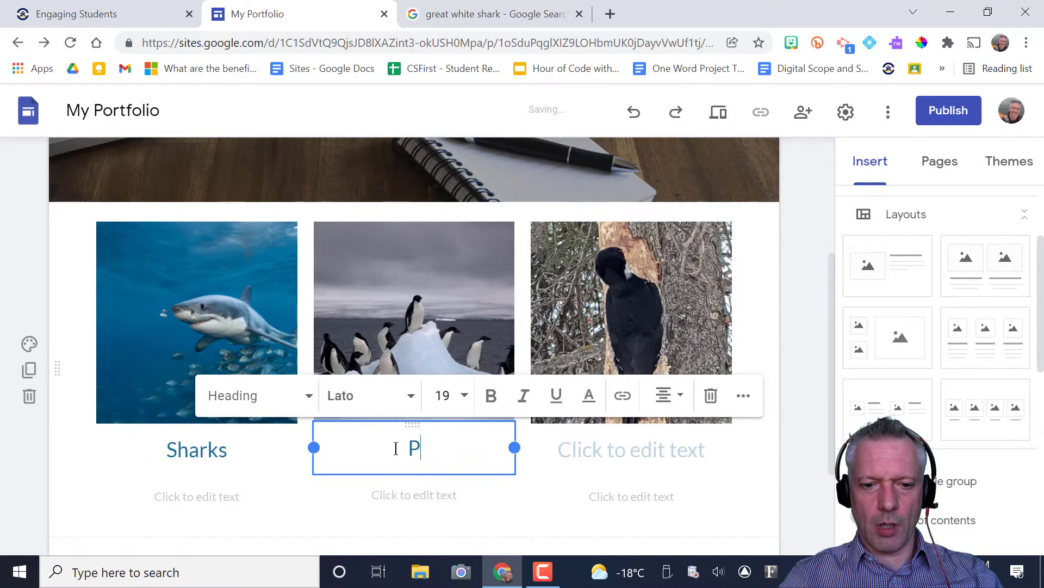
type("enguins")
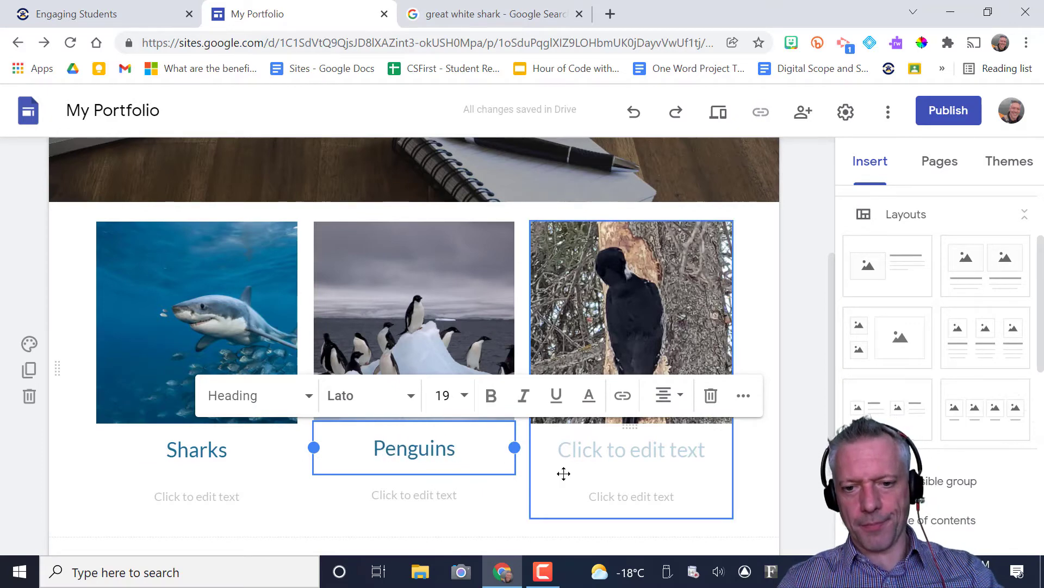
left_click(575, 460)
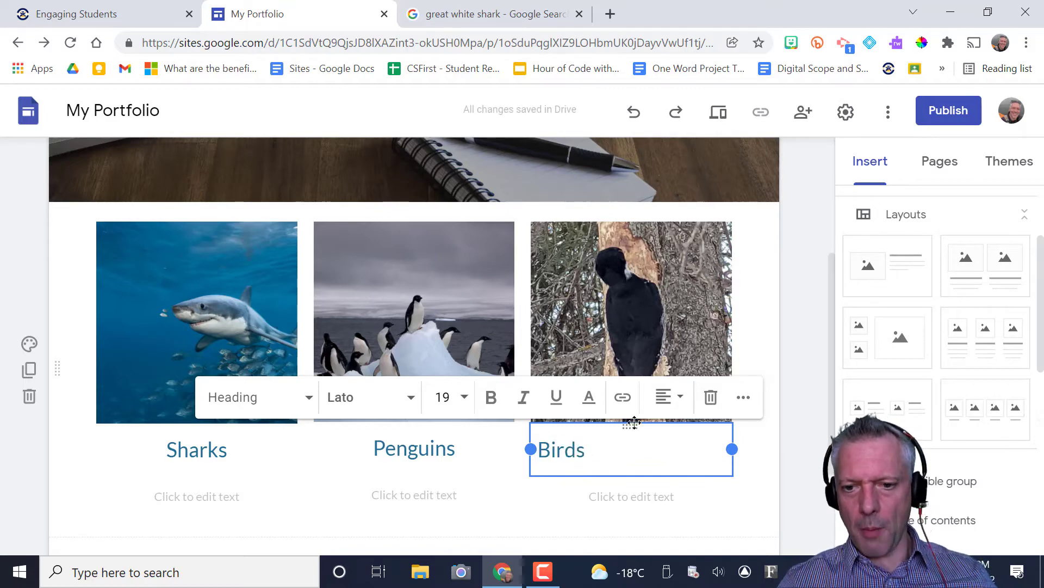
left_click(667, 398)
left_click(665, 442)
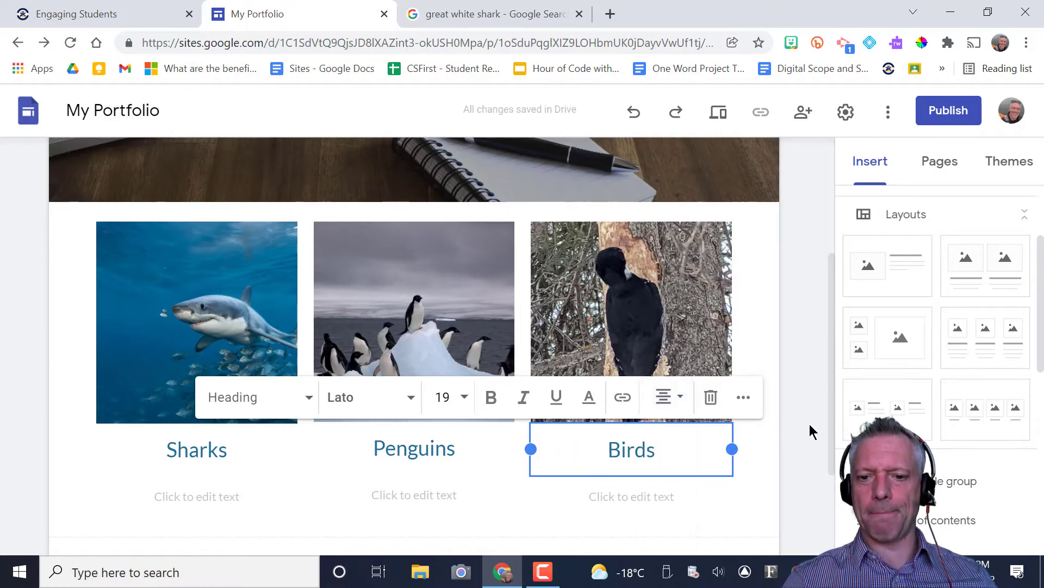
left_click(810, 423)
Delete the empty text boxes beneath the Sharks, Penguins and Birds captions
left_click(181, 484)
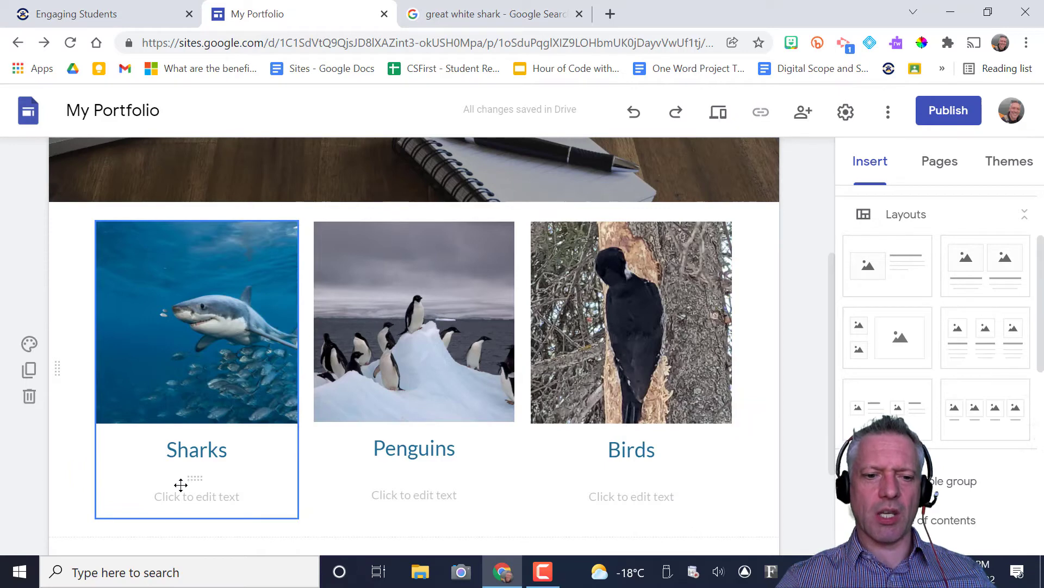
left_click(301, 457)
left_click(231, 493)
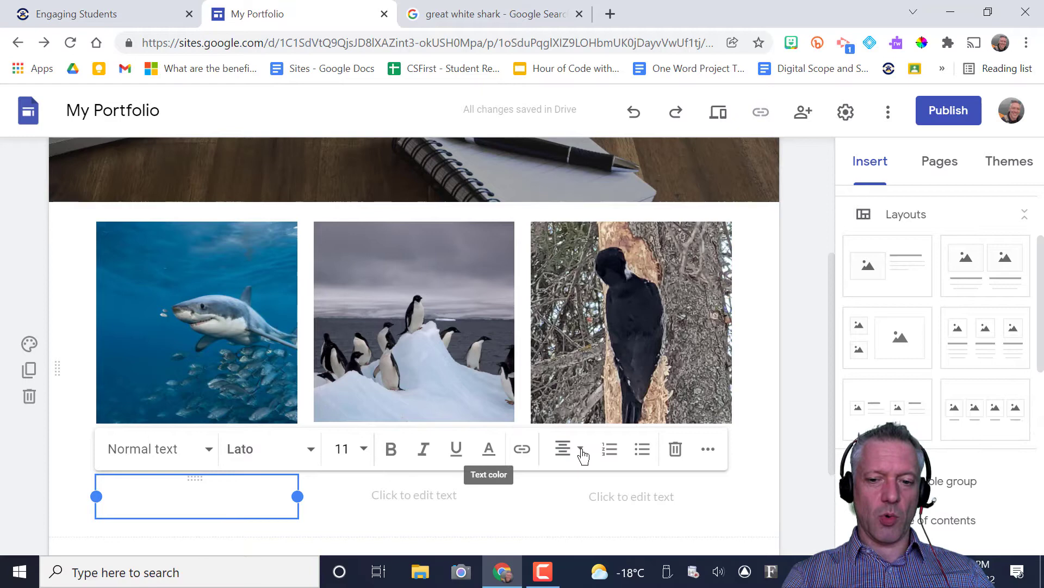
left_click(676, 449)
left_click(460, 498)
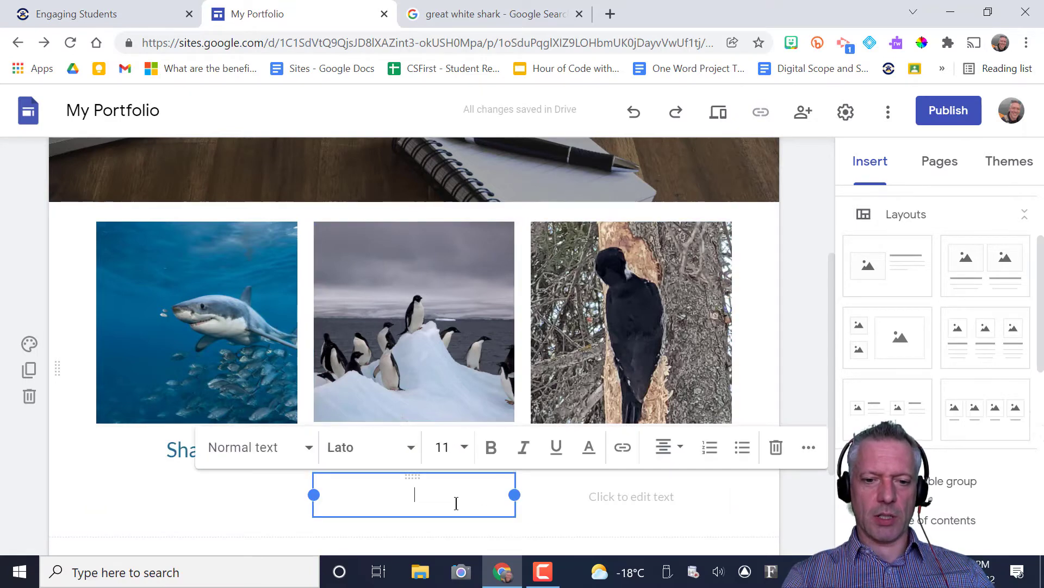
left_click(775, 449)
left_click(714, 479)
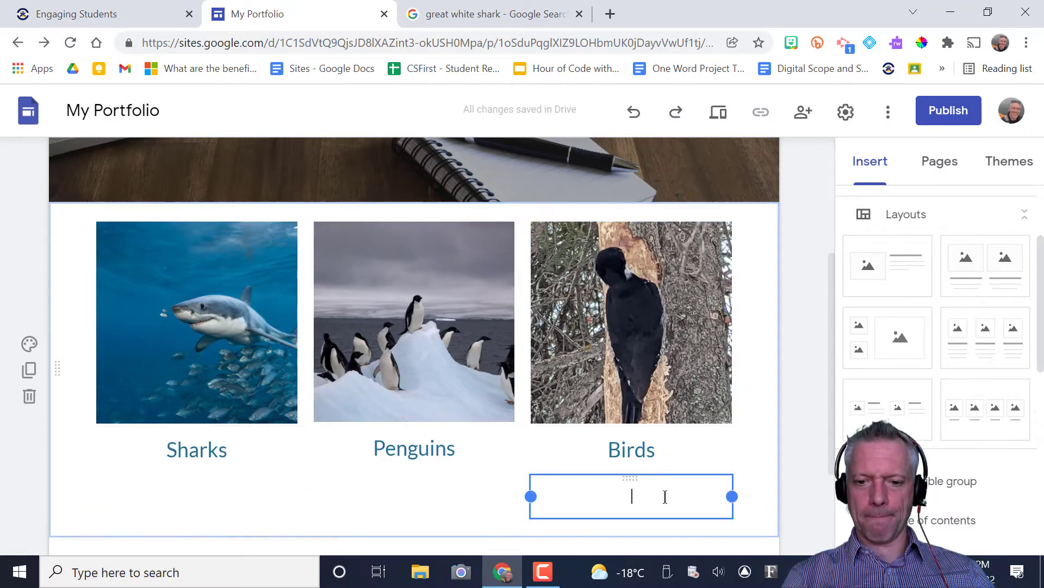
left_click(776, 449)
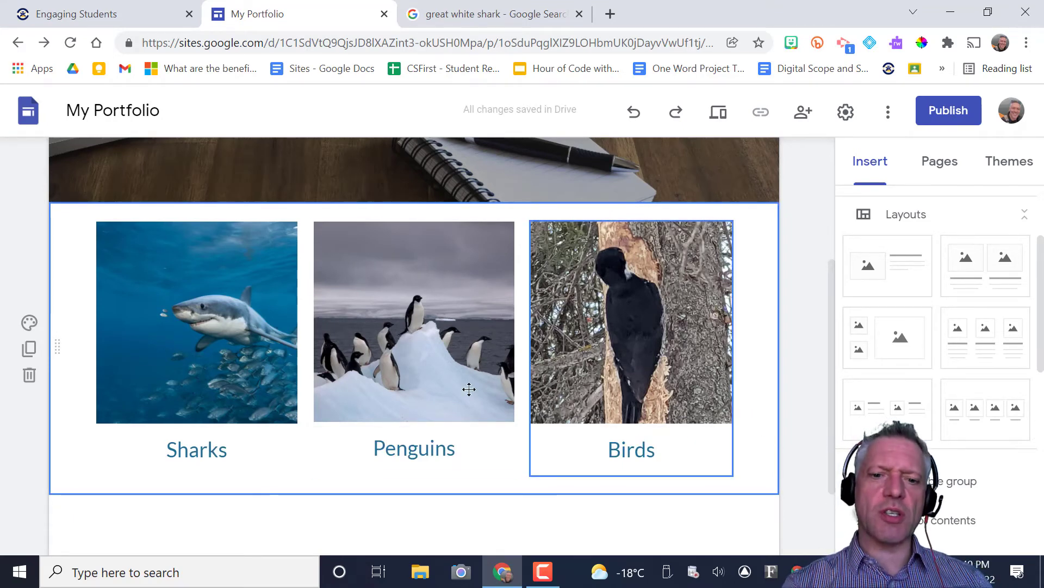
Scroll the Insert panel to find the image-left, text-right layout
scroll(679, 463, "up", 4)
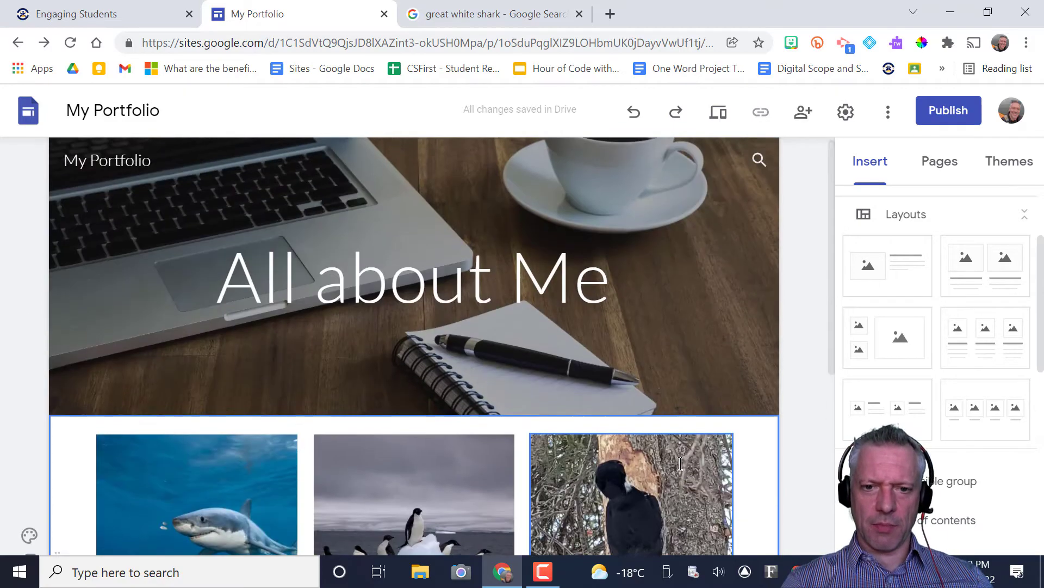
scroll(680, 463, "down", 5)
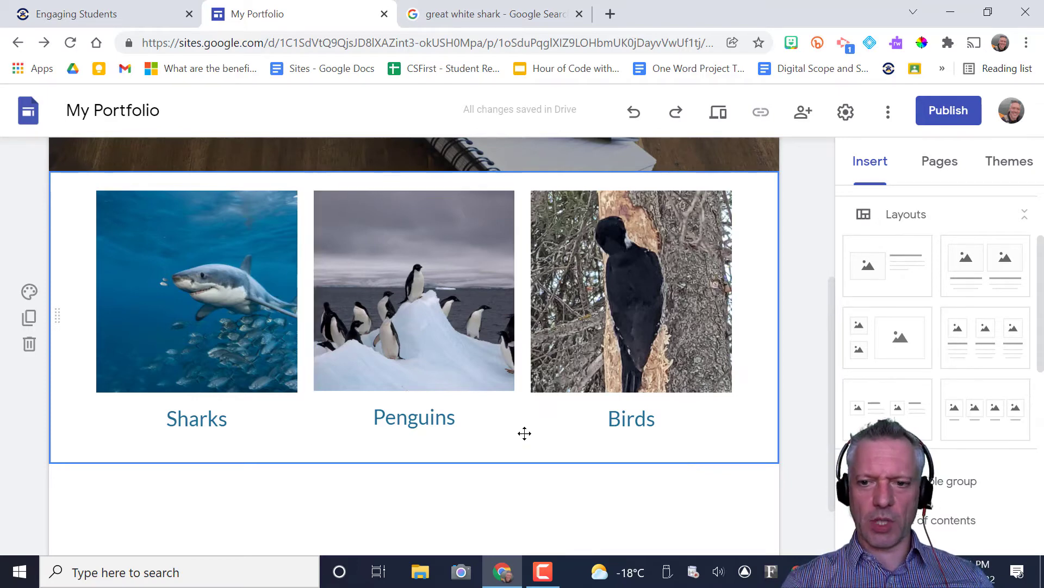
scroll(929, 479, "down", 4)
scroll(929, 479, "down", 5)
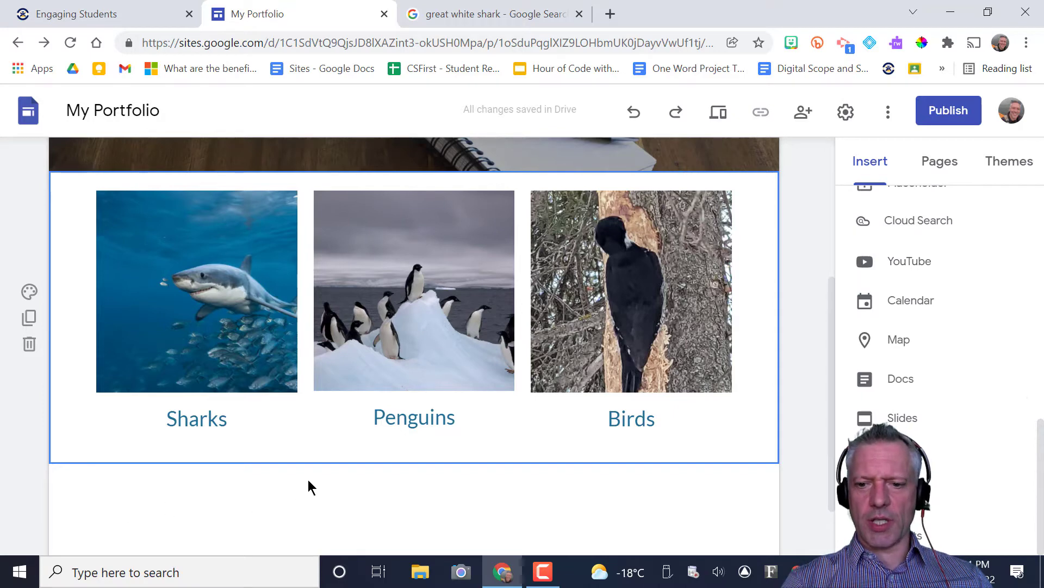
scroll(308, 479, "down", 2)
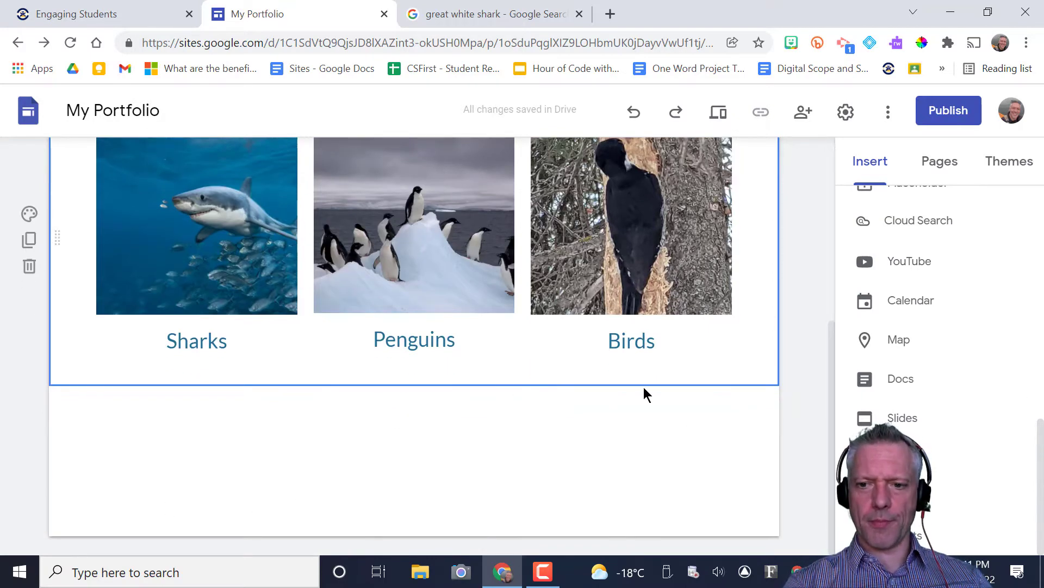
scroll(909, 353, "up", 10)
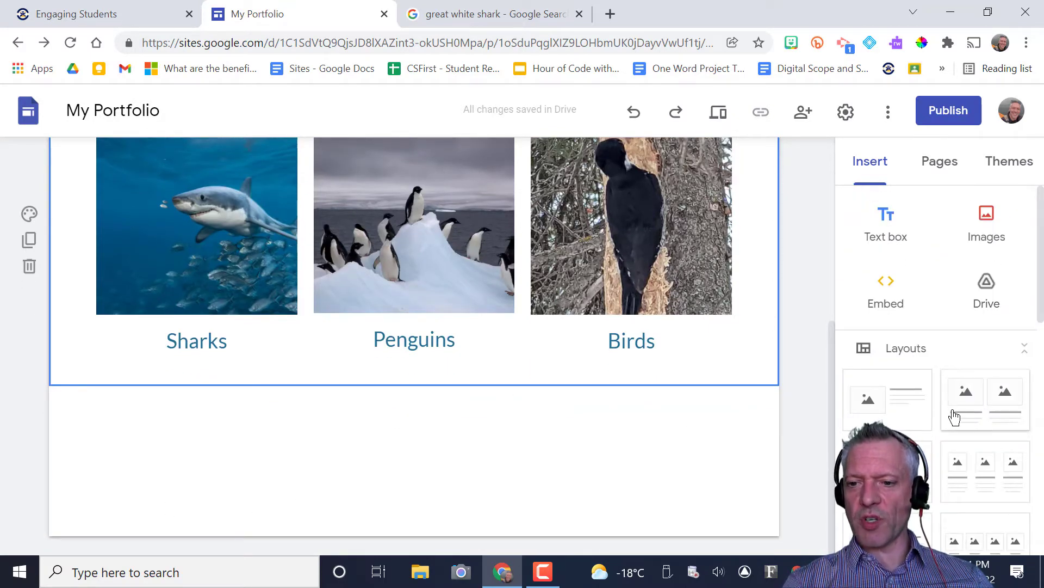
Add an image-left, text-right section below the animals and explore its placeholder options
left_click(905, 392)
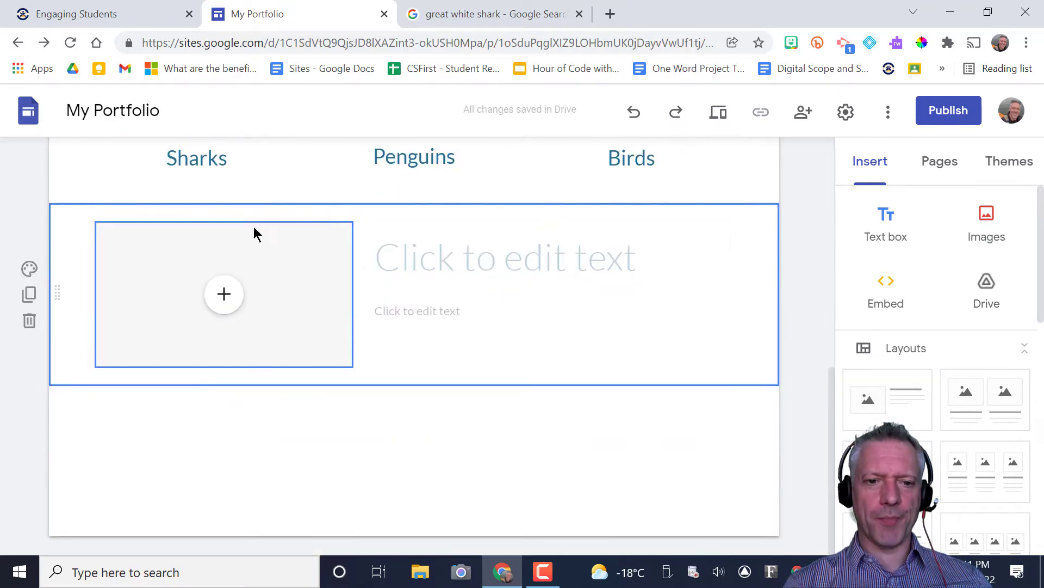
left_click(217, 303)
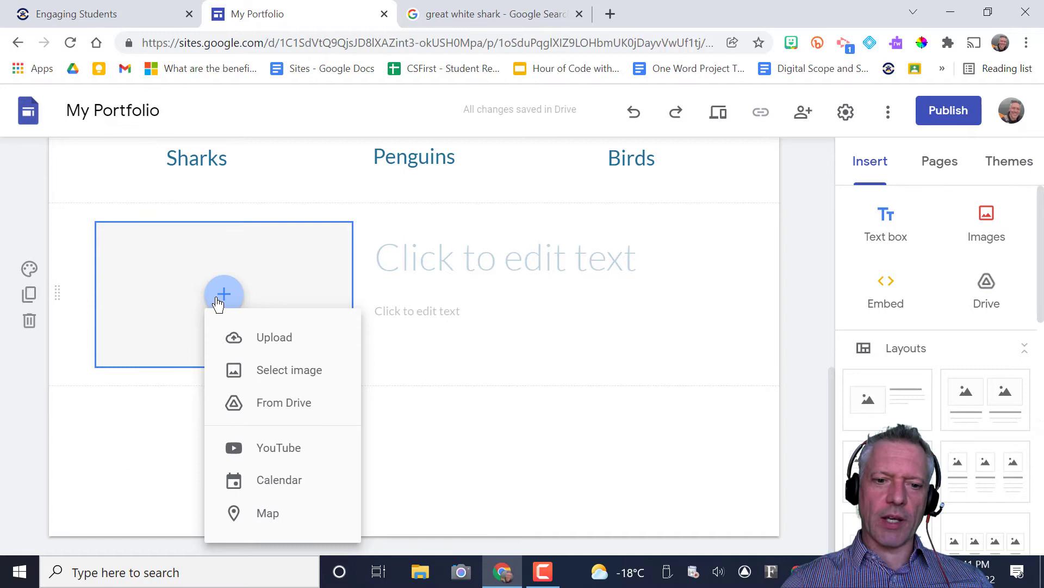
left_click(495, 465)
left_click(223, 296)
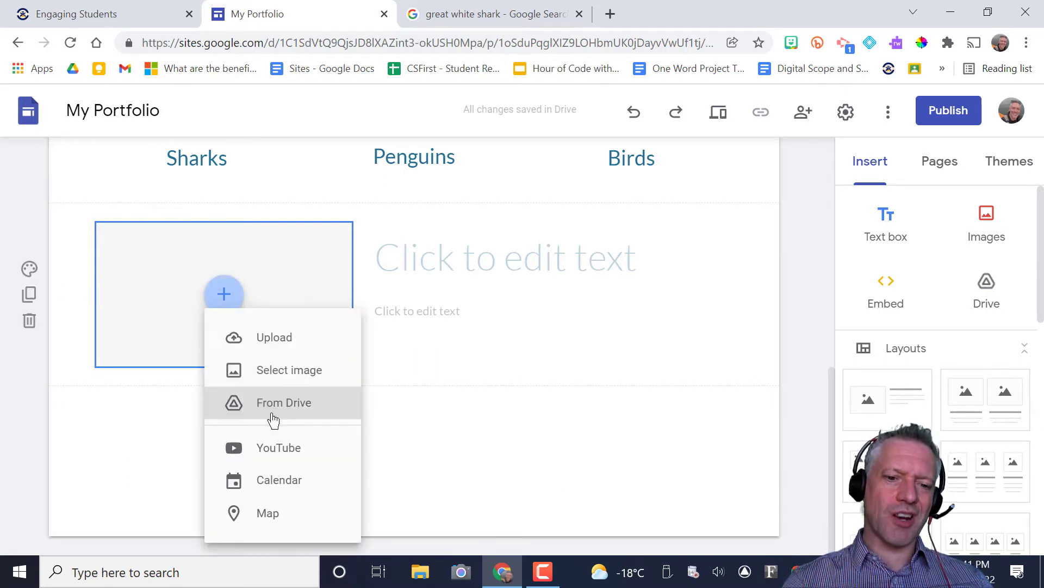
double_click(398, 429)
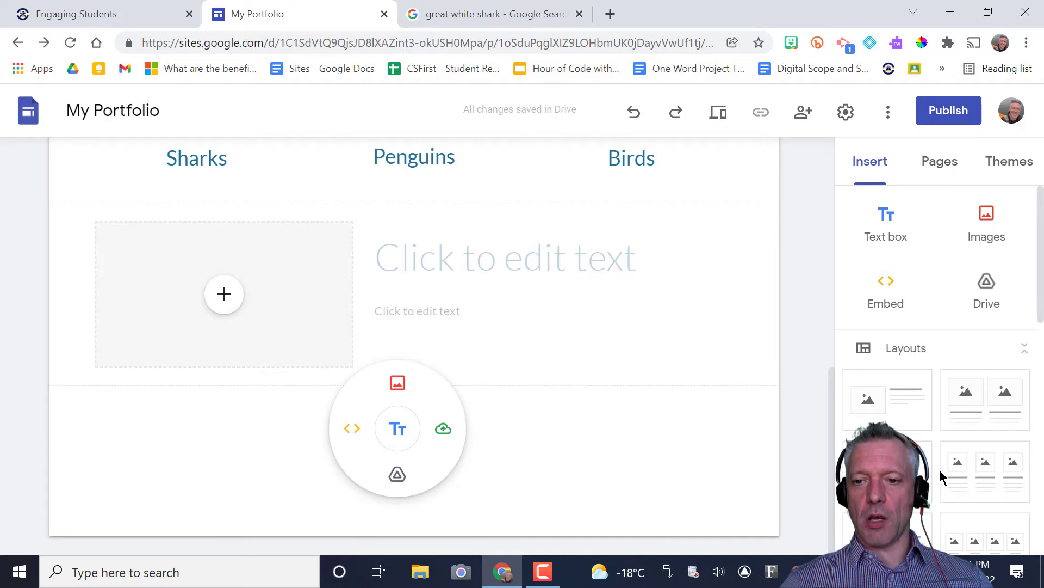
scroll(940, 470, "down", 10)
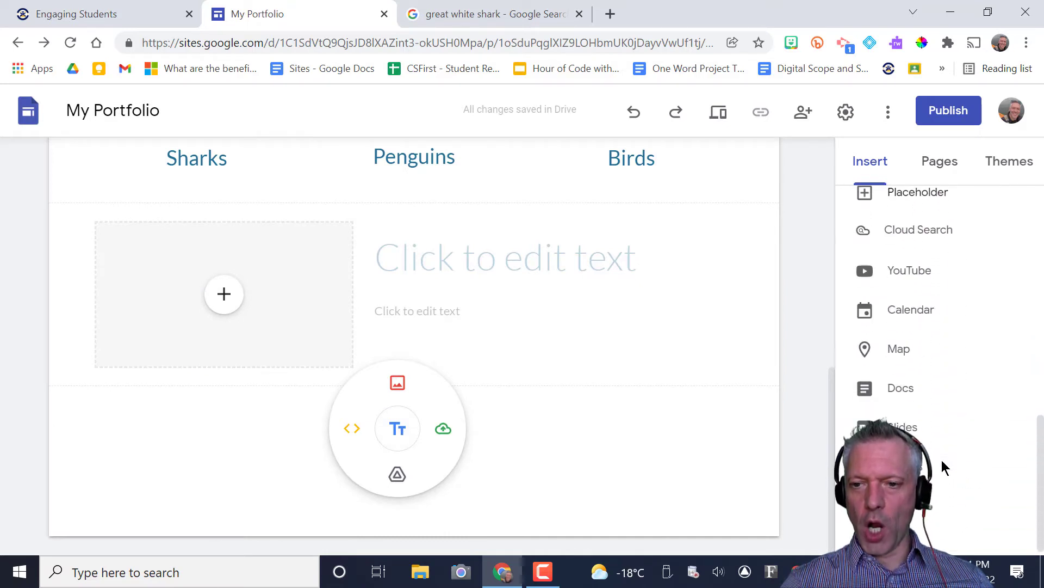
Choose YouTube for the empty image placeholder to open the video search
left_click(906, 266)
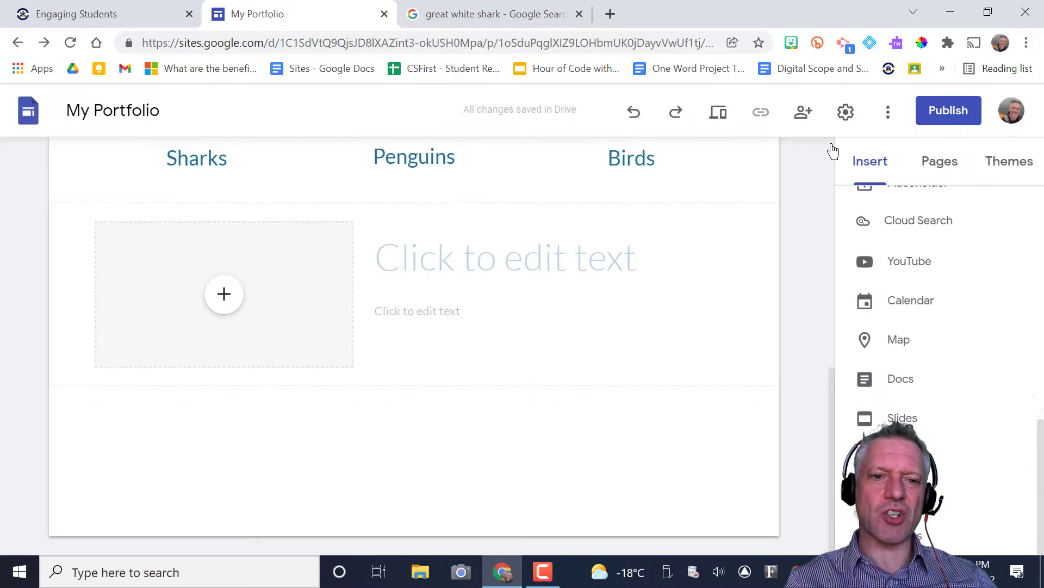
left_click(227, 296)
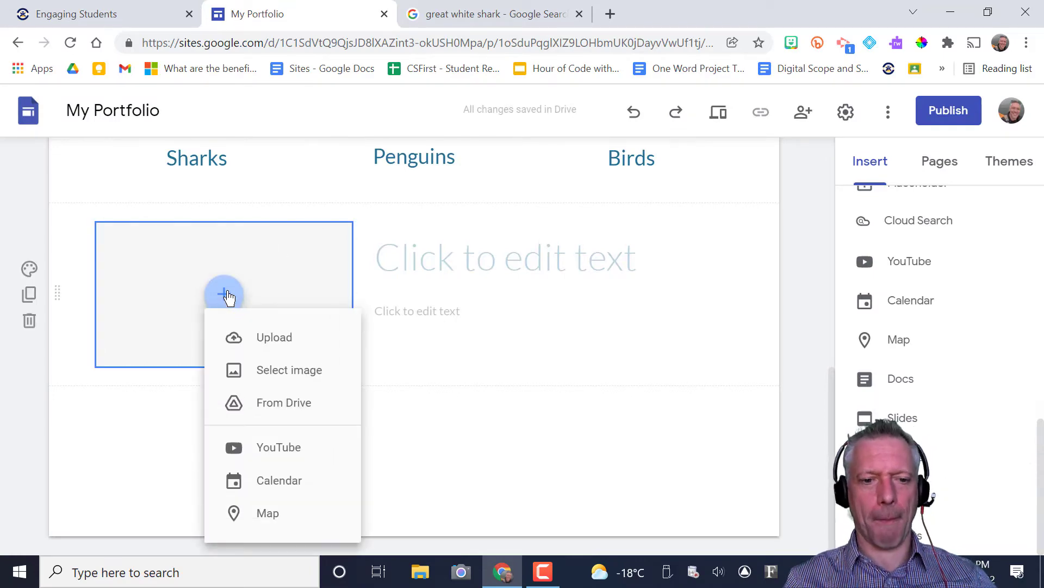
left_click(448, 448)
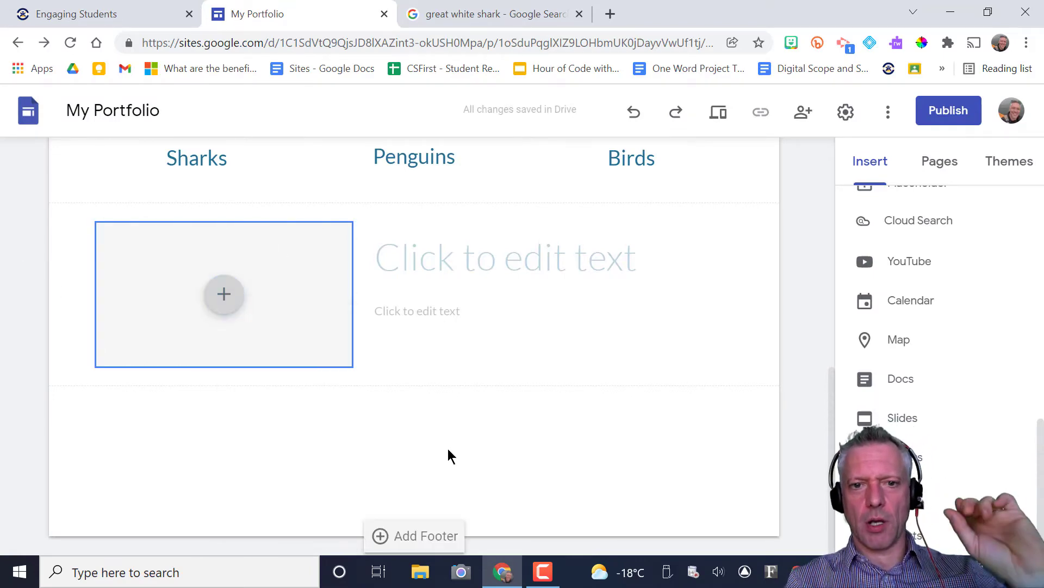
scroll(448, 449, "up", 5)
scroll(466, 413, "down", 3)
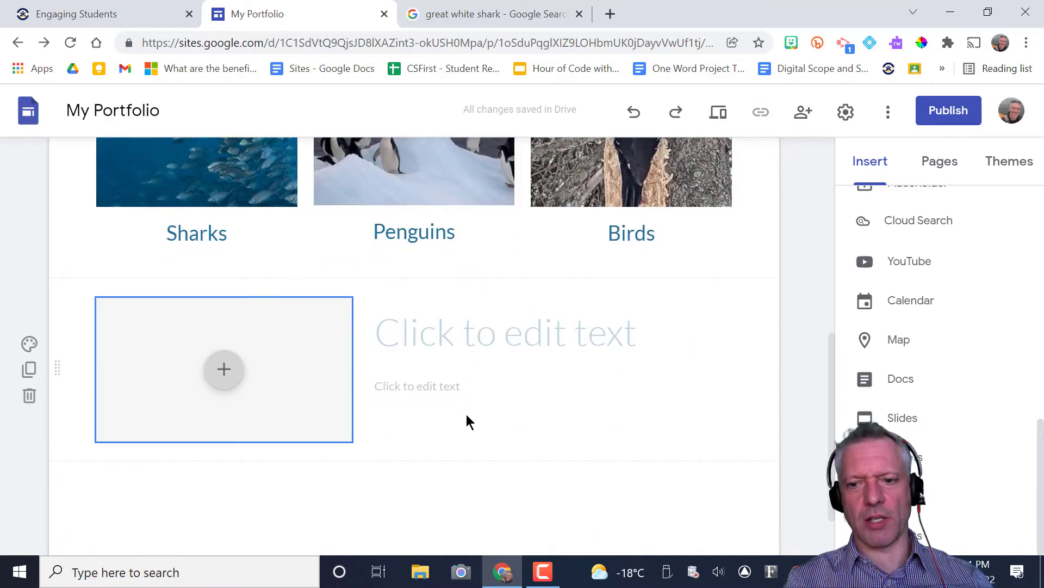
left_click(228, 380)
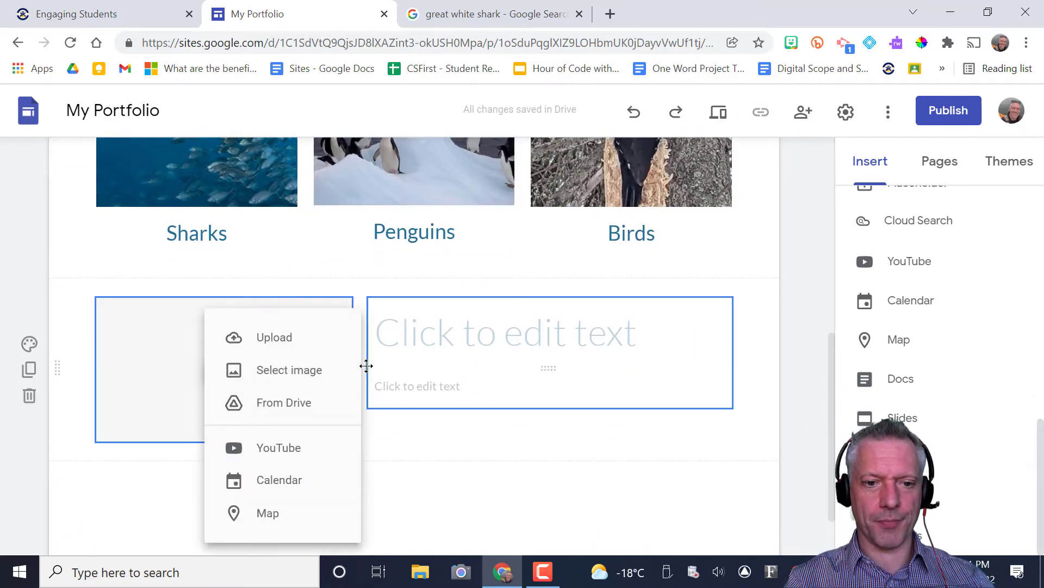
left_click(283, 455)
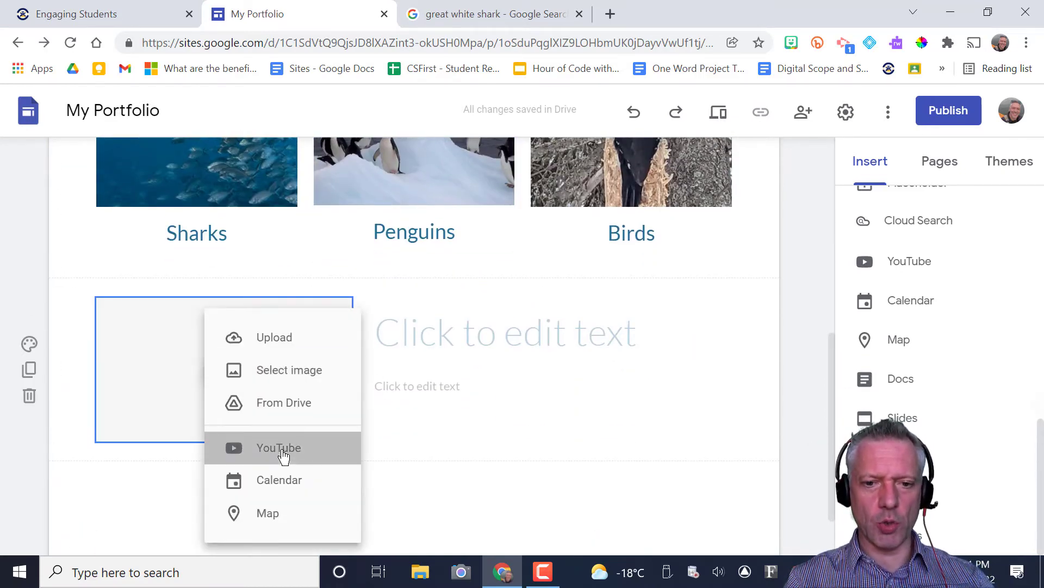
Search YouTube for 'hank green' and embed the first result in the placeholder
type("hank")
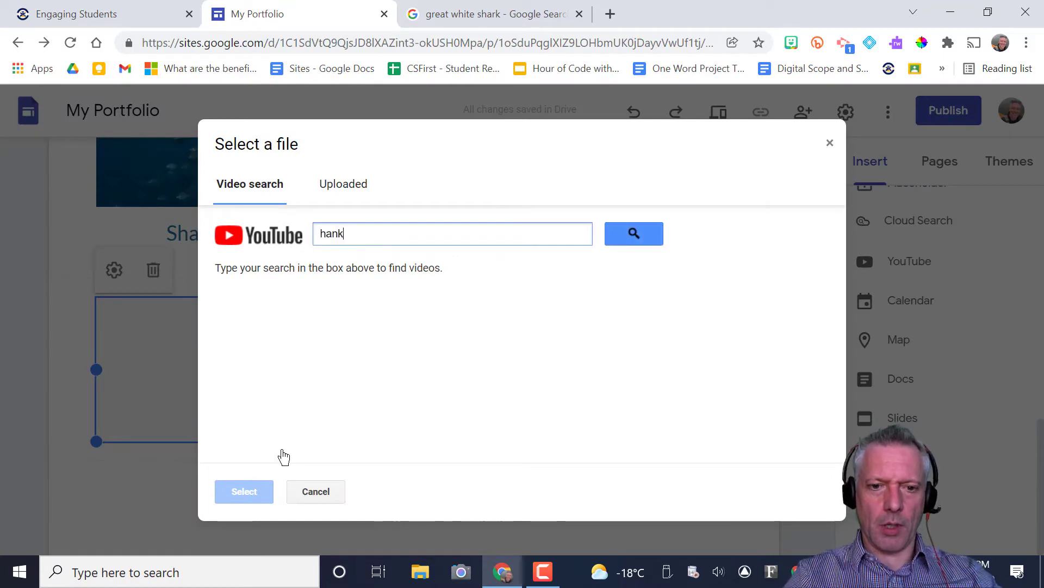
type(" green")
key("Return")
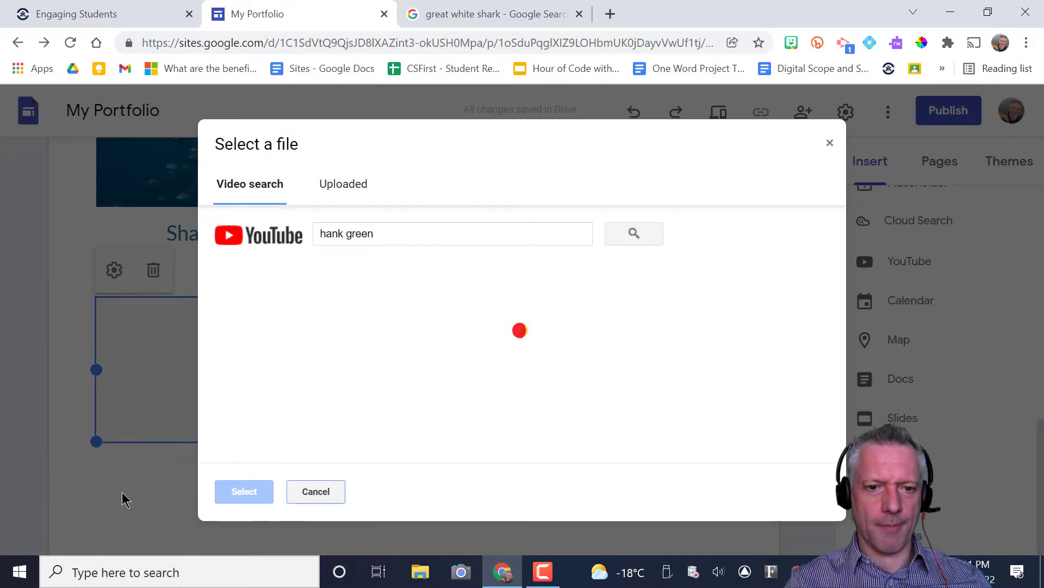
scroll(473, 315, "down", 2)
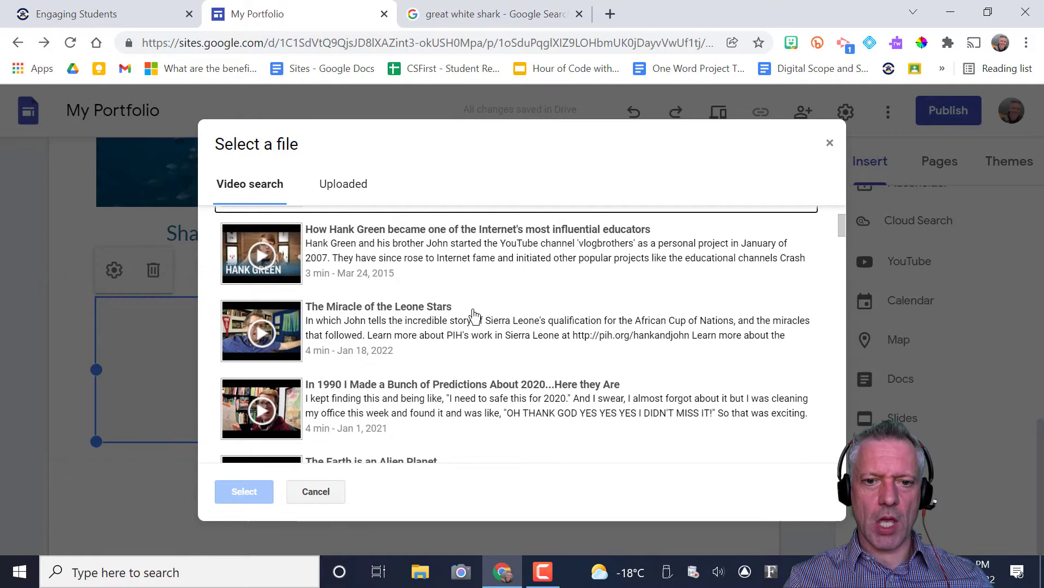
left_click(430, 262)
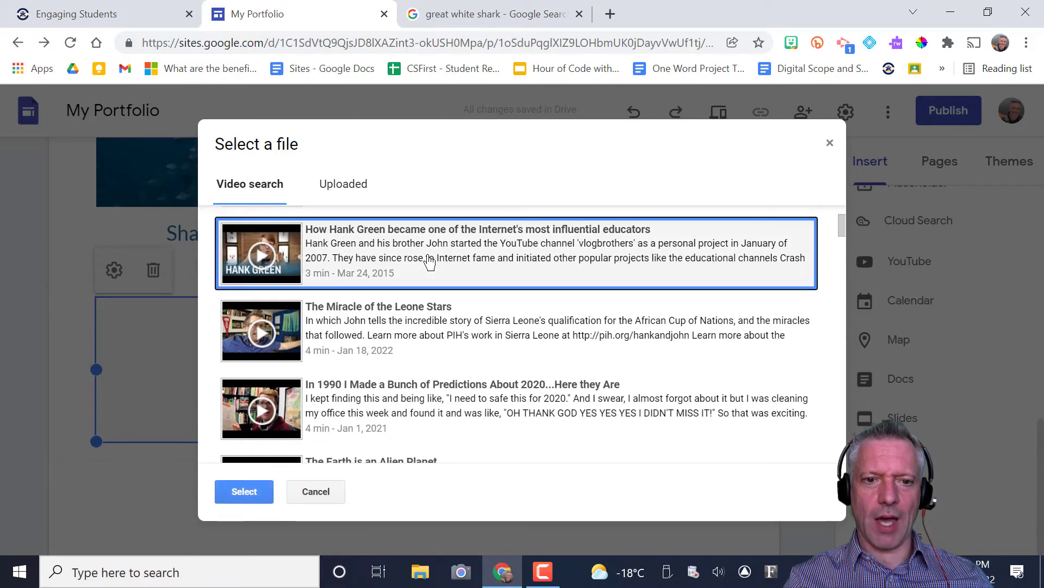
left_click(250, 491)
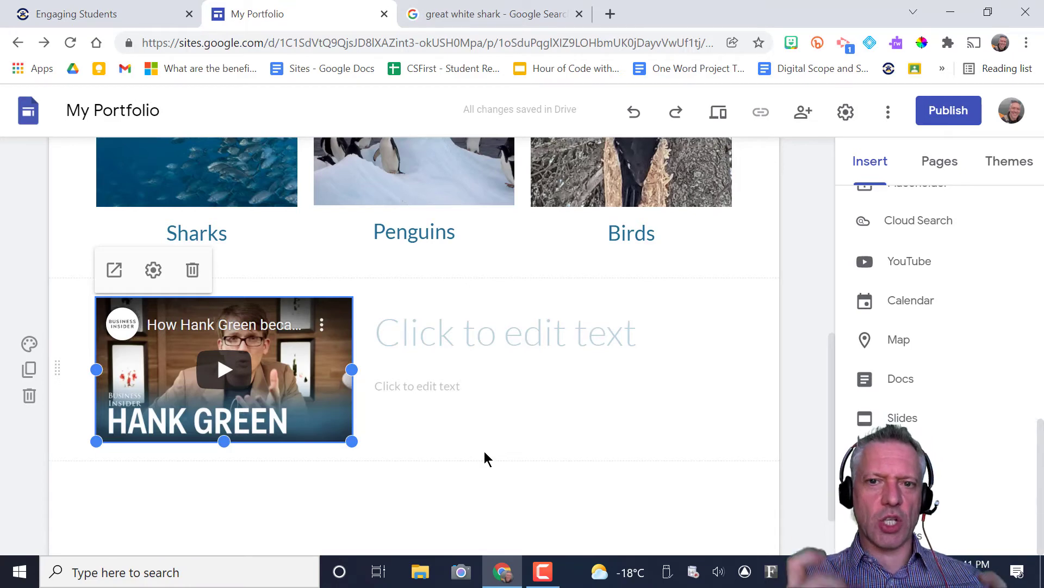
Type the heading 'Hank Green!' beside the video, fixing the typo
left_click(445, 334)
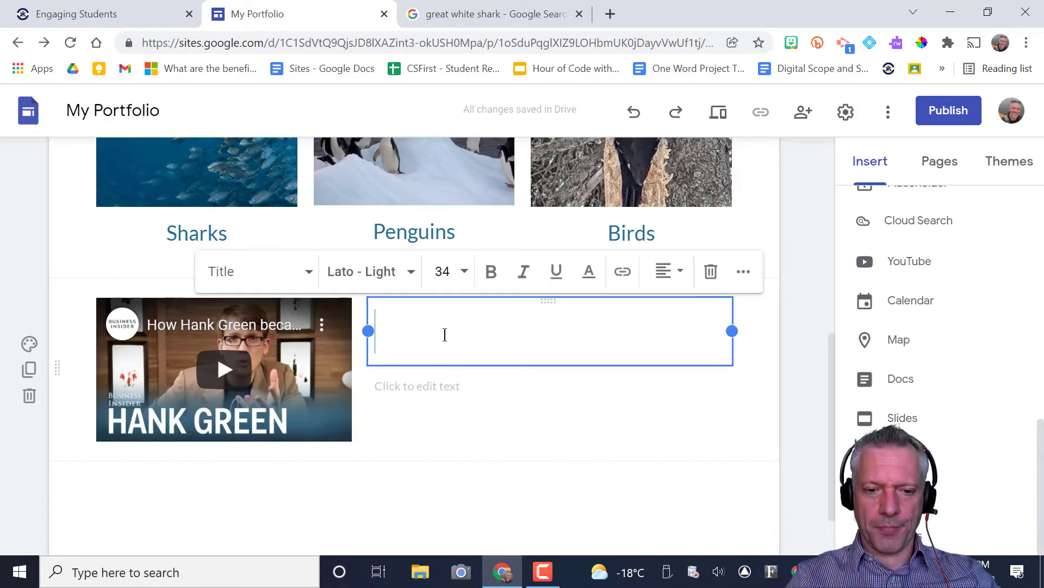
type("Hang")
key("BackSpace")
type("k")
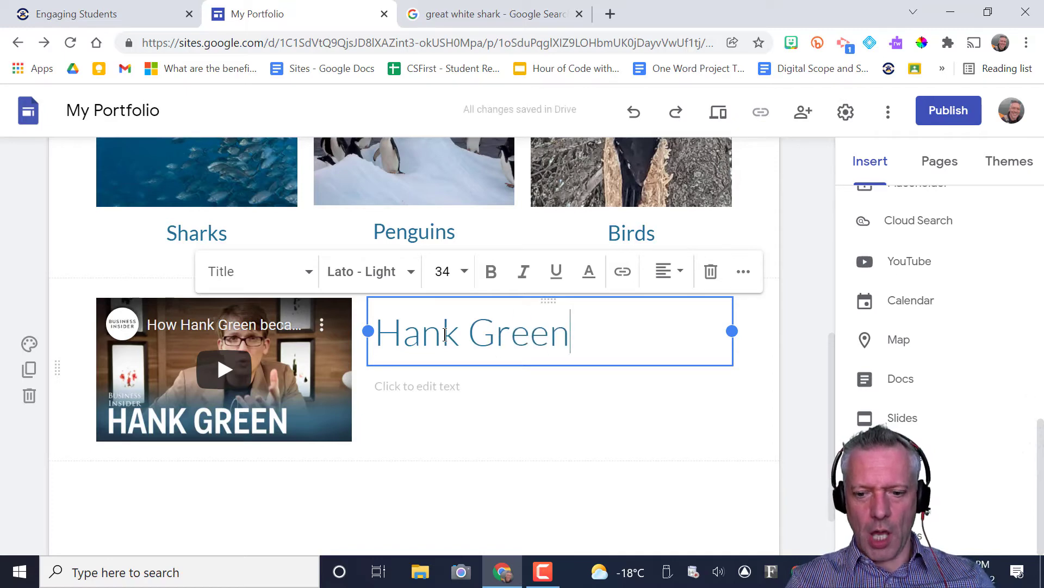
type(" Green!")
left_click(534, 423)
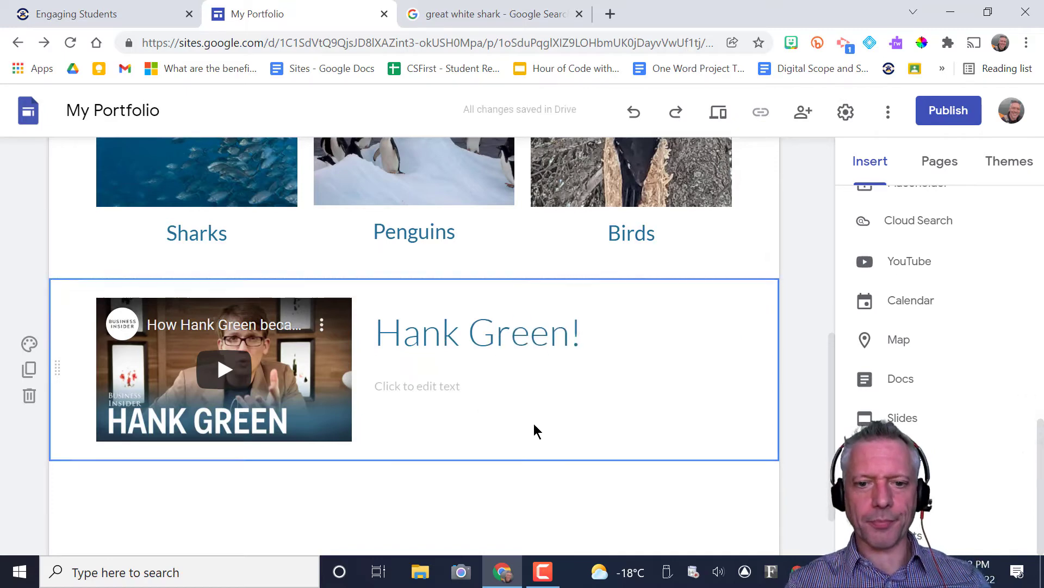
scroll(649, 364, "up", 5)
scroll(651, 365, "down", 5)
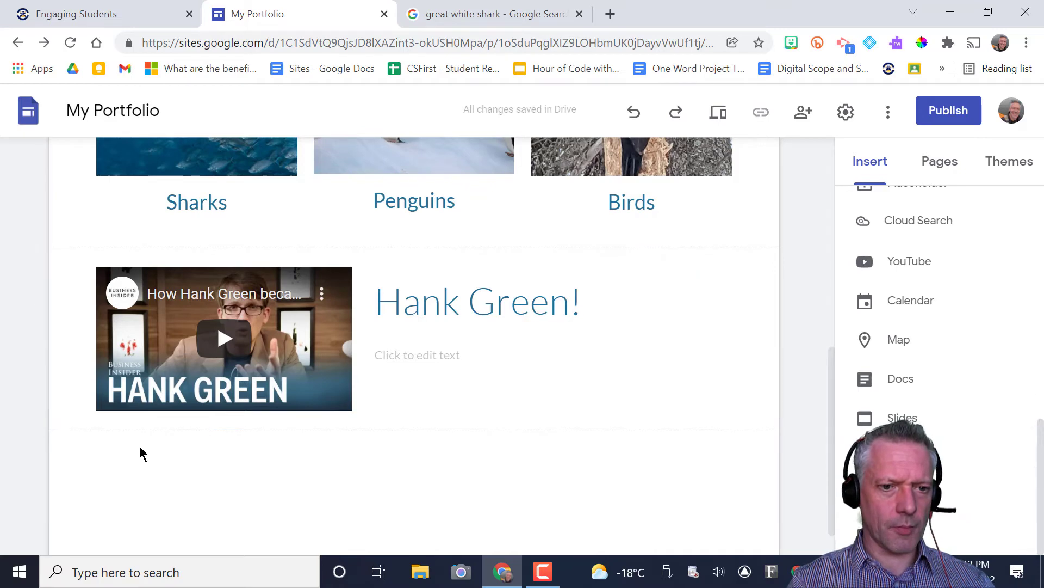
Add a dark blue Title section 'My Pages' and move it under the header
double_click(73, 446)
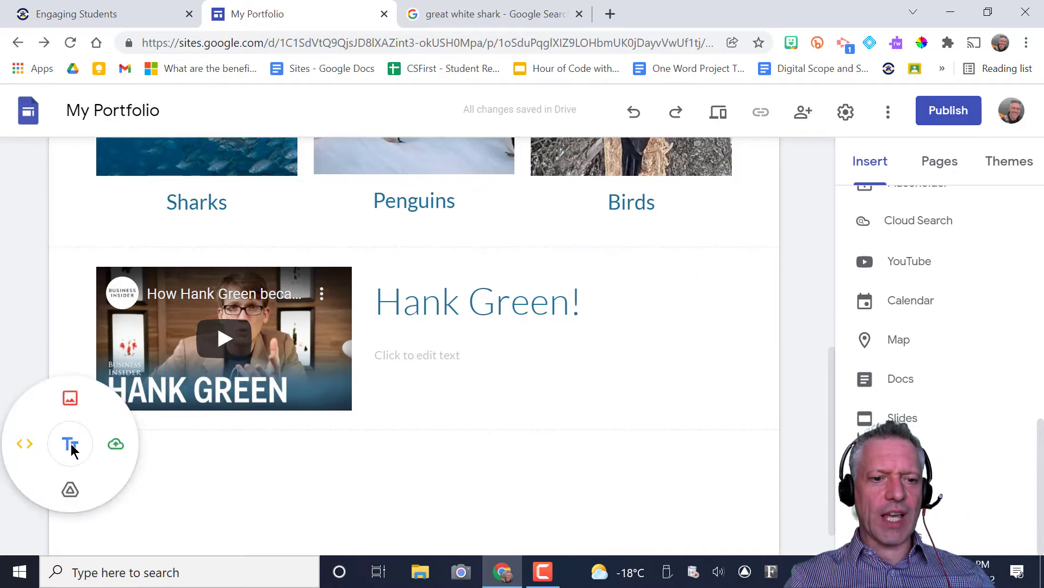
left_click(70, 444)
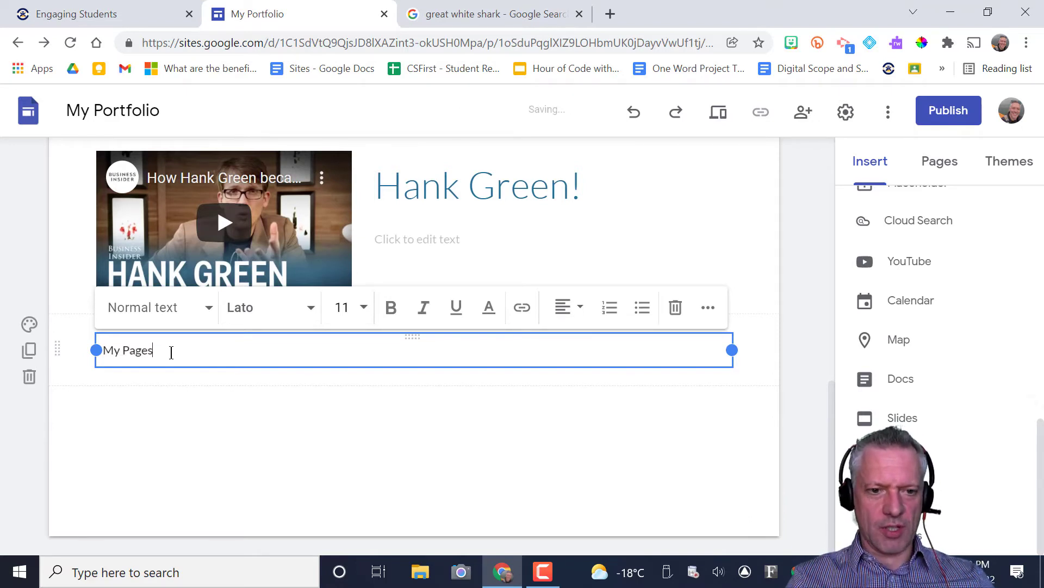
left_click(211, 310)
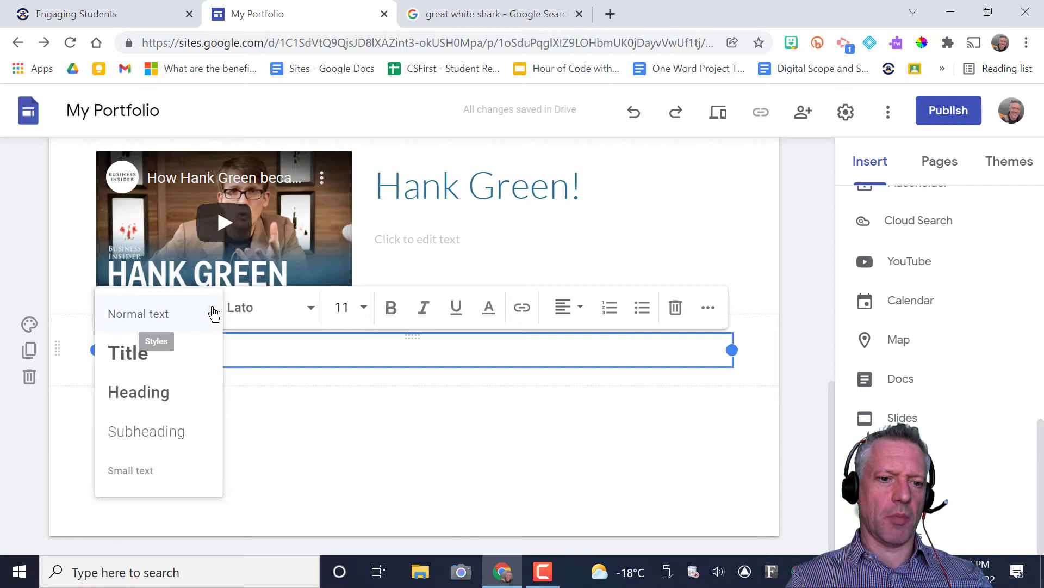
left_click(134, 362)
type("My Pages")
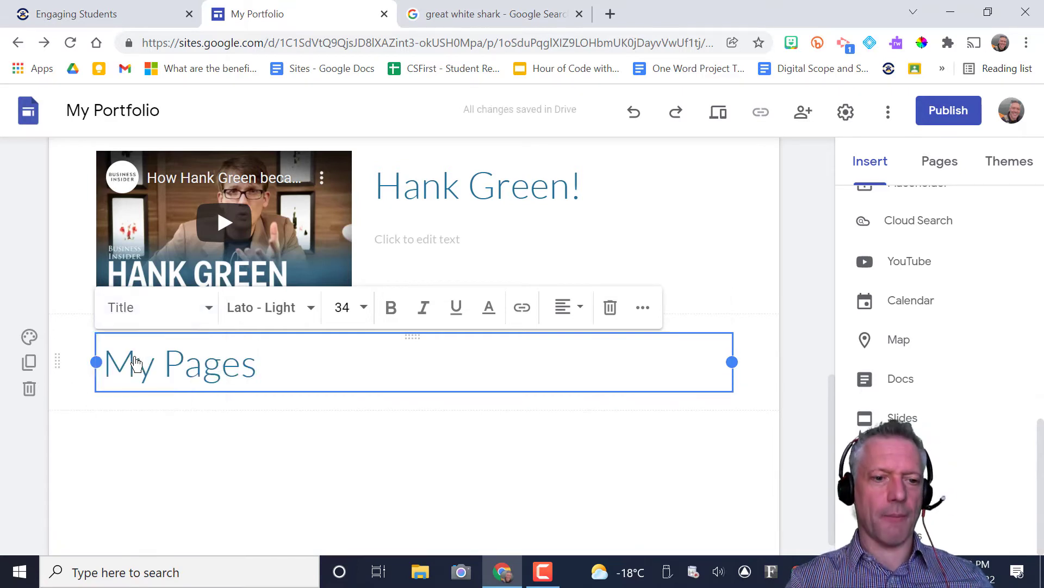
left_click(29, 337)
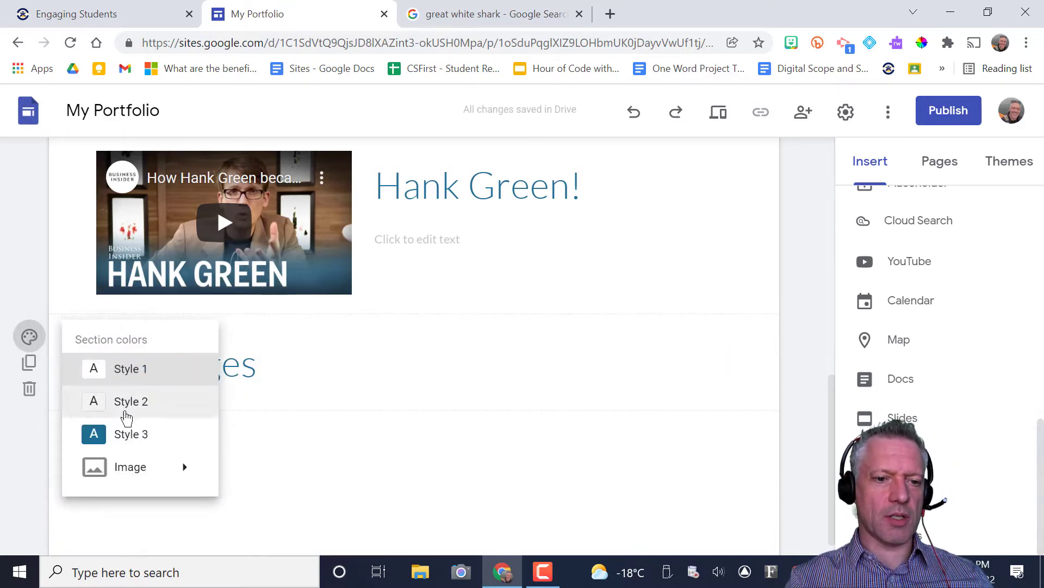
left_click(131, 444)
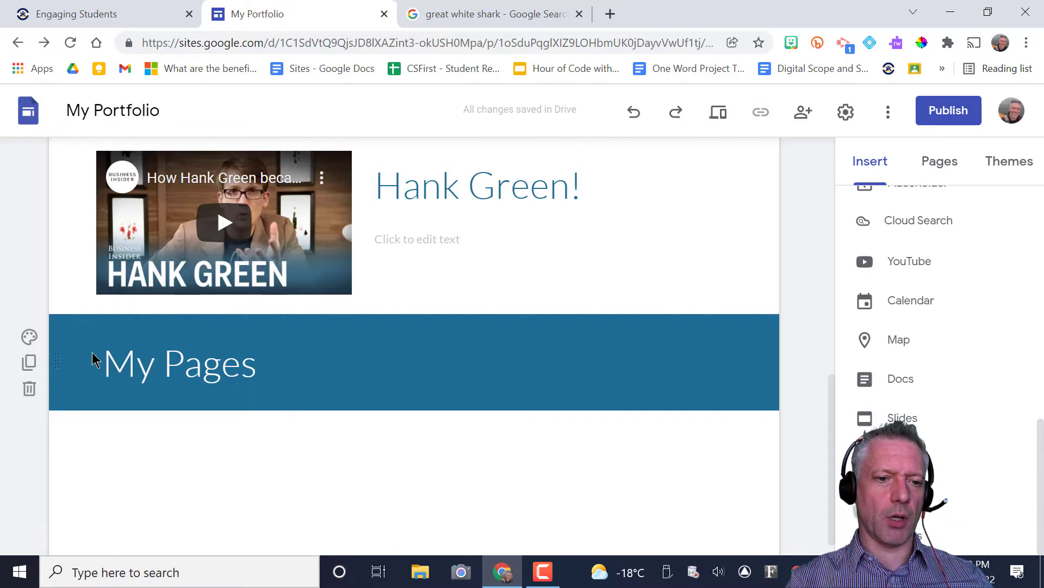
left_click_drag(58, 360, 58, 414)
Duplicate the My Pages section above the Hank Green video and retitle it 'My Influences'
scroll(243, 430, "down", 4)
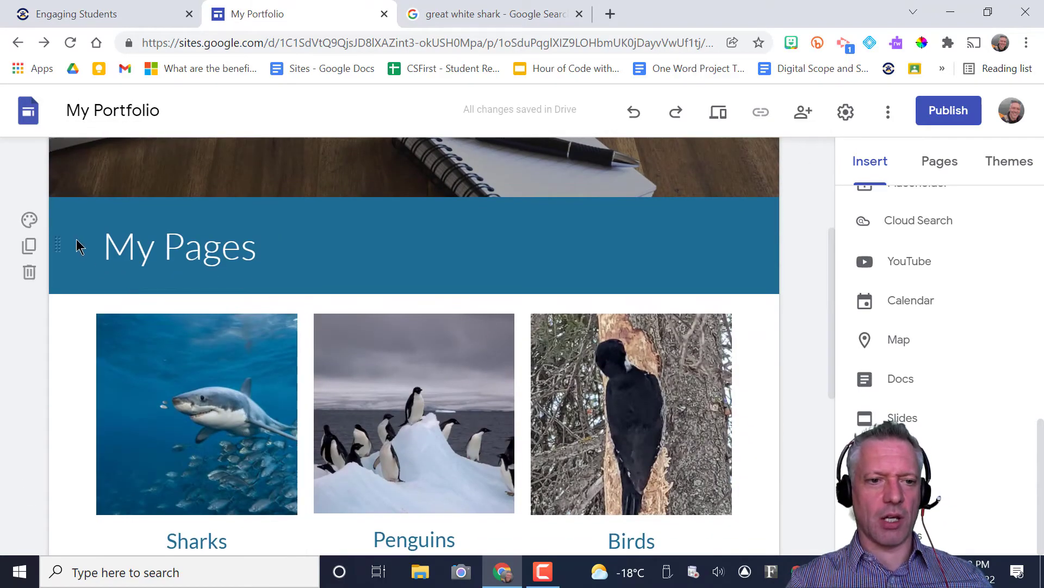
left_click(29, 245)
left_click_drag(61, 250, 67, 227)
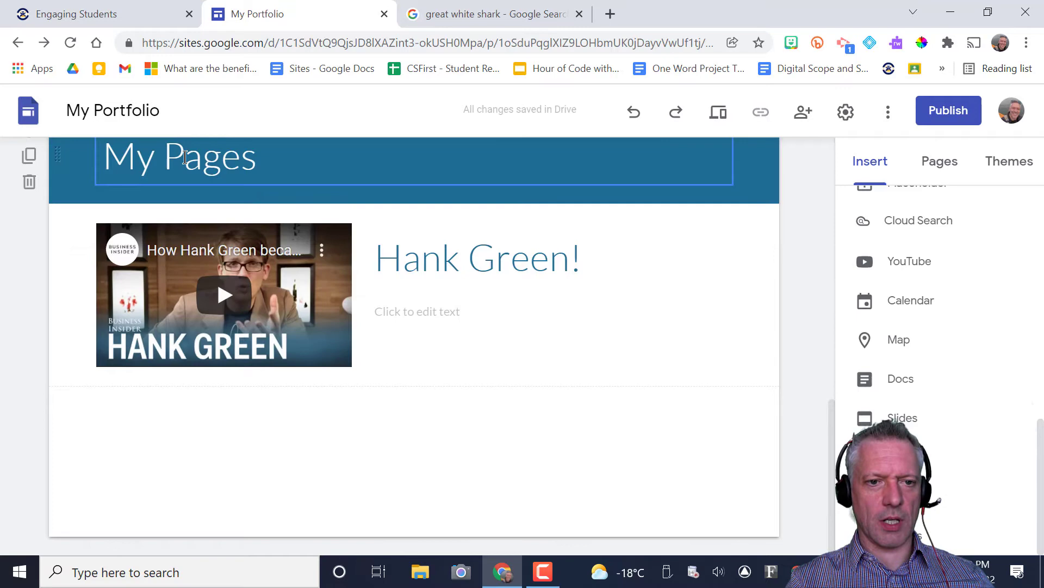
left_click(185, 158)
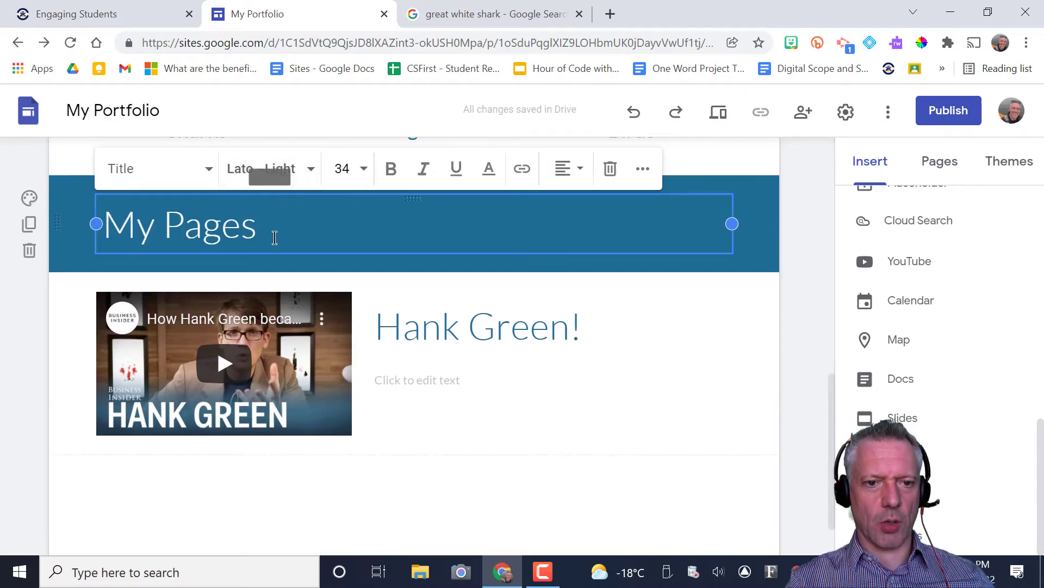
left_click_drag(272, 234, 158, 224)
key("BackSpace")
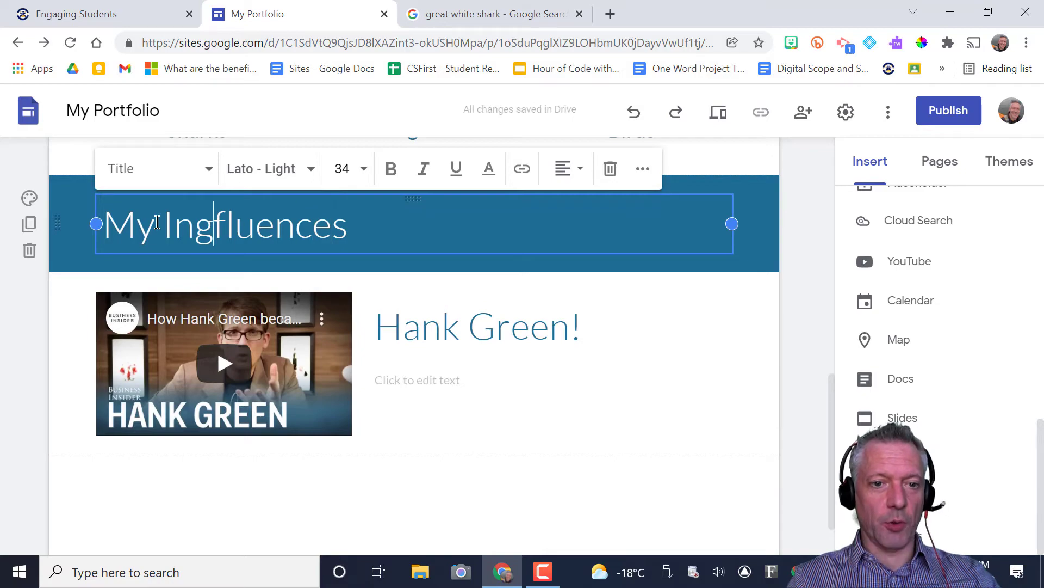
key("BackSpace")
left_click(632, 431)
scroll(633, 429, "up", 5)
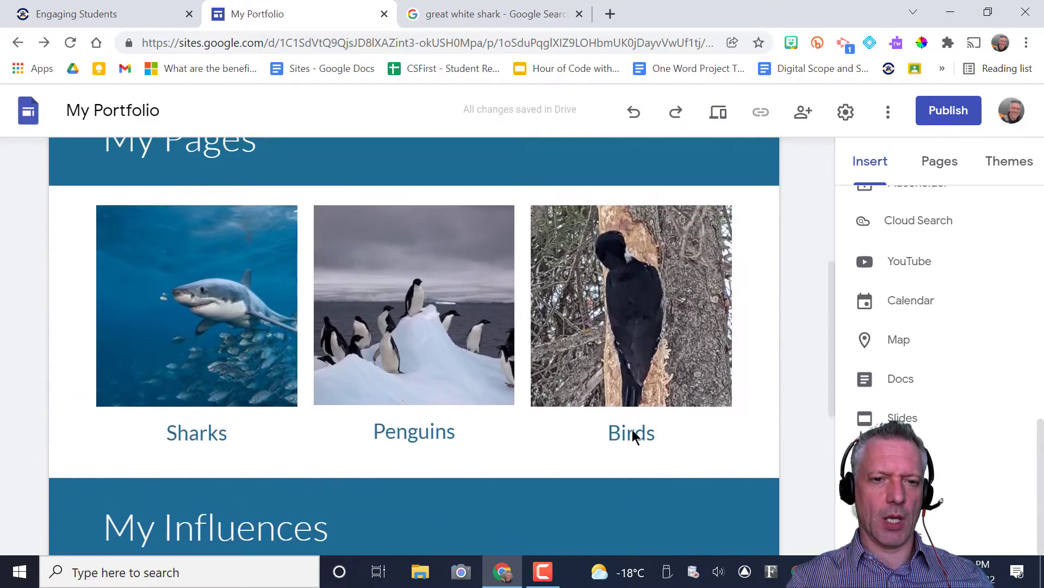
scroll(633, 433, "up", 4)
scroll(633, 434, "down", 3)
scroll(632, 433, "down", 1)
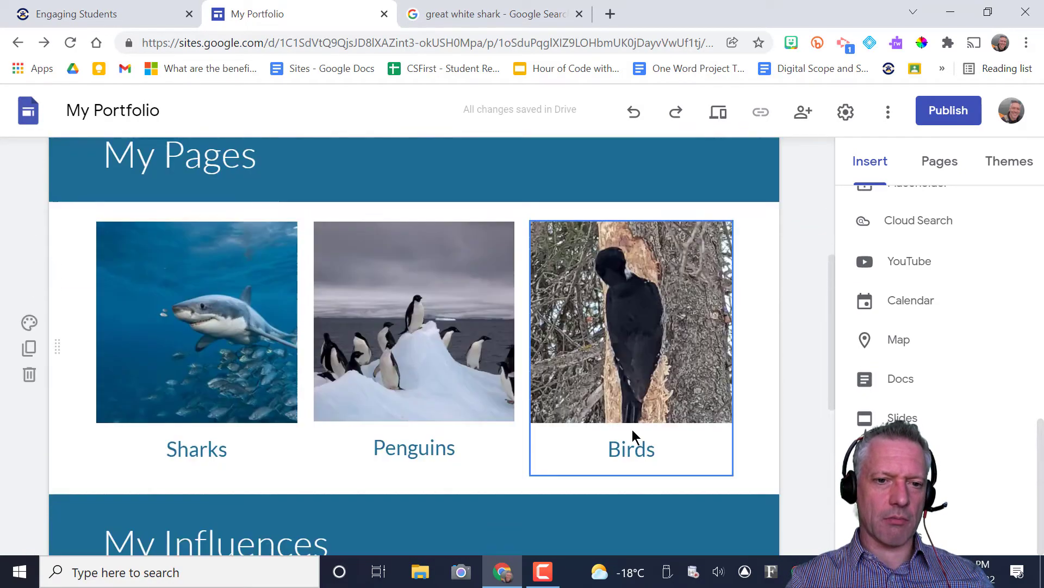
scroll(373, 310, "up", 3)
left_click(268, 304)
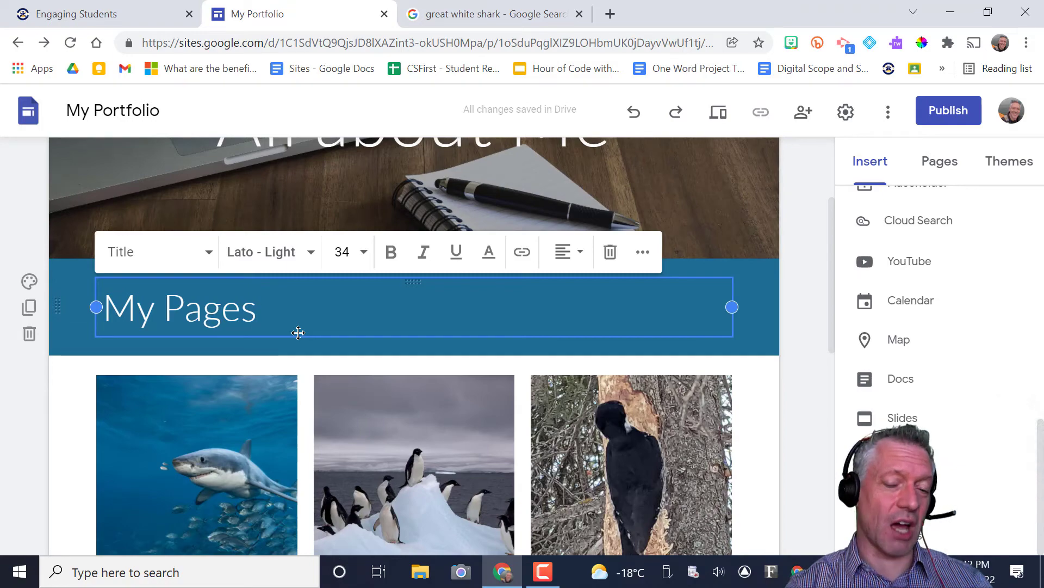
left_click(47, 426)
scroll(65, 433, "down", 5)
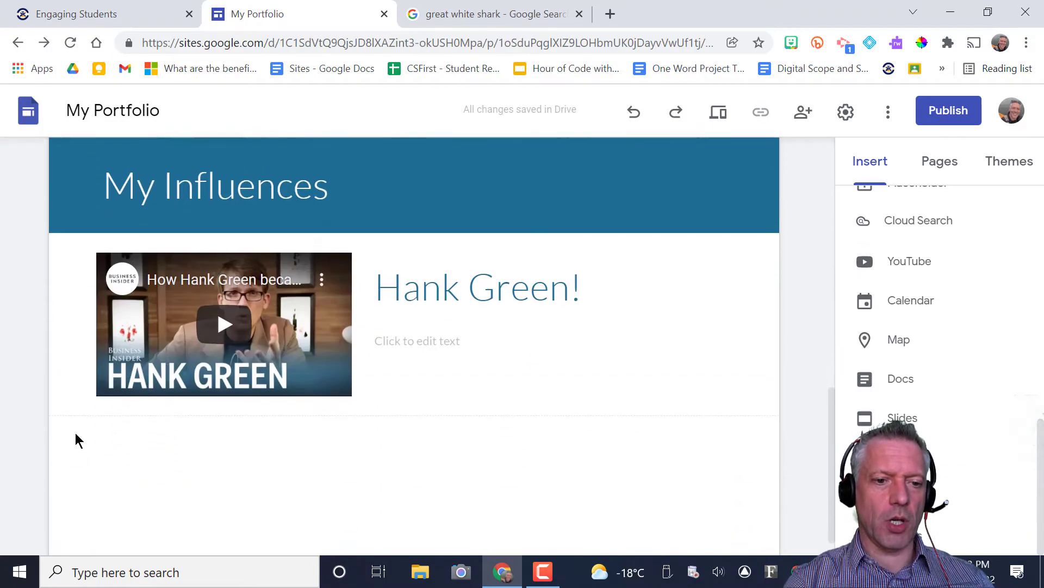
Add a light grey Title section reading 'Section header' below the video
double_click(125, 433)
left_click(127, 440)
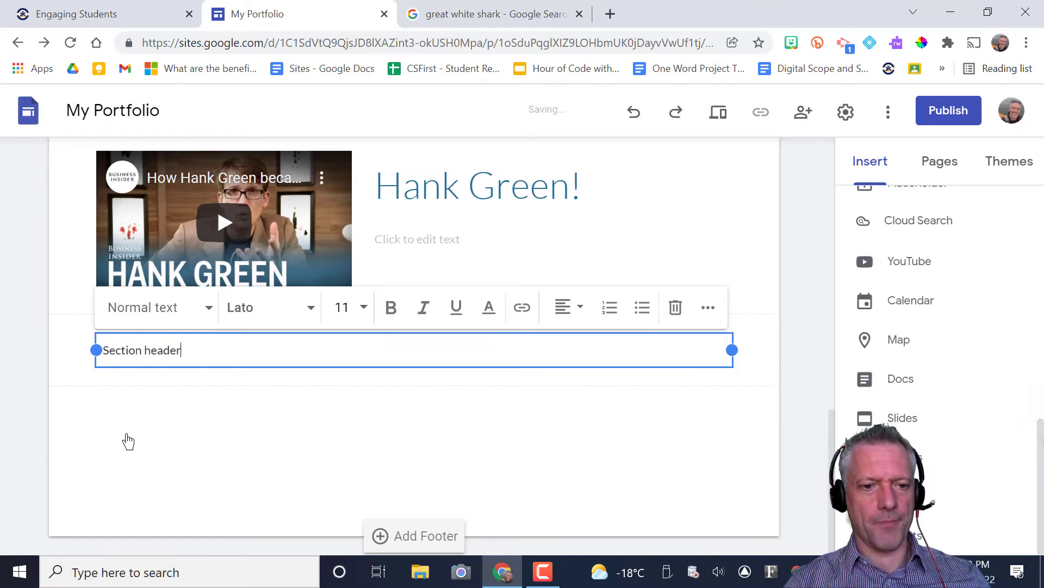
type("Section header")
left_click(195, 310)
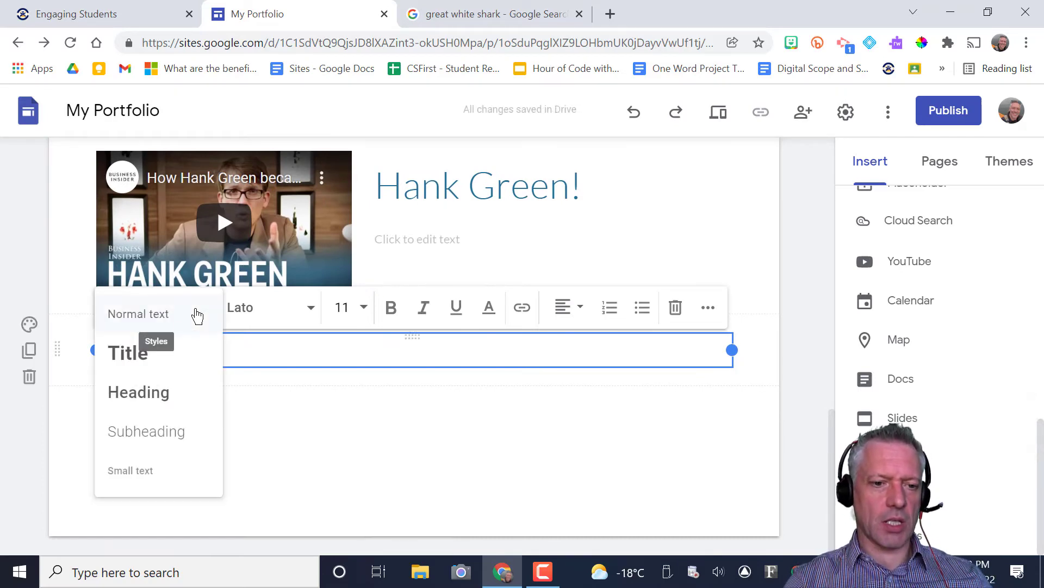
left_click(150, 370)
left_click(177, 424)
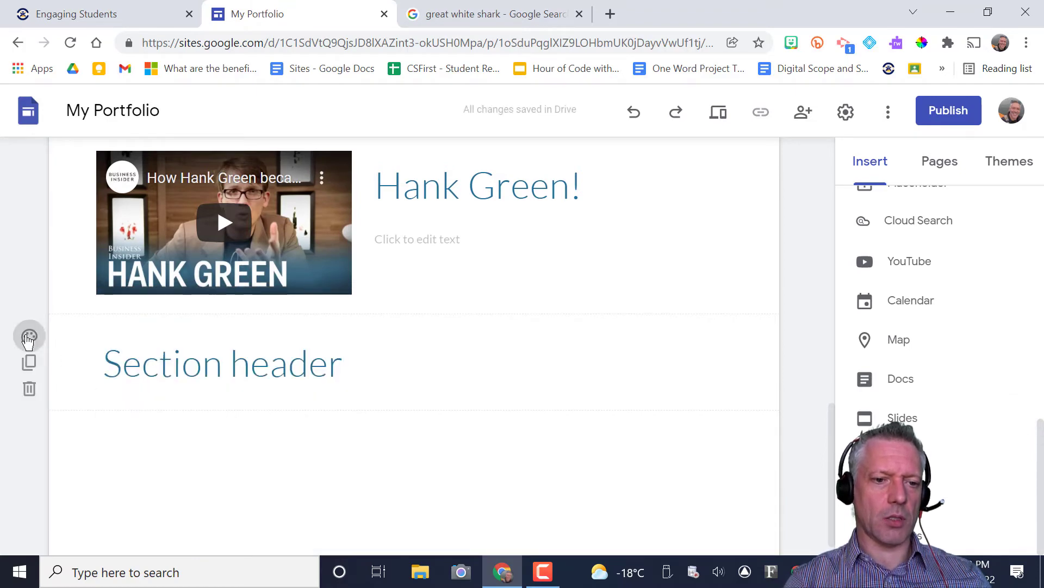
left_click(29, 336)
left_click(131, 412)
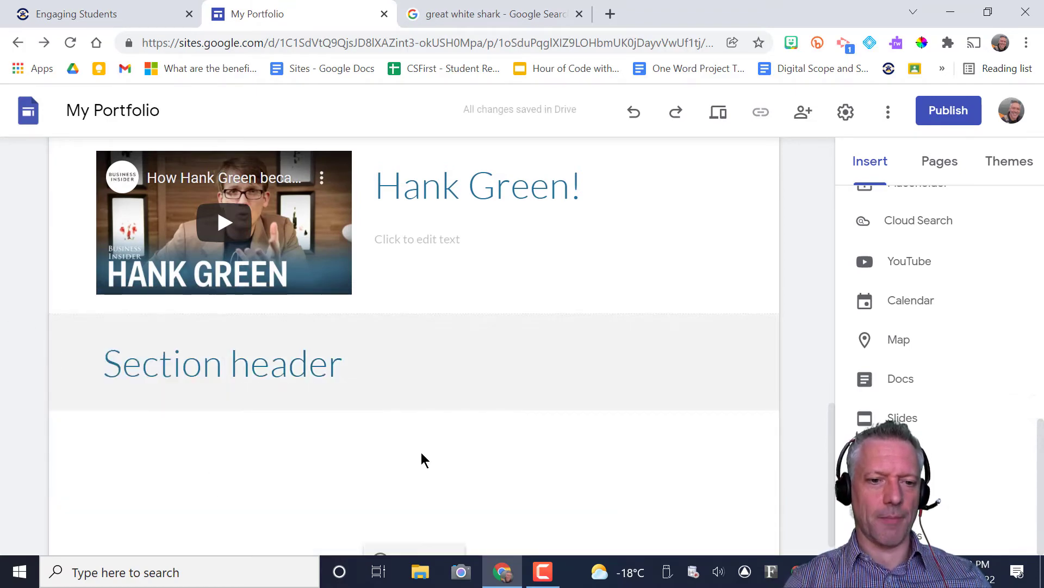
left_click_drag(56, 359, 86, 355)
Set the top-left grey diagonal gallery image as the section's background
left_click(29, 312)
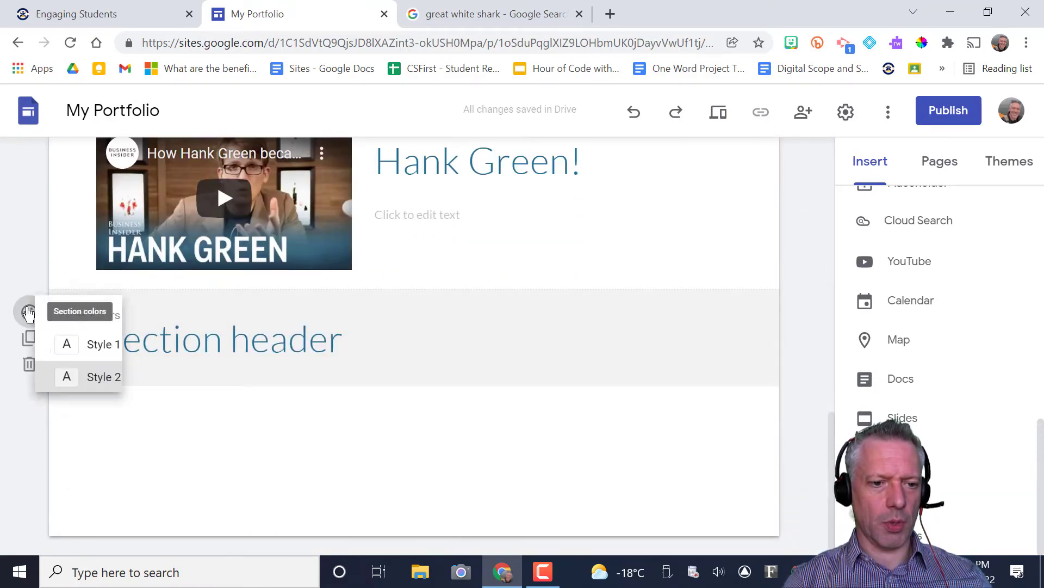
mouse_move(145, 456)
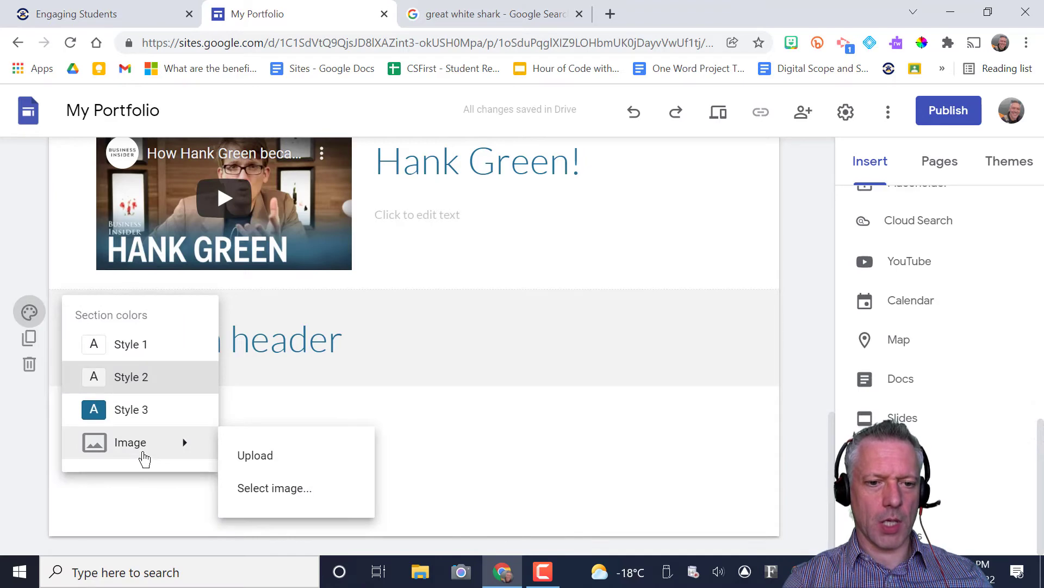
left_click(303, 484)
left_click(305, 261)
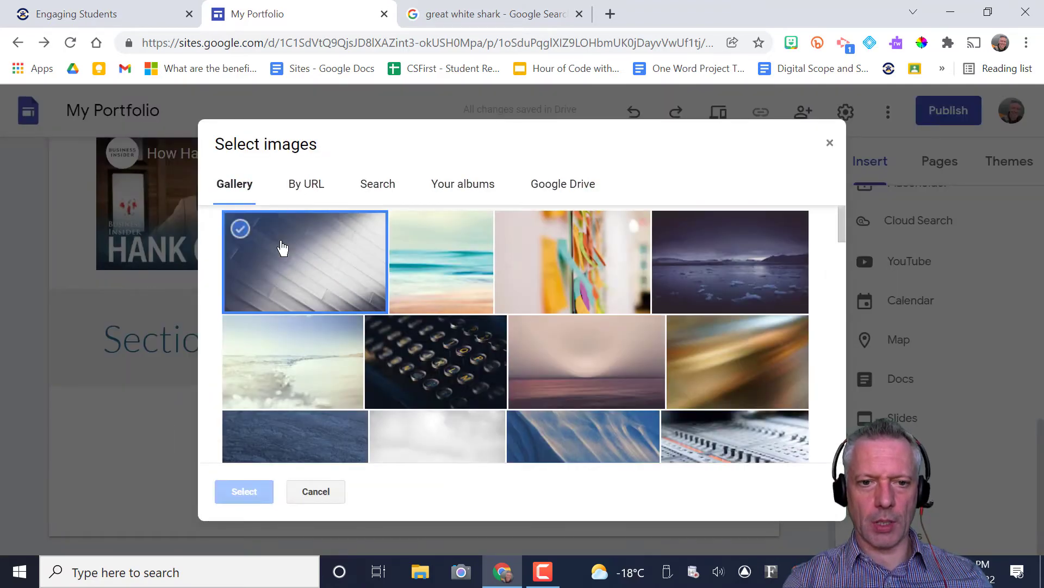
left_click(244, 491)
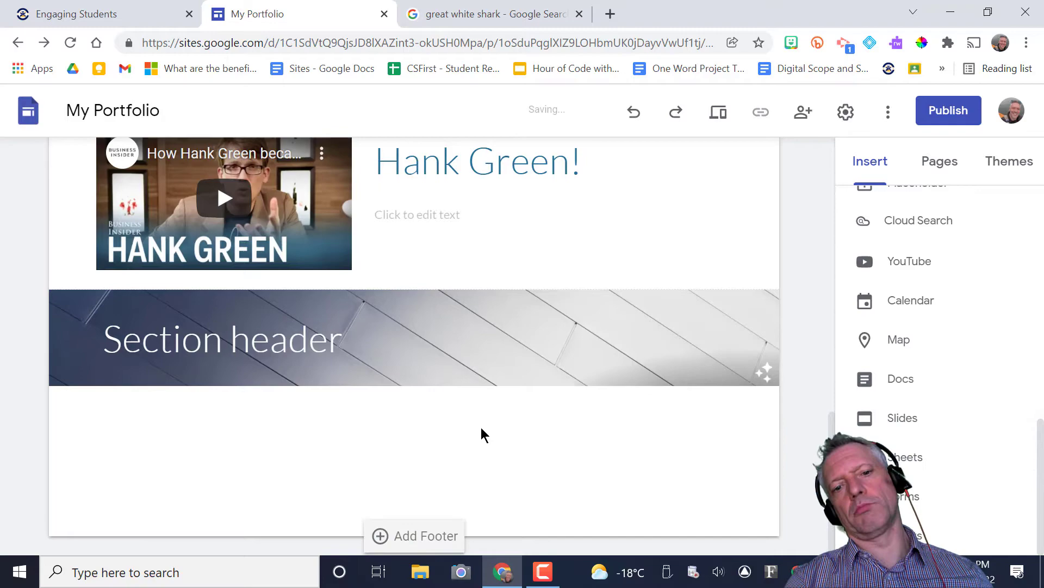
scroll(481, 434, "up", 10)
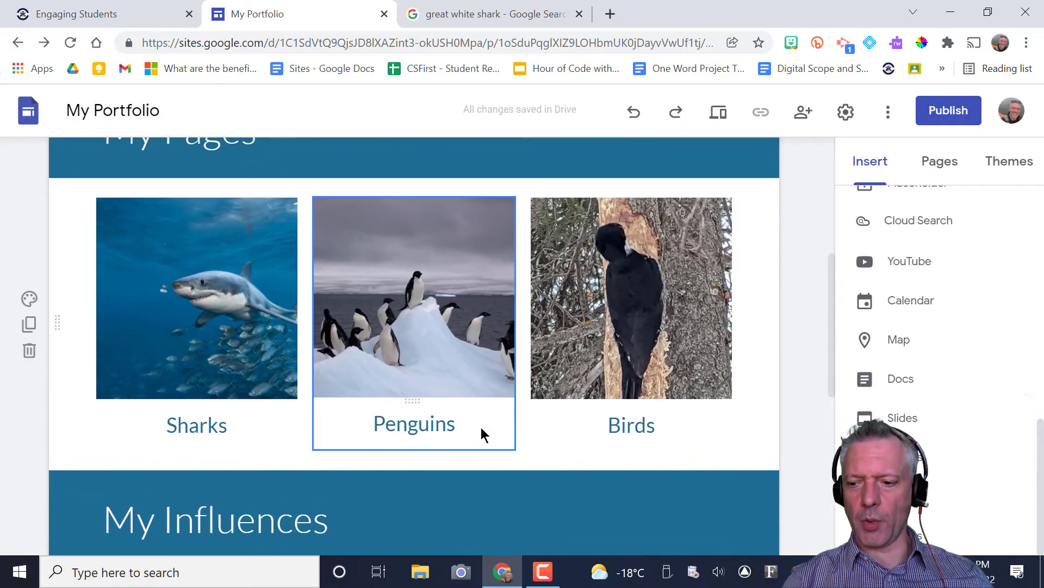
scroll(598, 381, "up", 2)
scroll(466, 378, "down", 5)
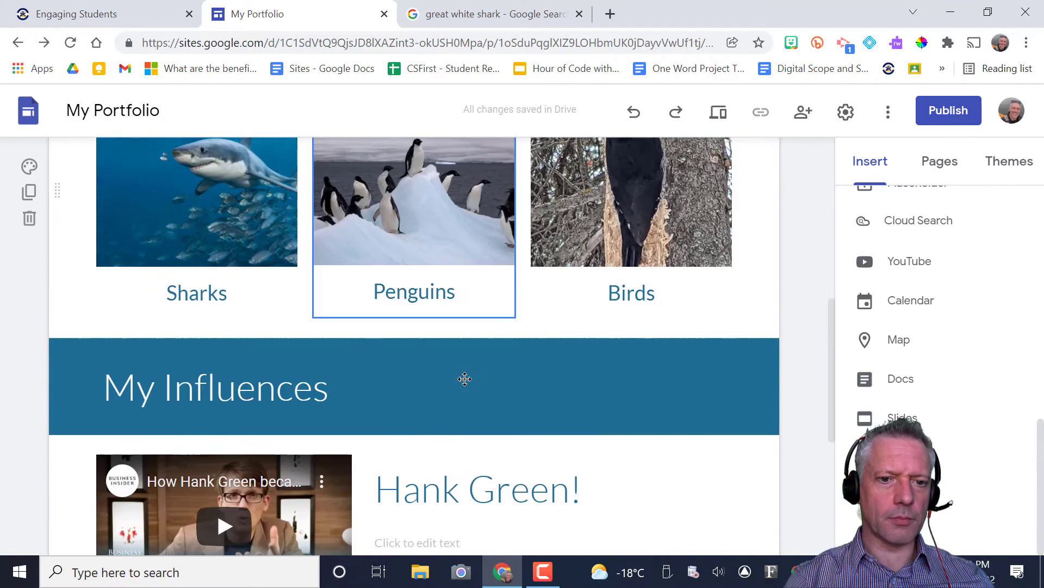
scroll(156, 346, "down", 2)
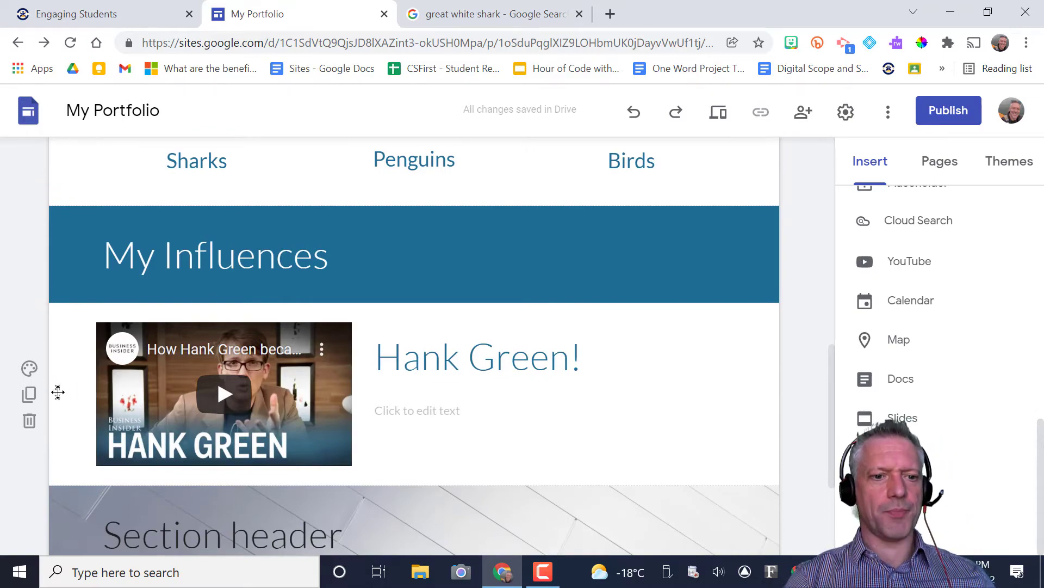
left_click_drag(58, 392, 59, 231)
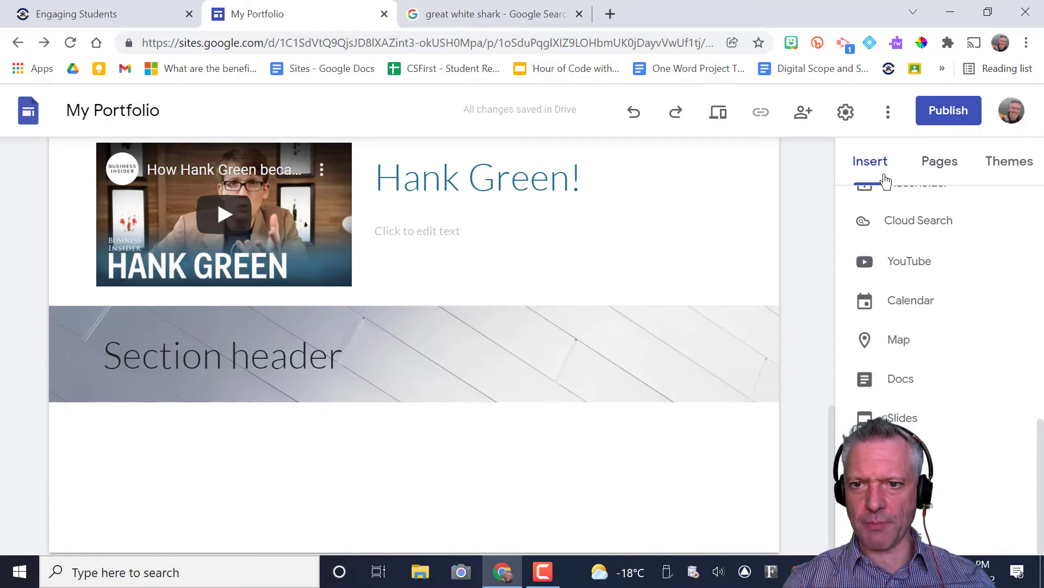
scroll(958, 273, "up", 5)
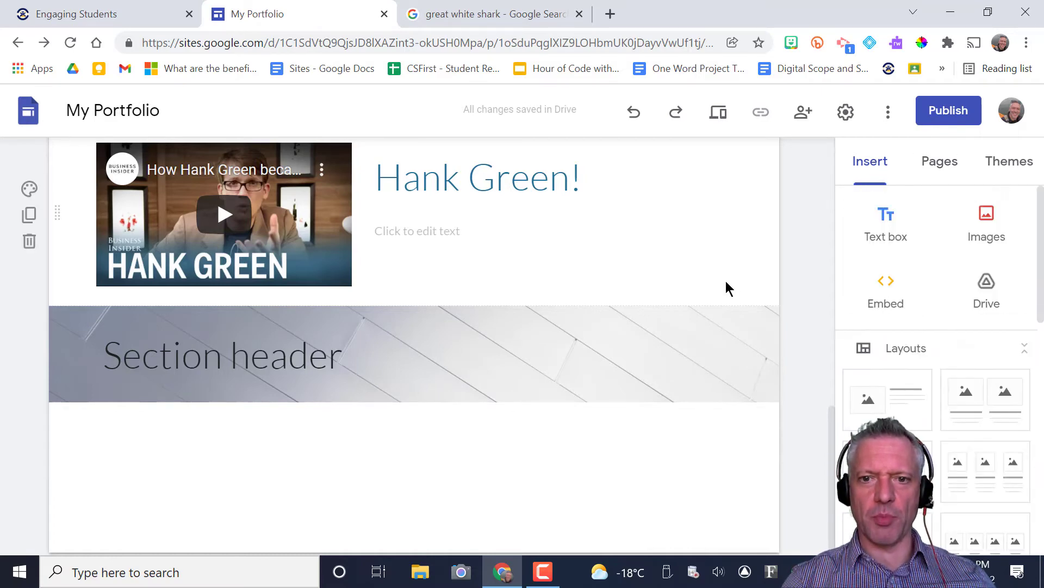
scroll(727, 279, "up", 10)
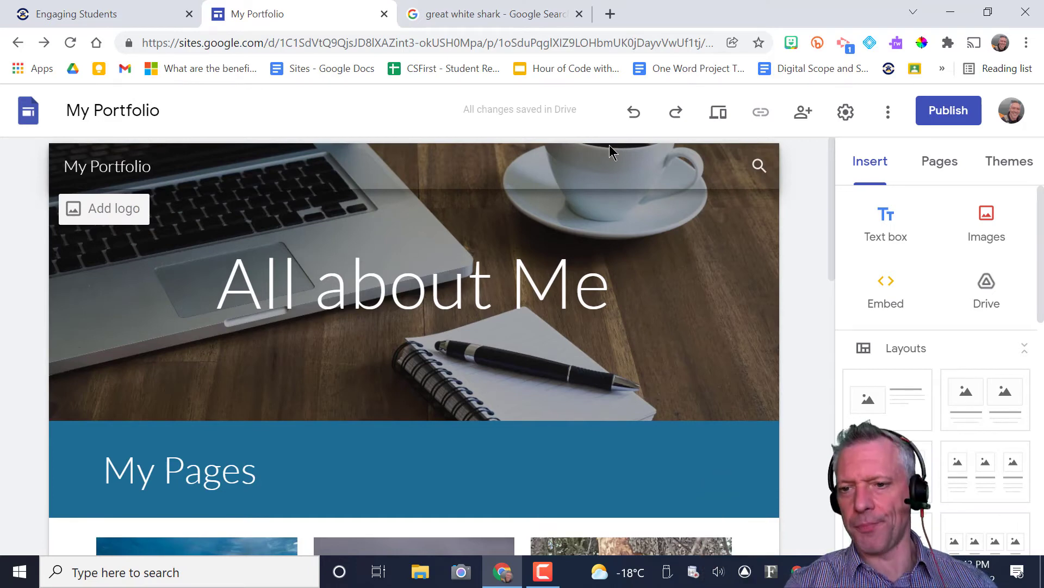
Create new pages named Shark, Penguins and Bids from the Pages panel
left_click(944, 162)
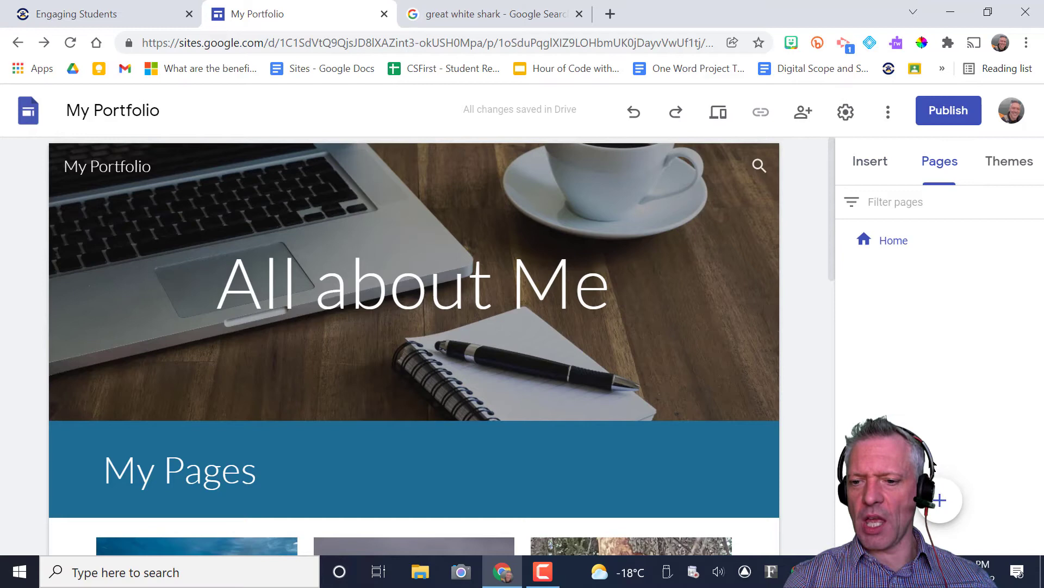
mouse_move(935, 504)
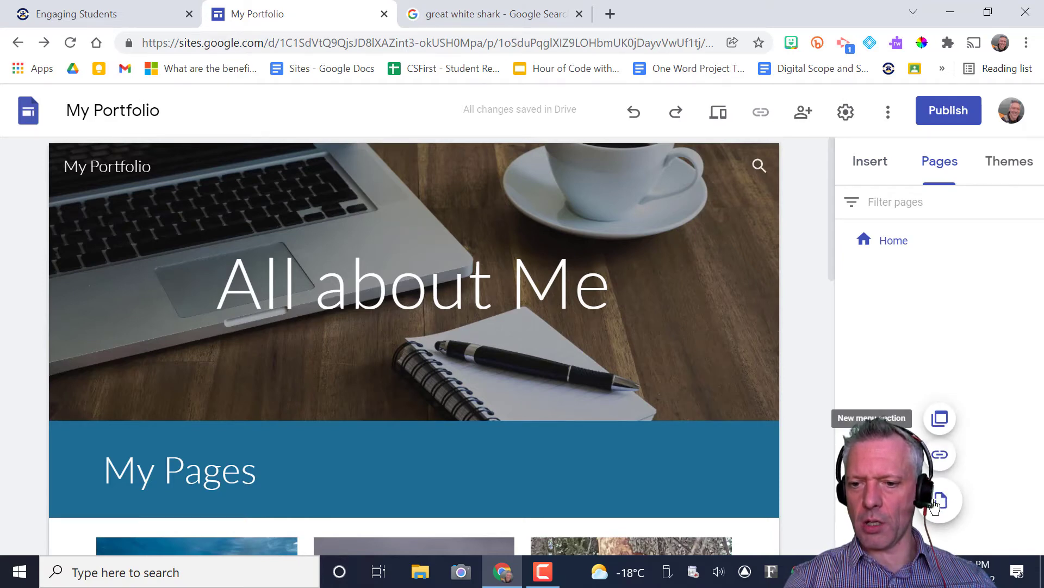
left_click(931, 509)
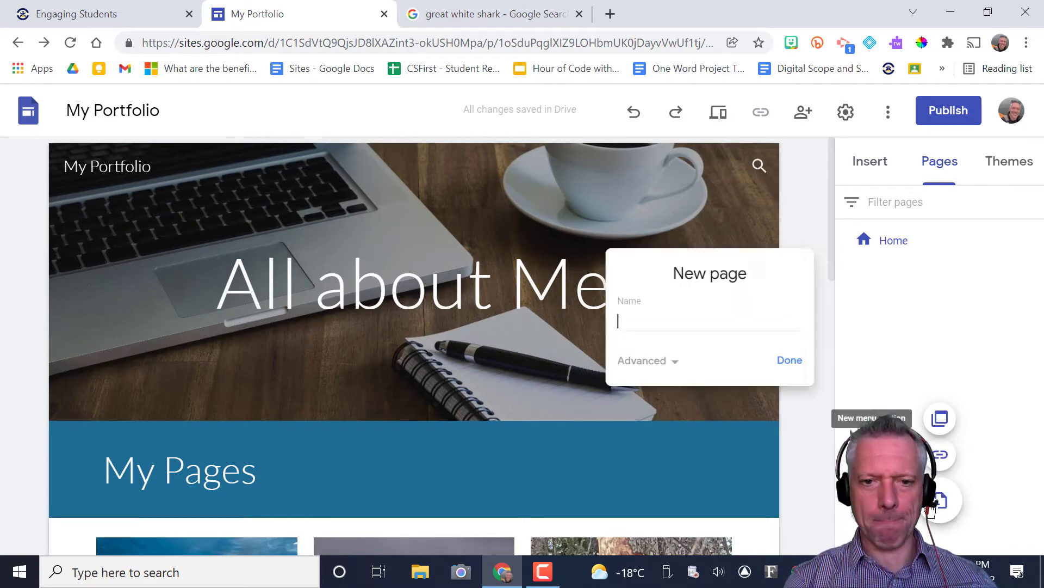
type("Shark")
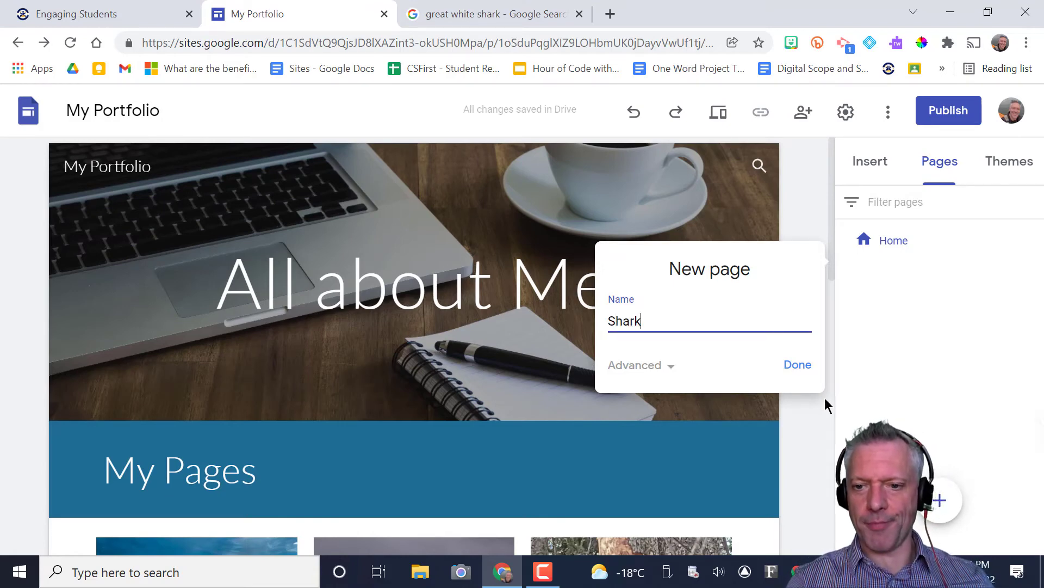
left_click(798, 364)
mouse_move(706, 256)
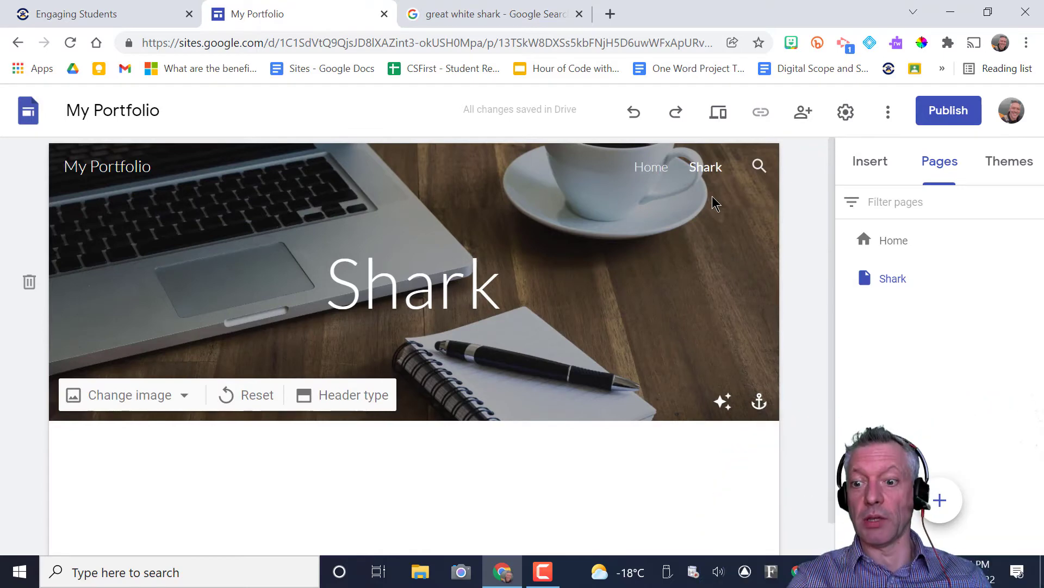
left_click(941, 519)
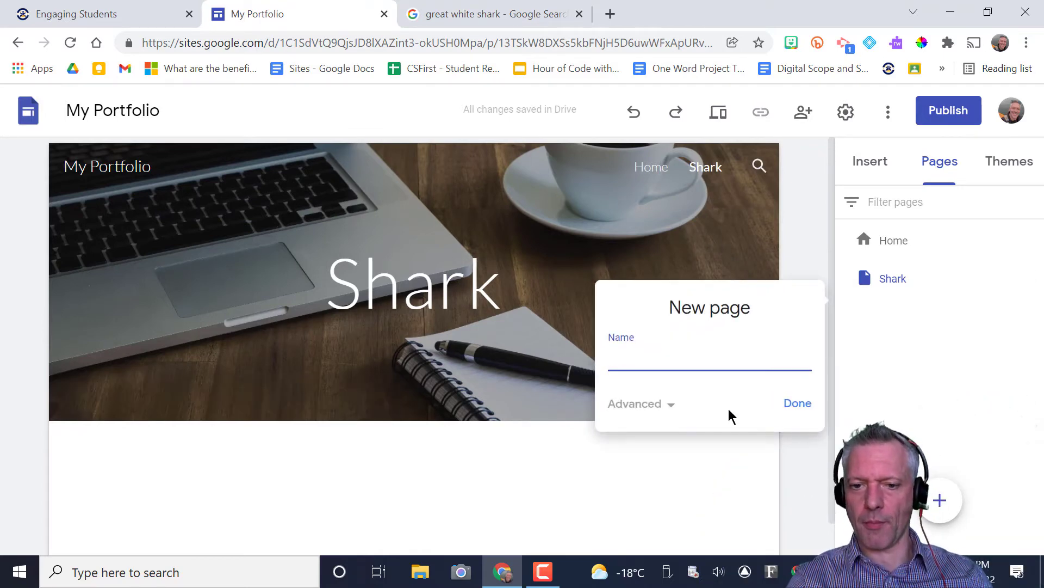
type("Penguins")
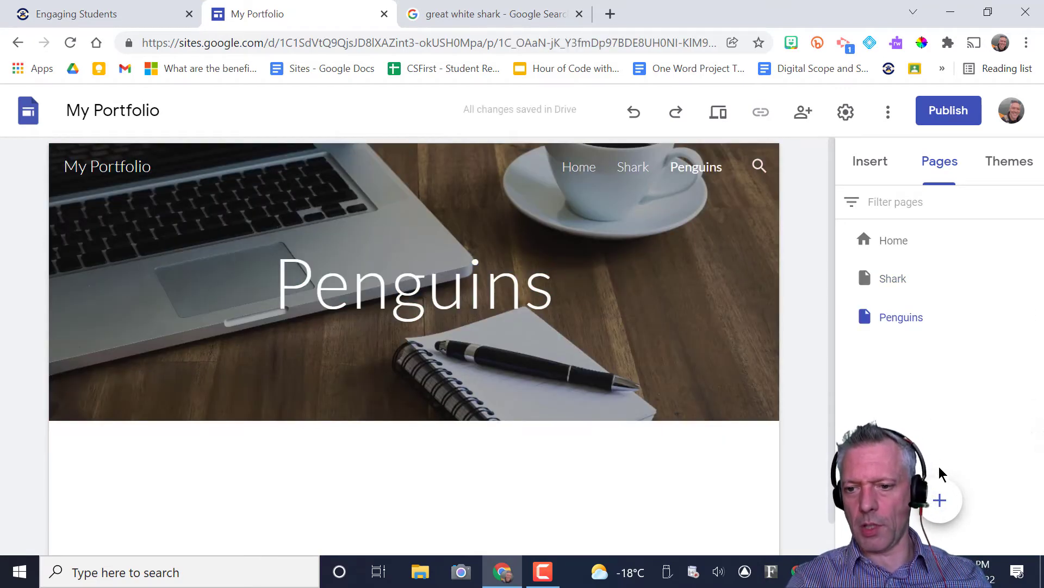
left_click(940, 506)
type("Bids")
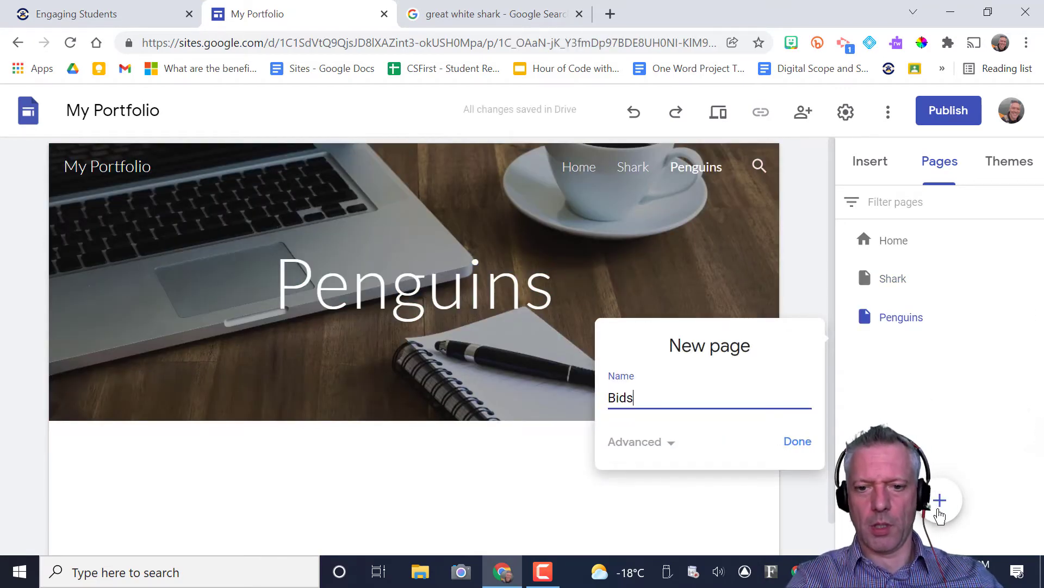
key("Return")
Rename the Bids page to Birds through its Properties
mouse_move(923, 474)
mouse_move(888, 364)
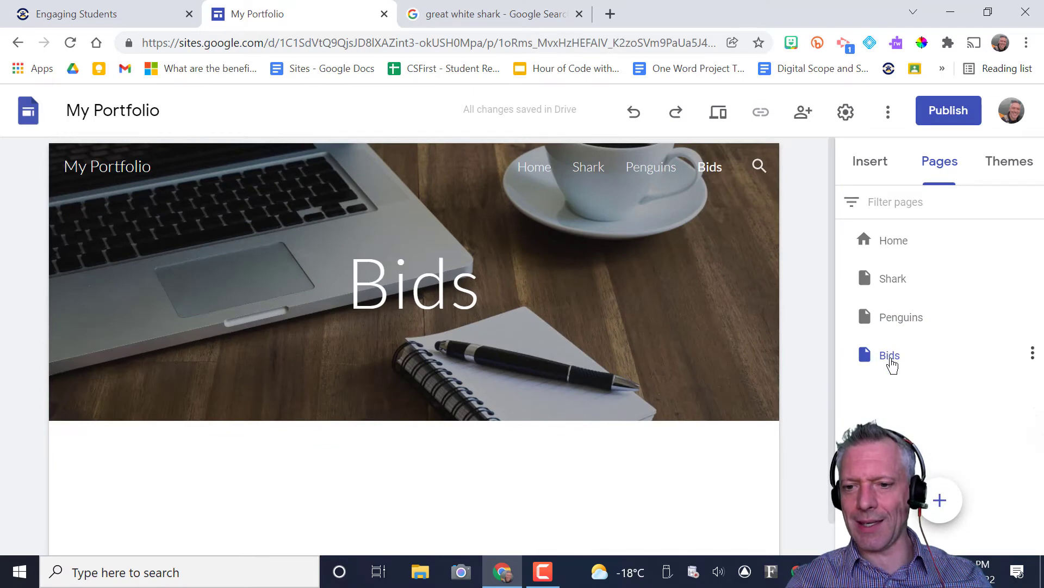
left_click(1033, 357)
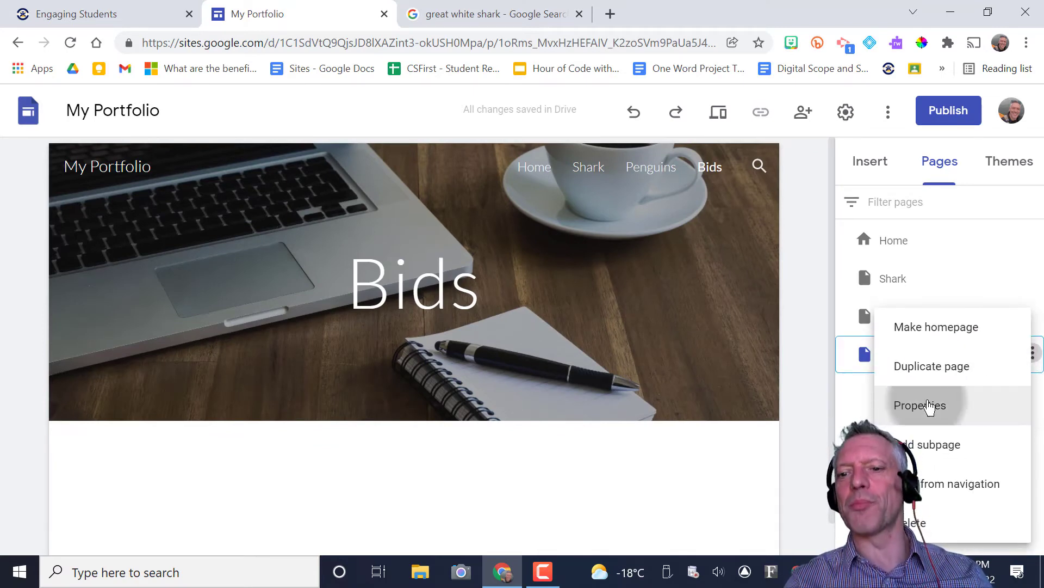
left_click(924, 407)
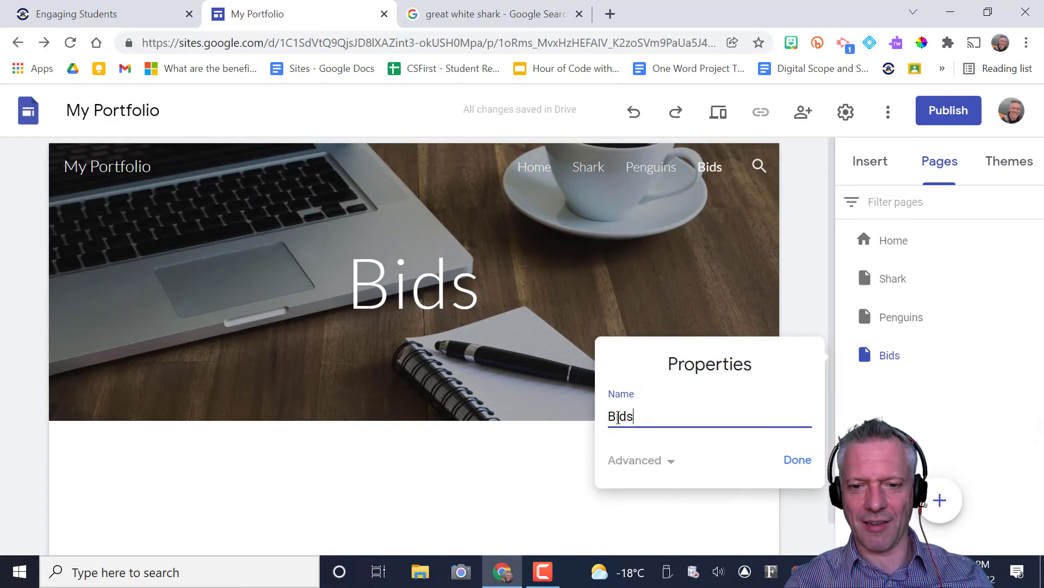
type("r")
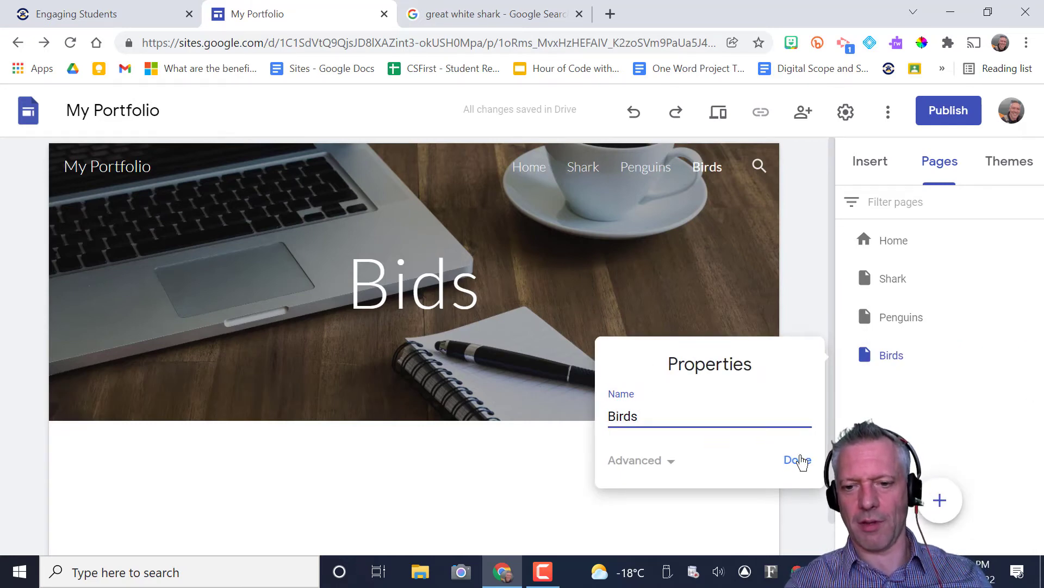
left_click(798, 460)
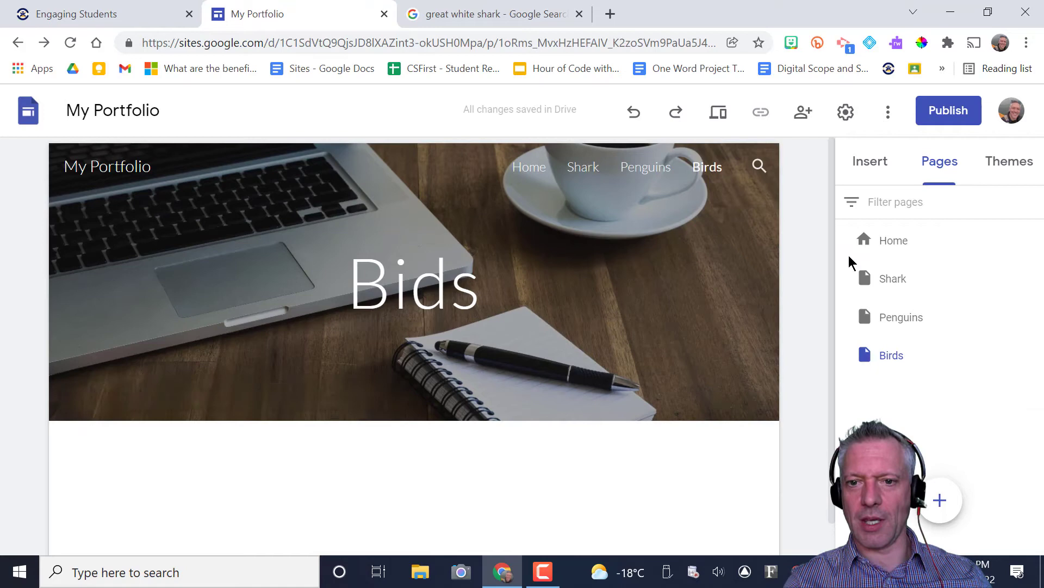
Correct the page's header title so it reads Birds
left_click(411, 288)
type("re")
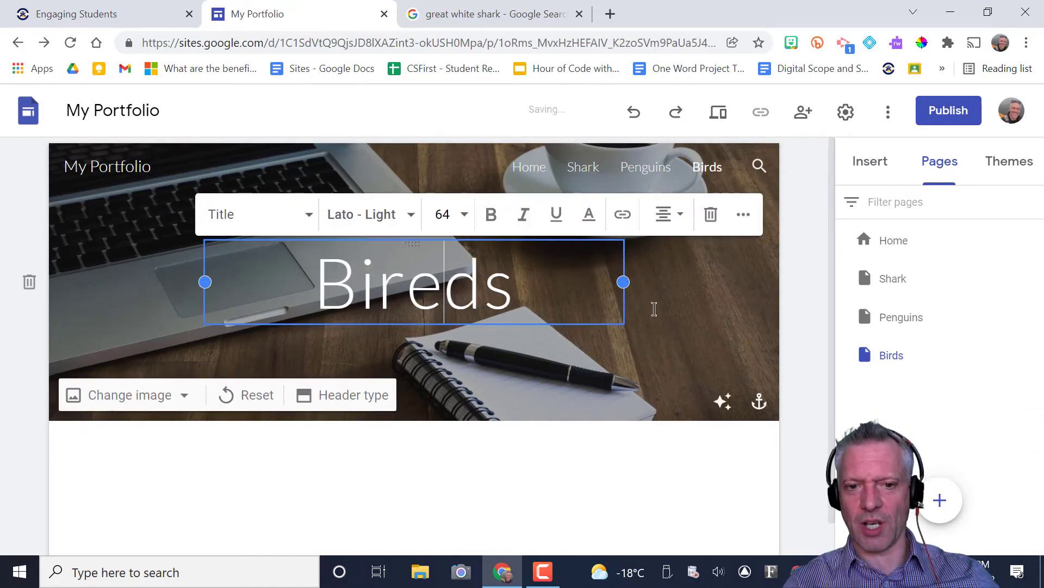
key("BackSpace")
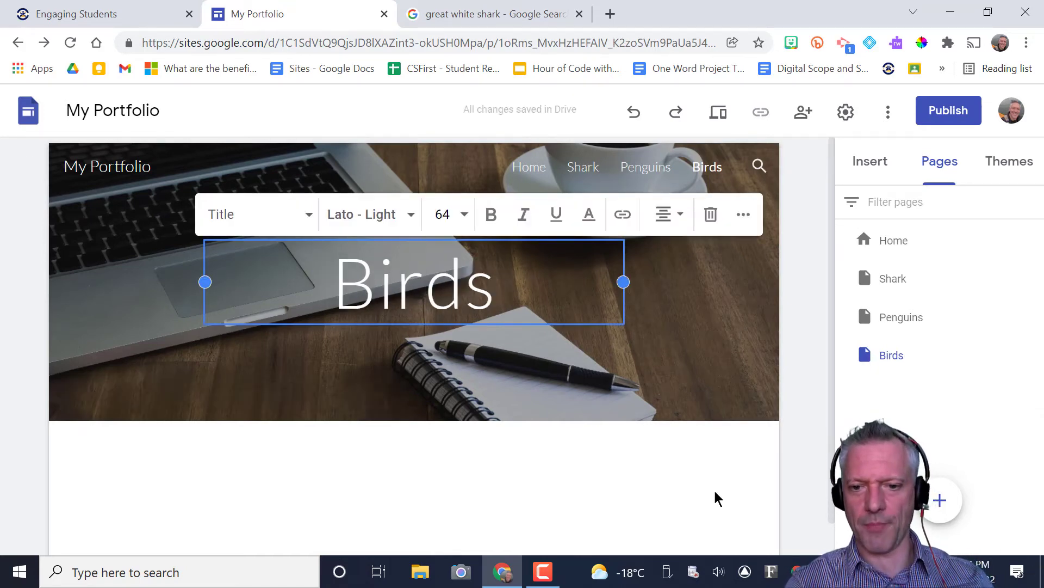
left_click(698, 486)
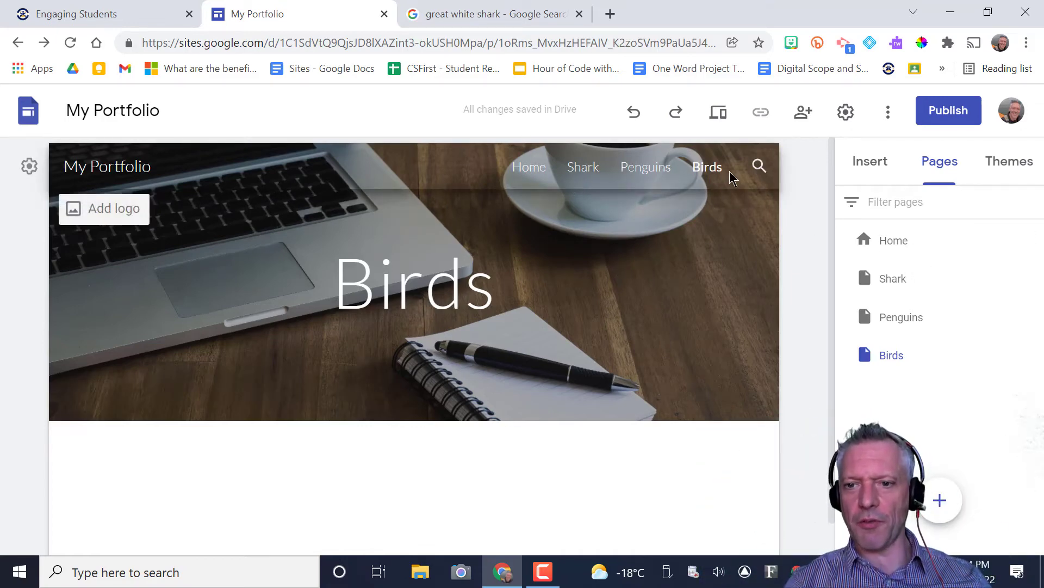
Nest the Shark, Penguins and Birds pages under Home
left_click_drag(883, 268, 894, 240)
left_click_drag(866, 318, 918, 240)
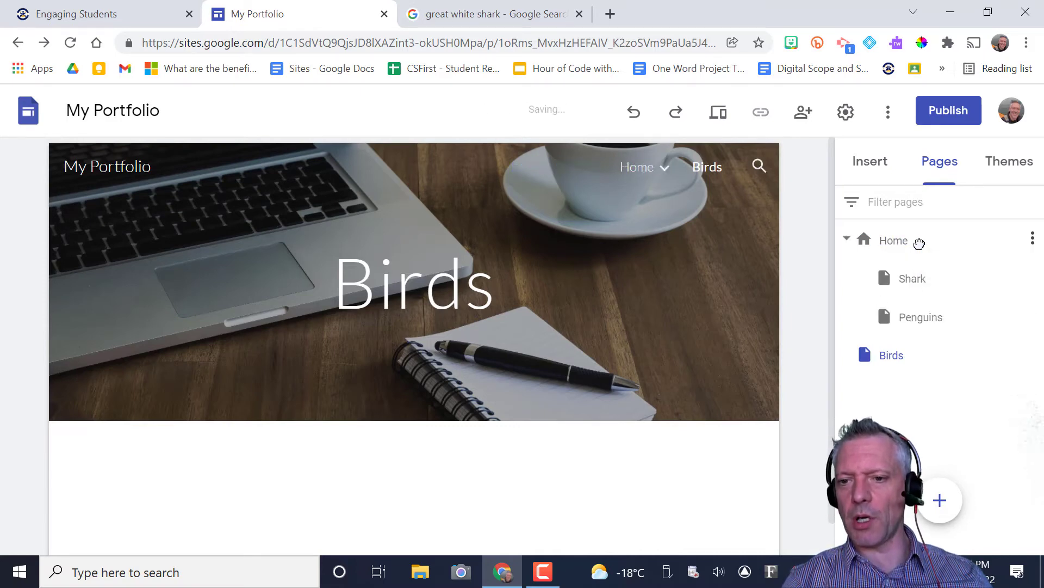
left_click_drag(886, 354, 904, 246)
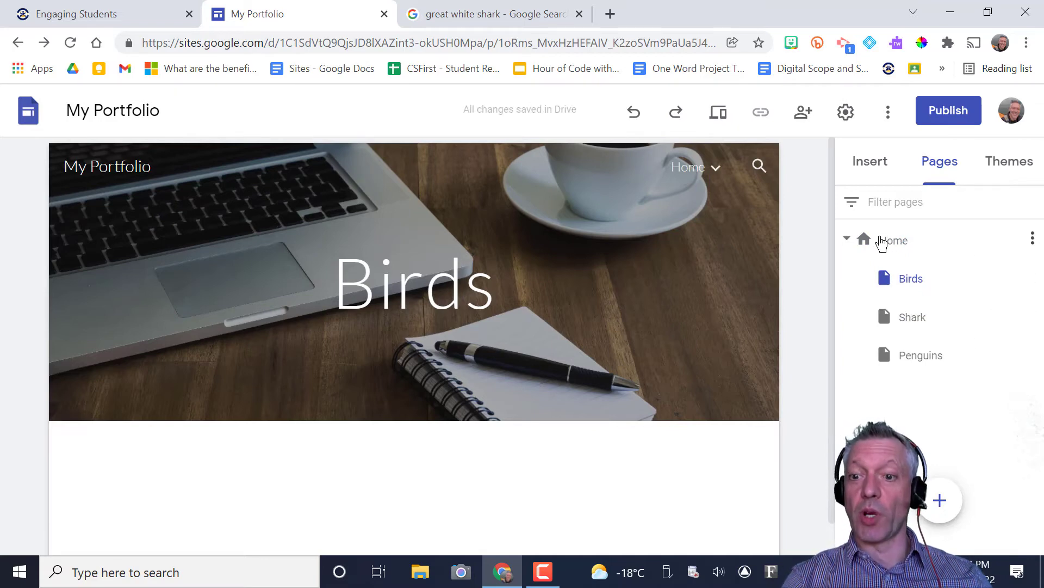
Add a subpage named 'Subpage' under Home
left_click(1033, 240)
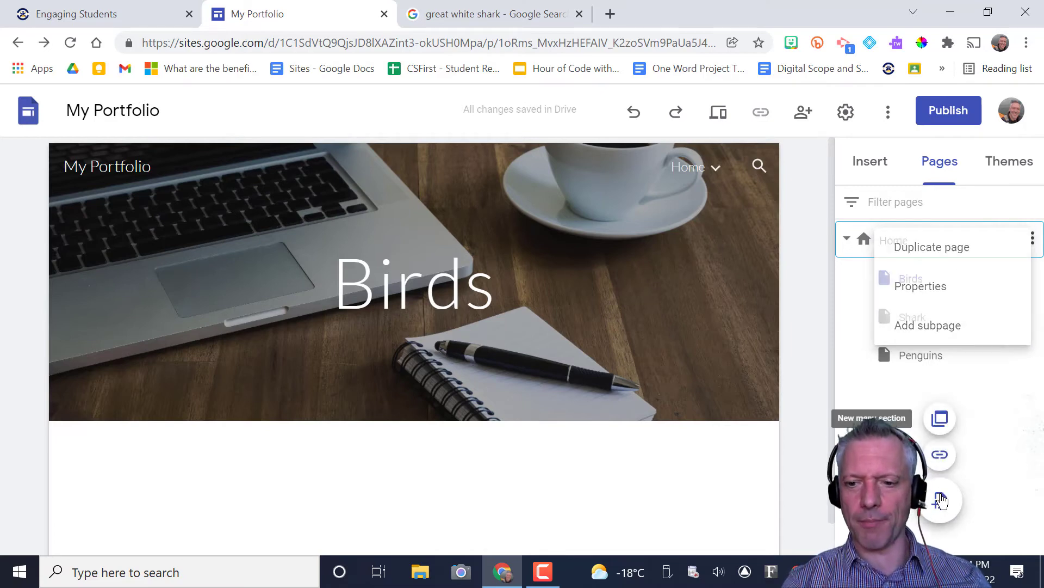
left_click(941, 500)
left_click(1026, 237)
left_click(1033, 240)
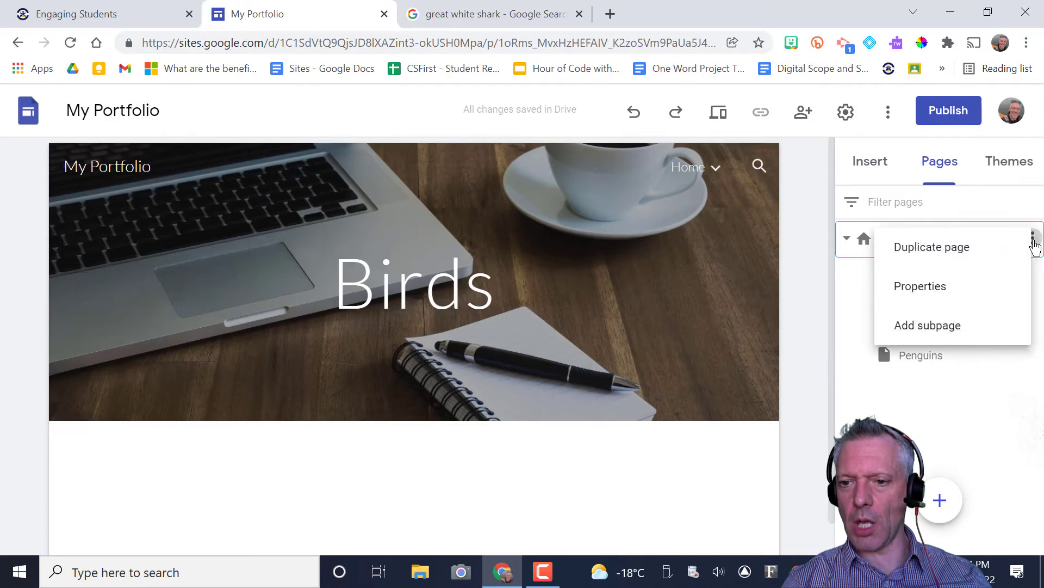
left_click(940, 325)
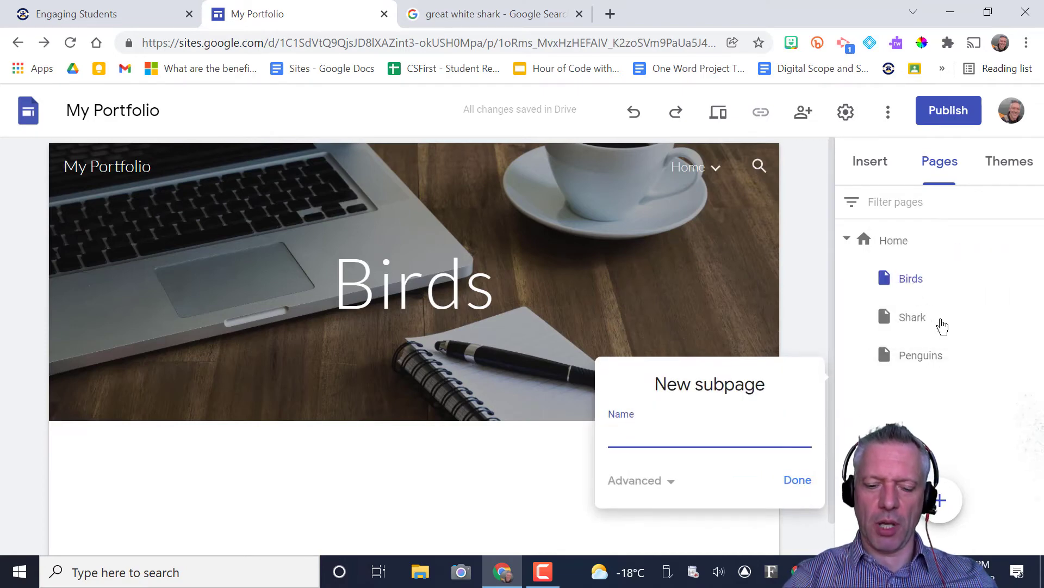
type("Subpage")
key("Return")
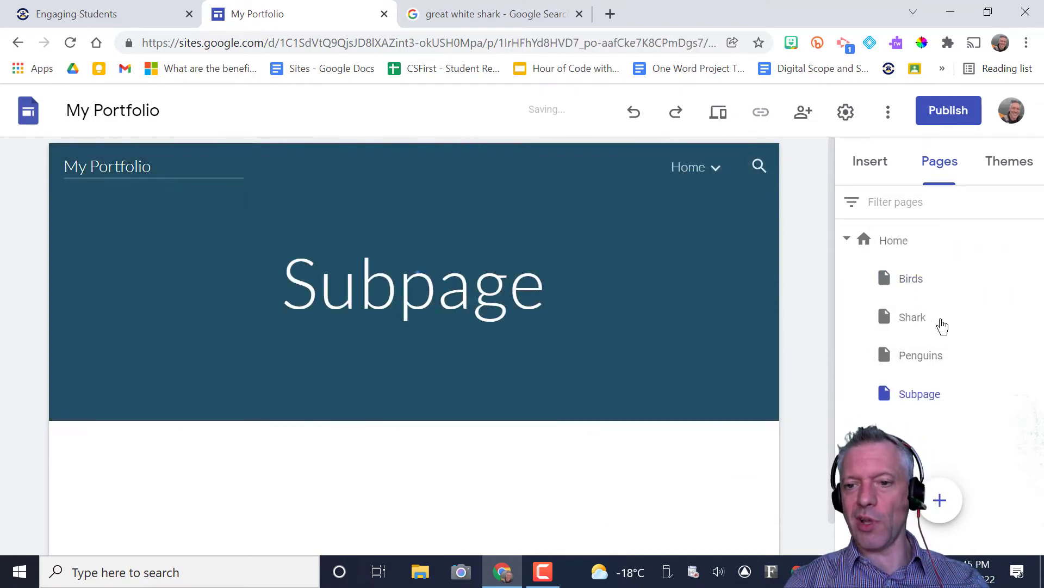
mouse_move(761, 256)
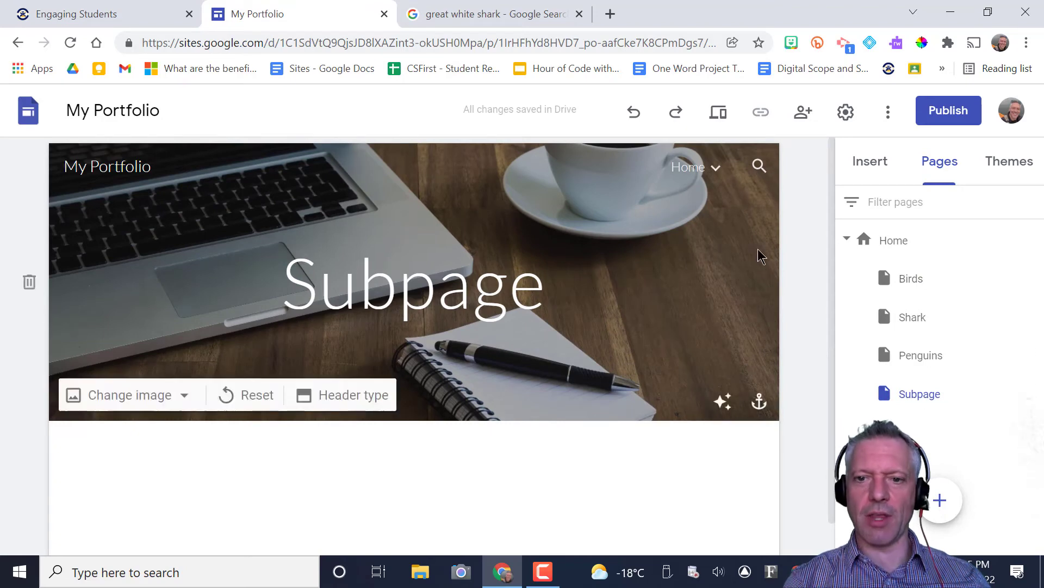
mouse_move(716, 173)
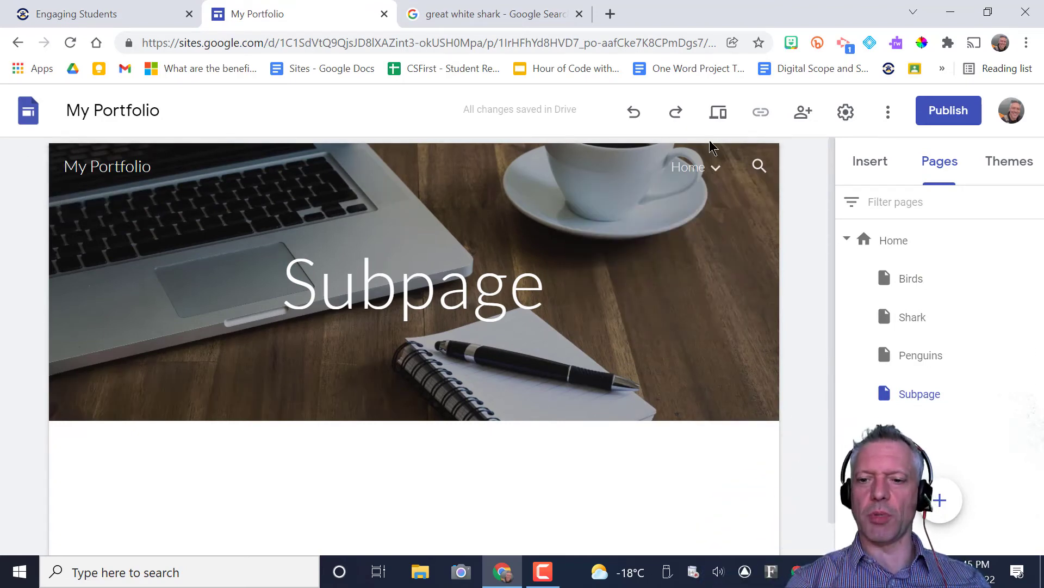
Create a new menu section named 'Section' and drag Subpage into it
mouse_move(940, 499)
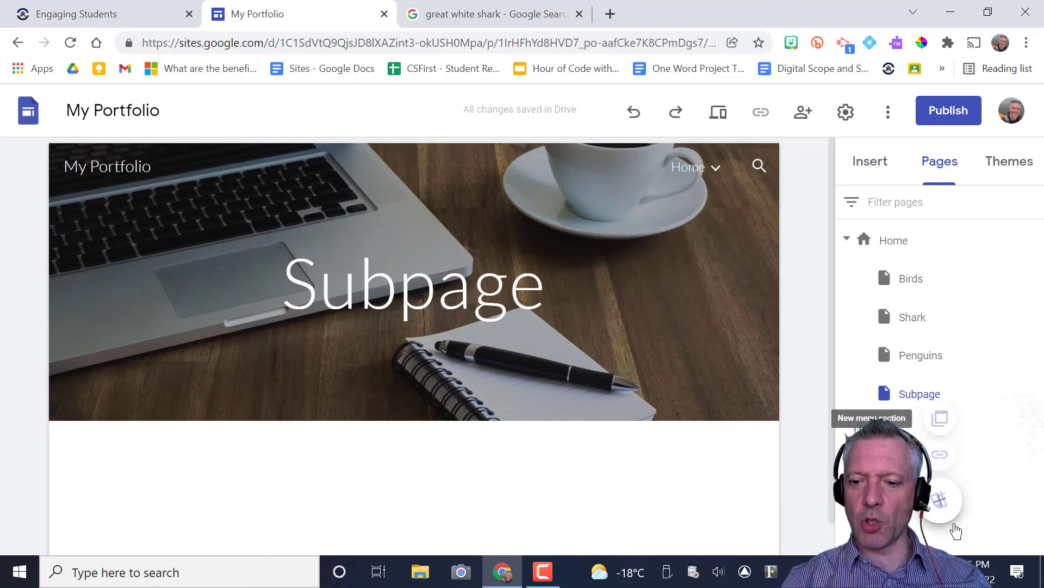
left_click(945, 423)
type("Se")
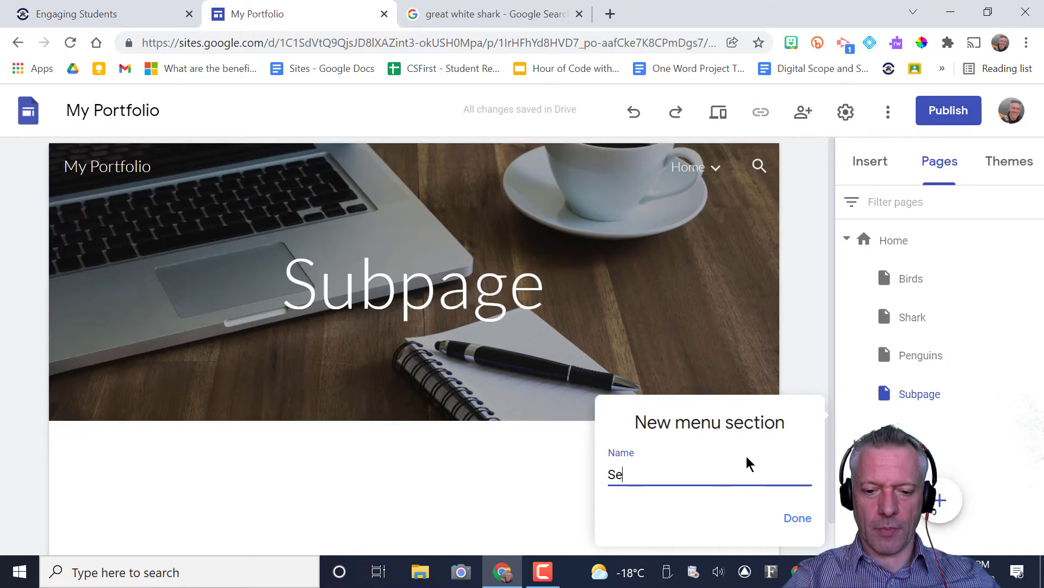
type("ction")
key("Return")
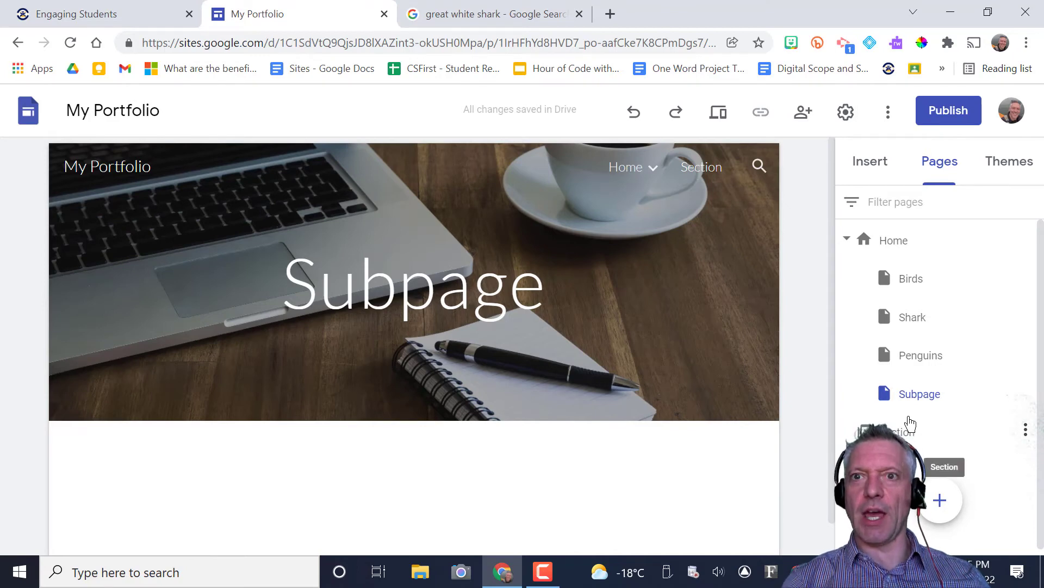
left_click_drag(921, 394, 931, 438)
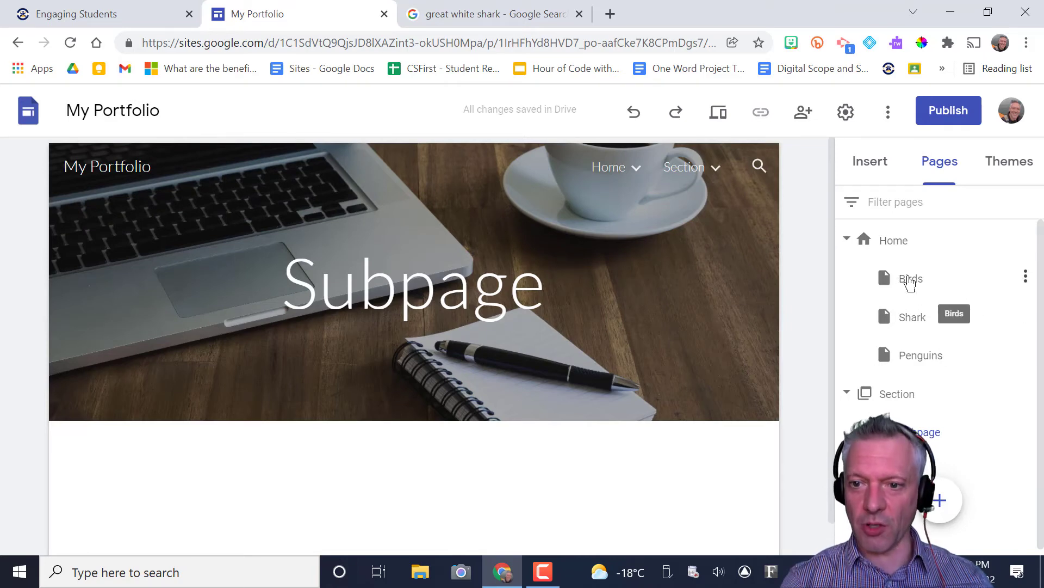
Reshuffle the Birds, Penguins and Shark pages, returning Home to the top of the list
mouse_move(845, 257)
left_mouse_down()
mouse_move(841, 243)
mouse_move(838, 269)
left_mouse_up()
left_click_drag(919, 290, 840, 225)
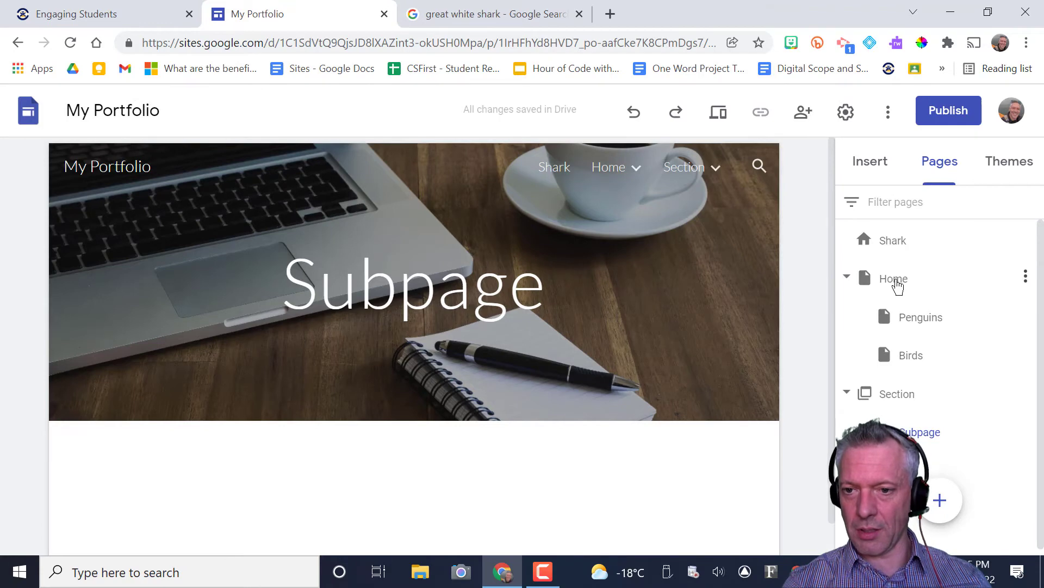
left_click_drag(896, 286, 849, 227)
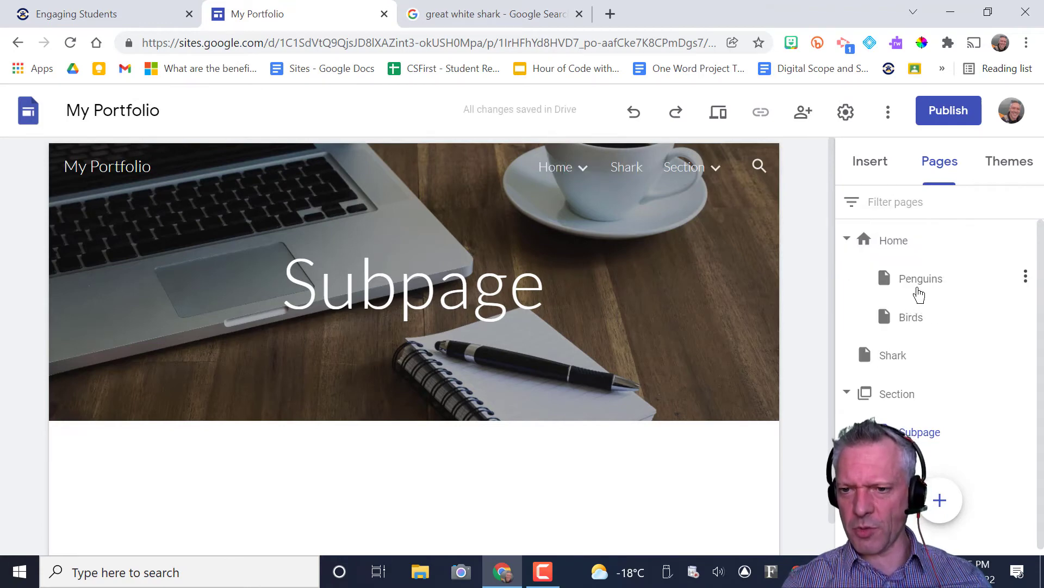
left_click_drag(918, 286, 847, 277)
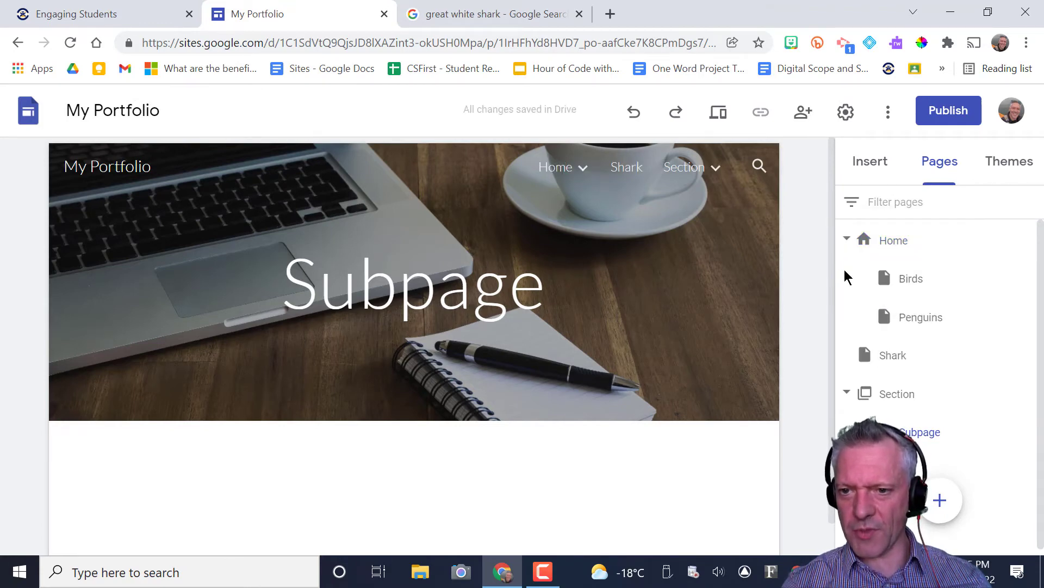
left_click(847, 240)
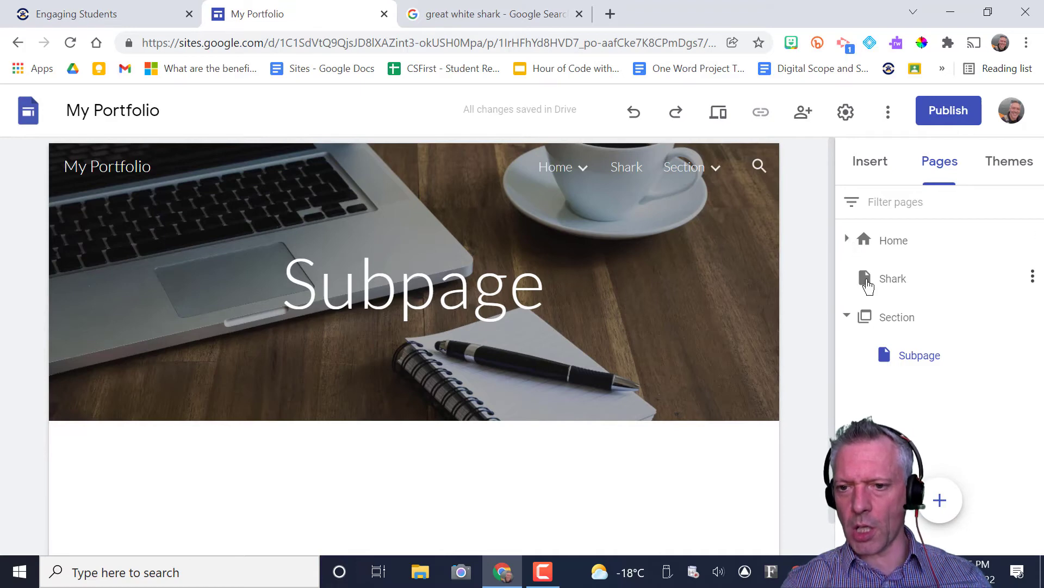
left_click(847, 239)
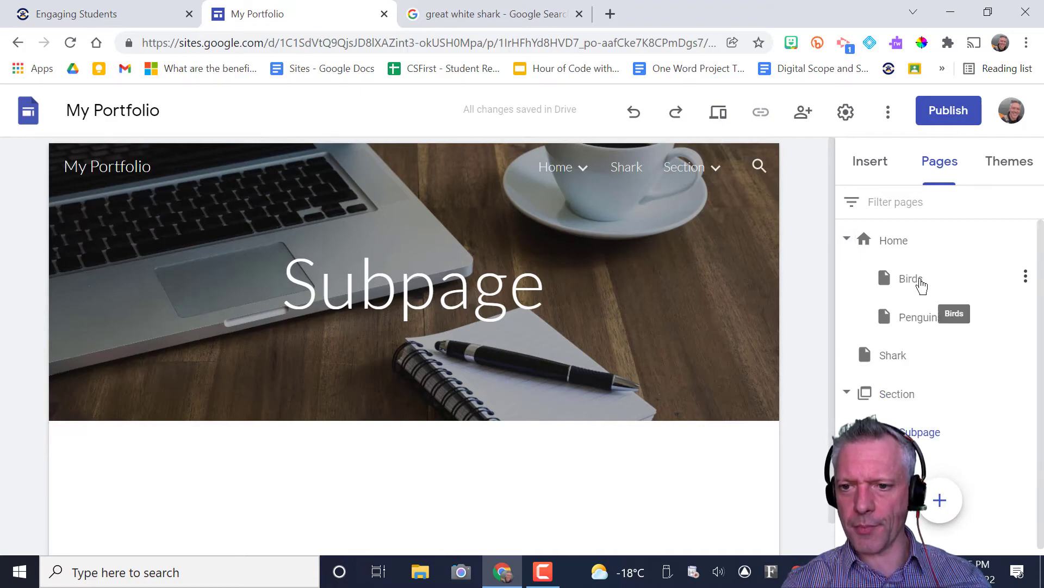
left_click_drag(921, 284, 842, 281)
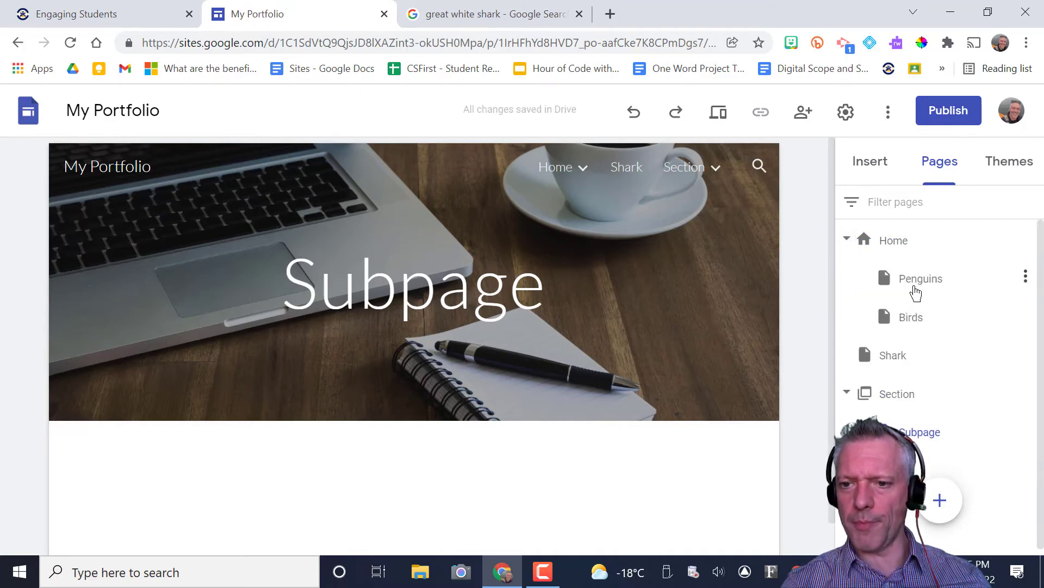
left_click_drag(916, 285, 837, 219)
left_click_drag(929, 328, 871, 233)
left_click_drag(906, 280, 843, 228)
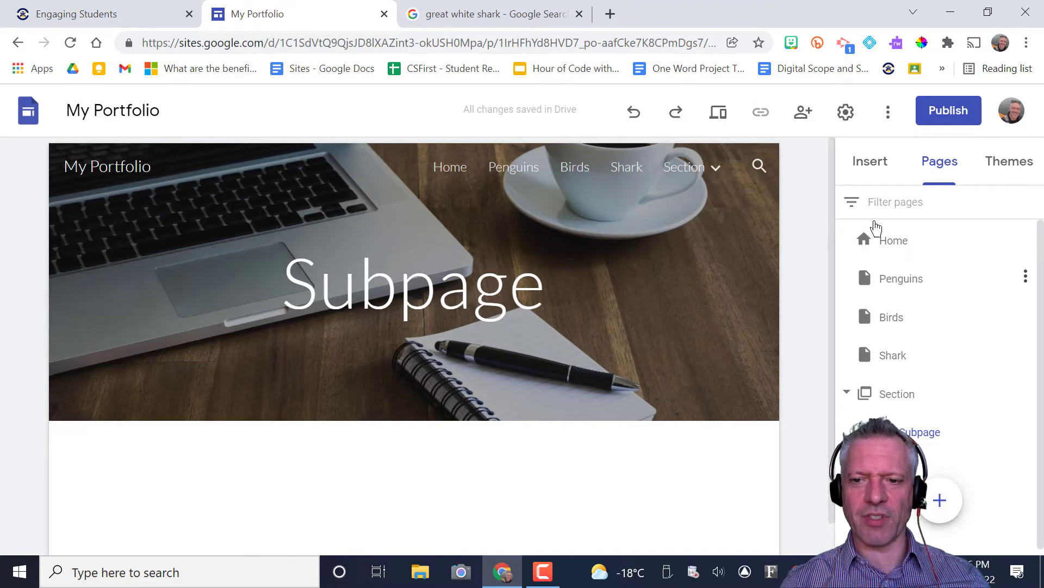
Nest Penguins and Shark under Home, placing Shark directly under Home after Birds and Penguins
left_click_drag(870, 286, 903, 275)
left_click_drag(866, 363, 914, 243)
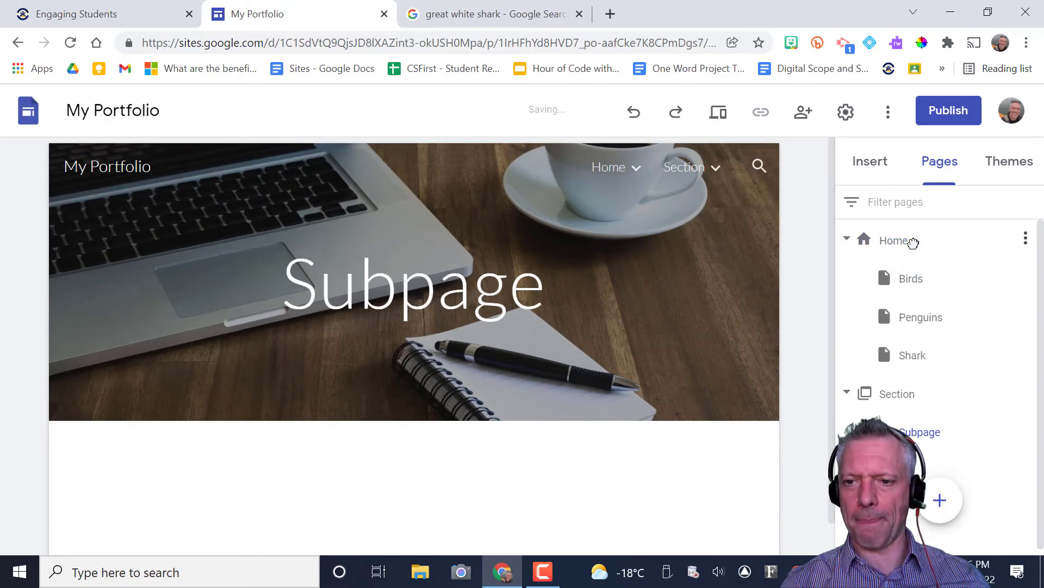
left_click_drag(925, 354, 954, 322)
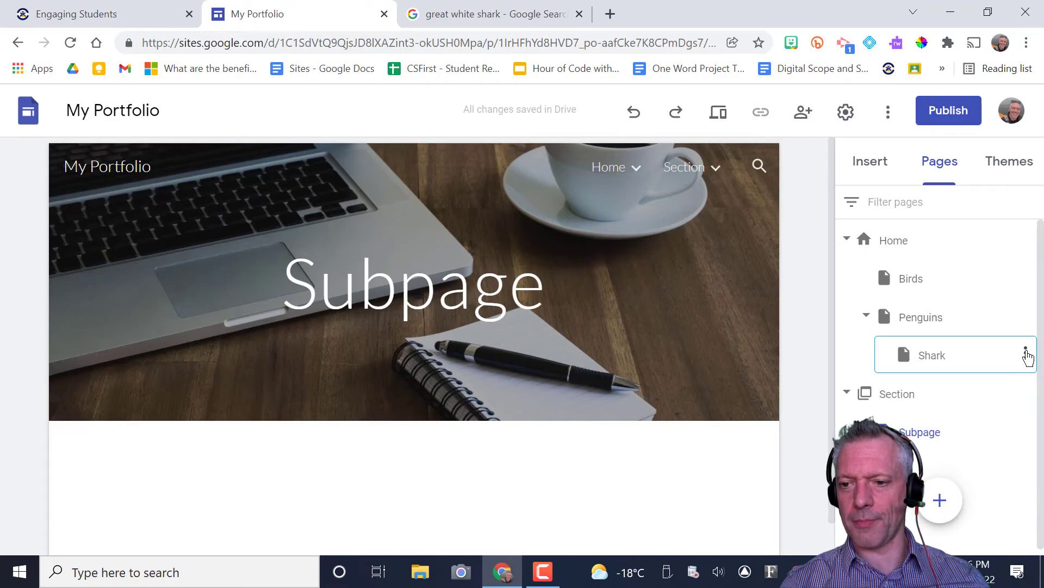
left_click(1026, 354)
left_click(846, 356)
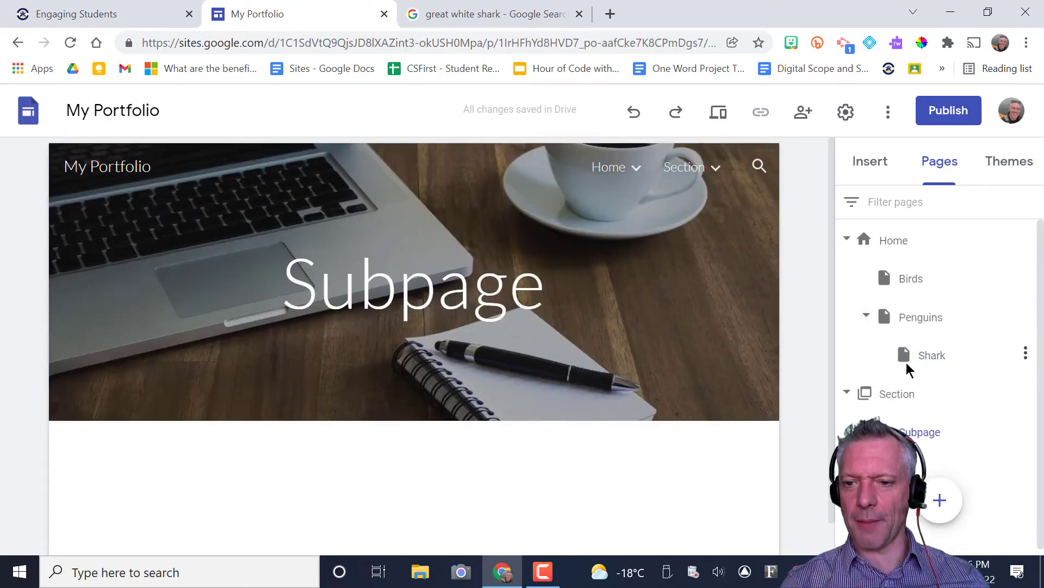
left_click_drag(860, 340, 886, 275)
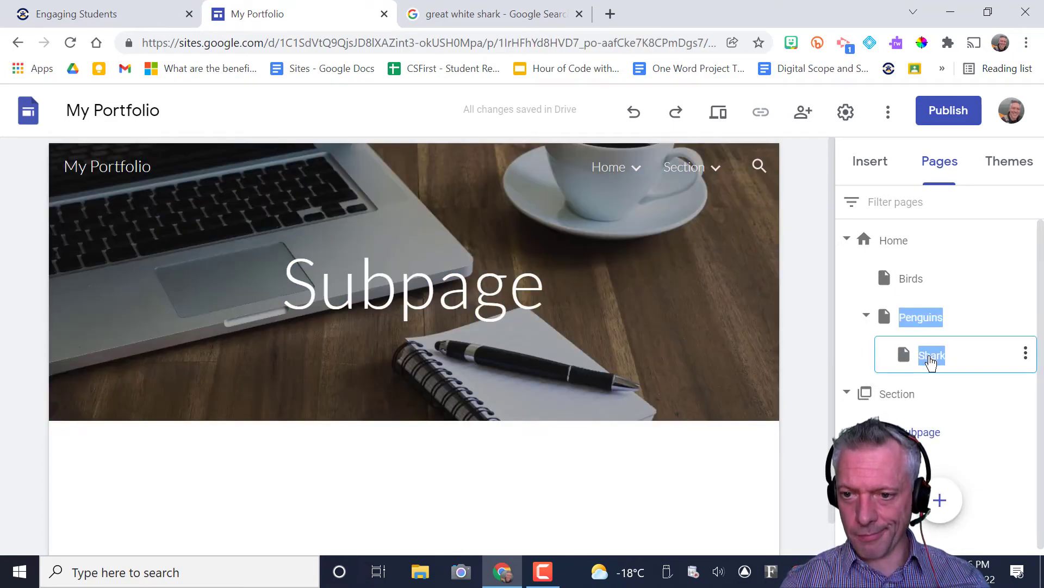
left_click_drag(932, 362, 874, 240)
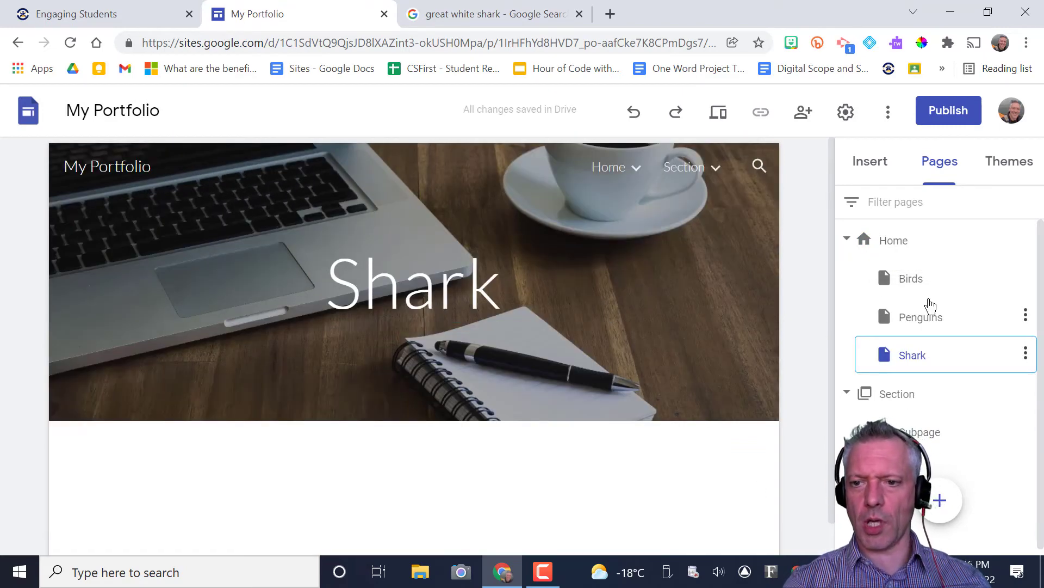
On the Home page, link the word Sharks in its caption to the Shark page under This site
left_click(903, 247)
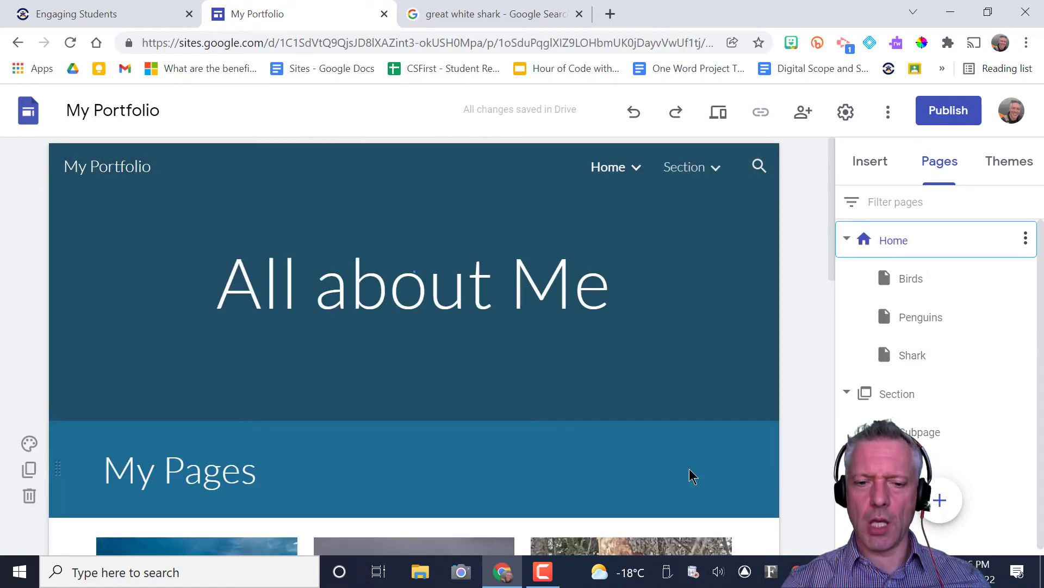
scroll(439, 409, "down", 6)
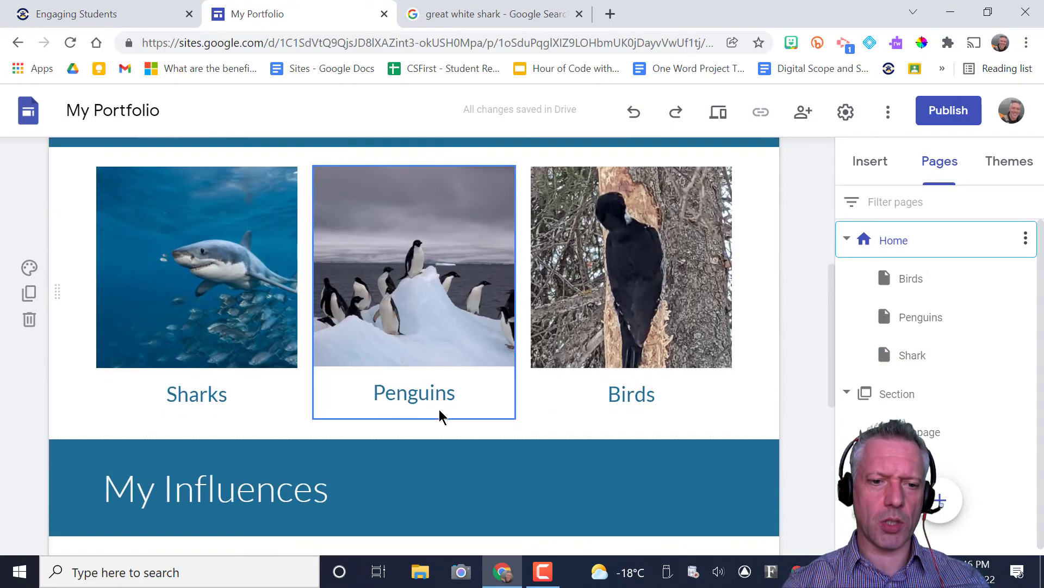
double_click(205, 390)
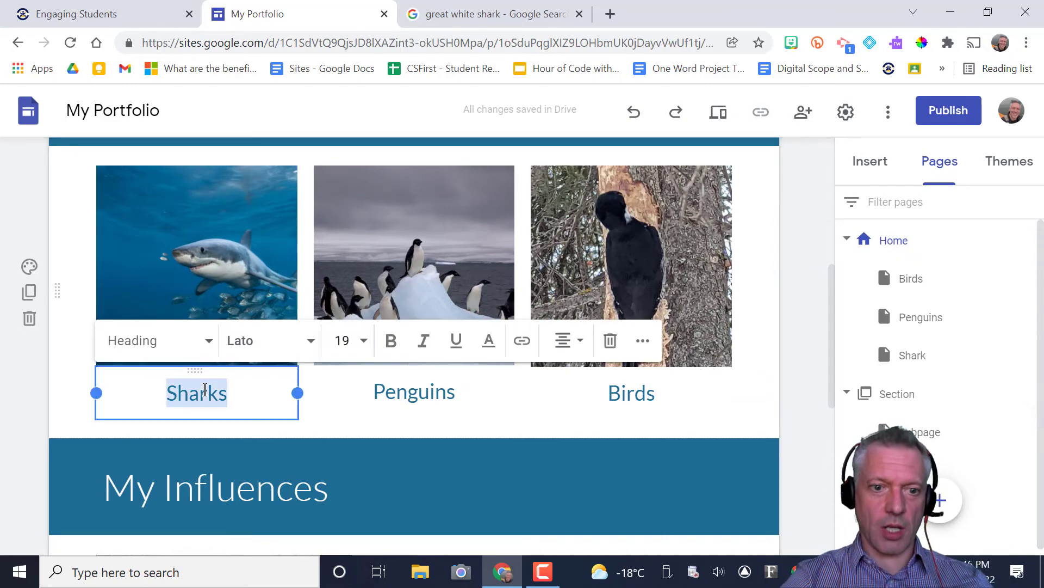
left_click(264, 396)
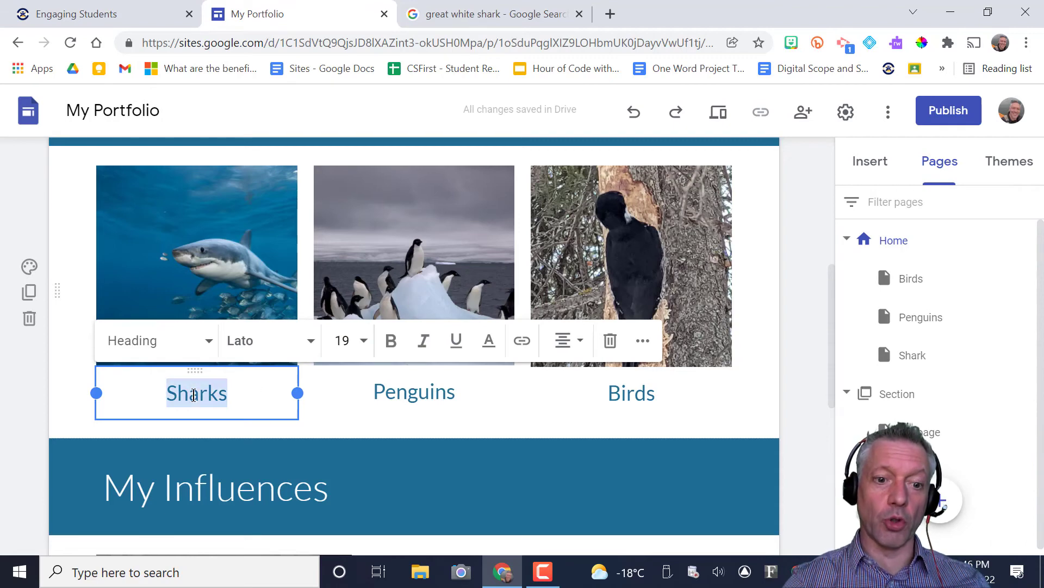
left_click(523, 341)
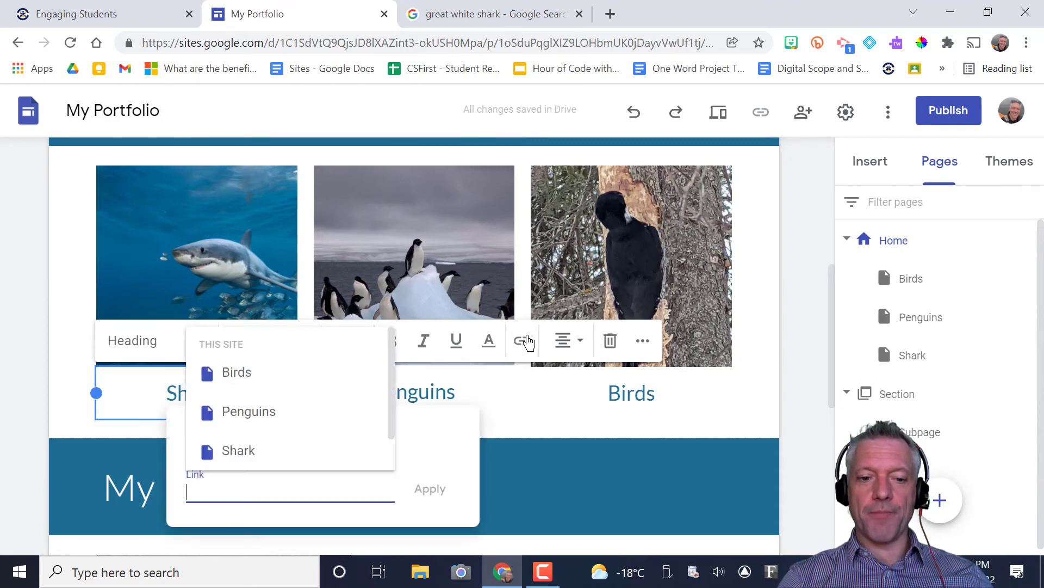
left_click(258, 452)
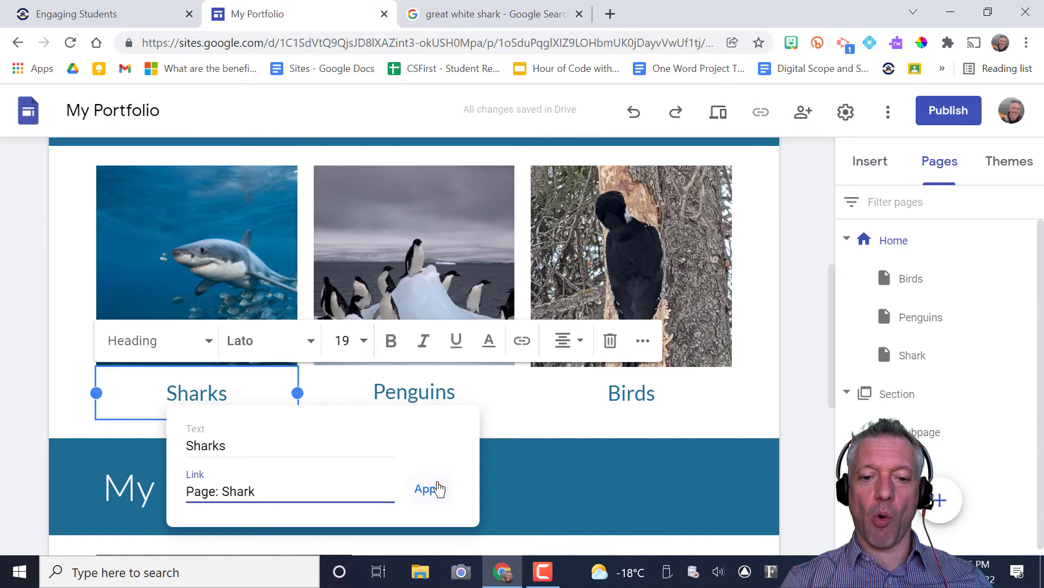
left_click(439, 489)
double_click(401, 393)
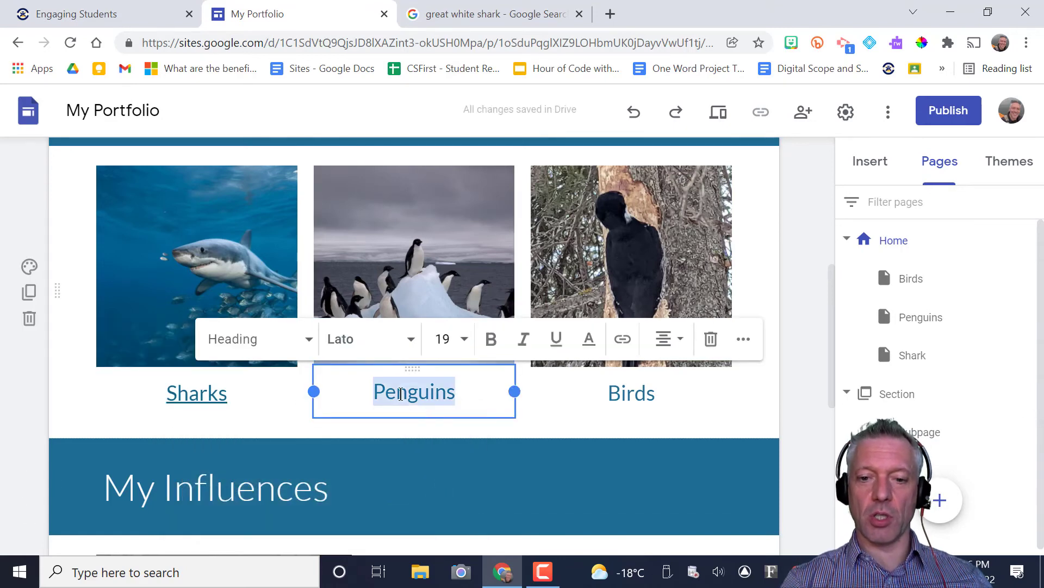
Copy the Engaging Students site's web address from its browser tab
left_click(609, 14)
left_click(132, 16)
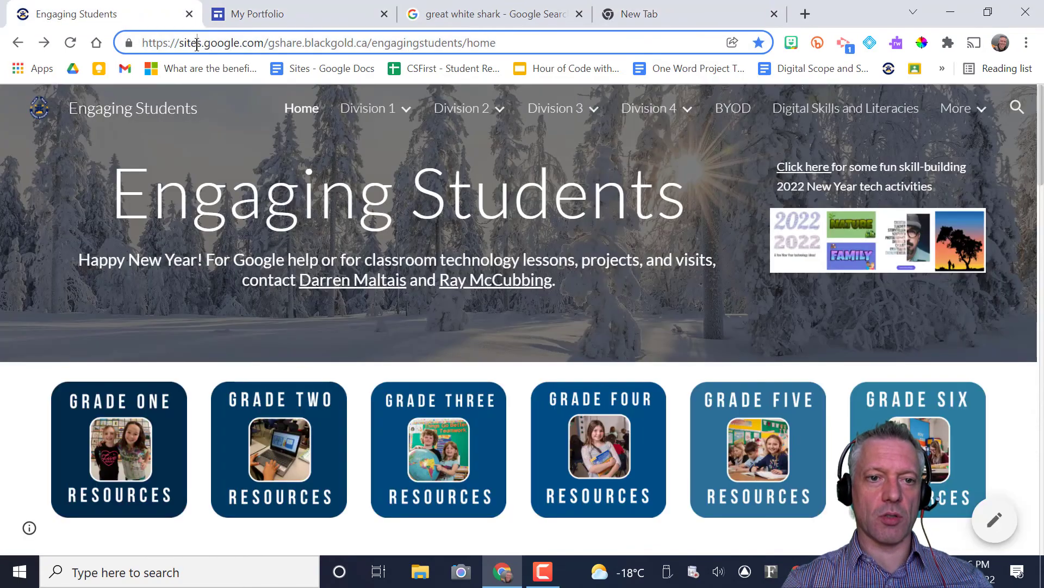
left_click(197, 43)
key("ctrl+c")
left_click(333, 17)
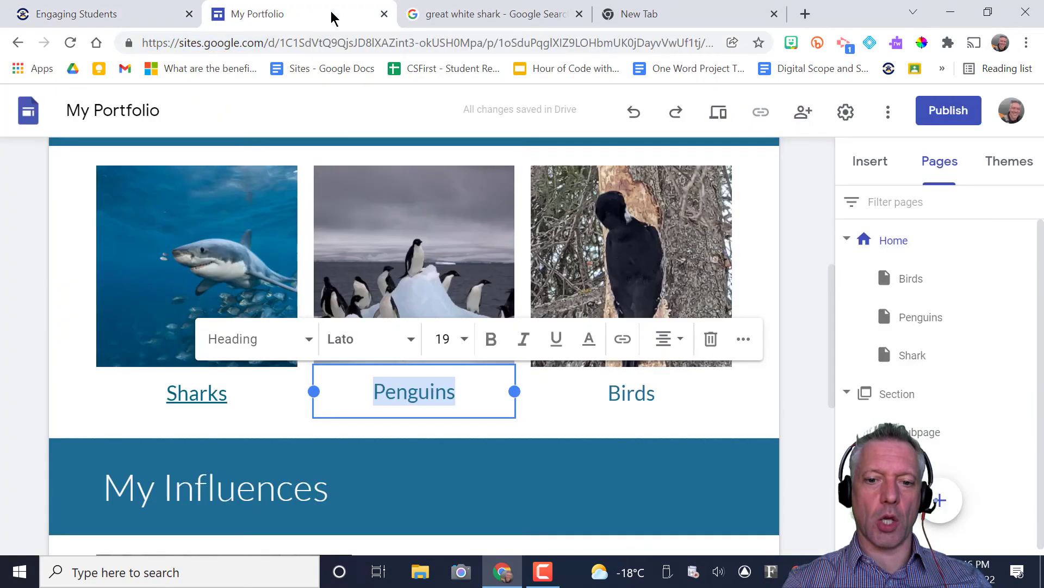
Type 'Engaging' in the text box beside the video and link it to the pasted Engaging Students address
scroll(548, 424, "down", 4)
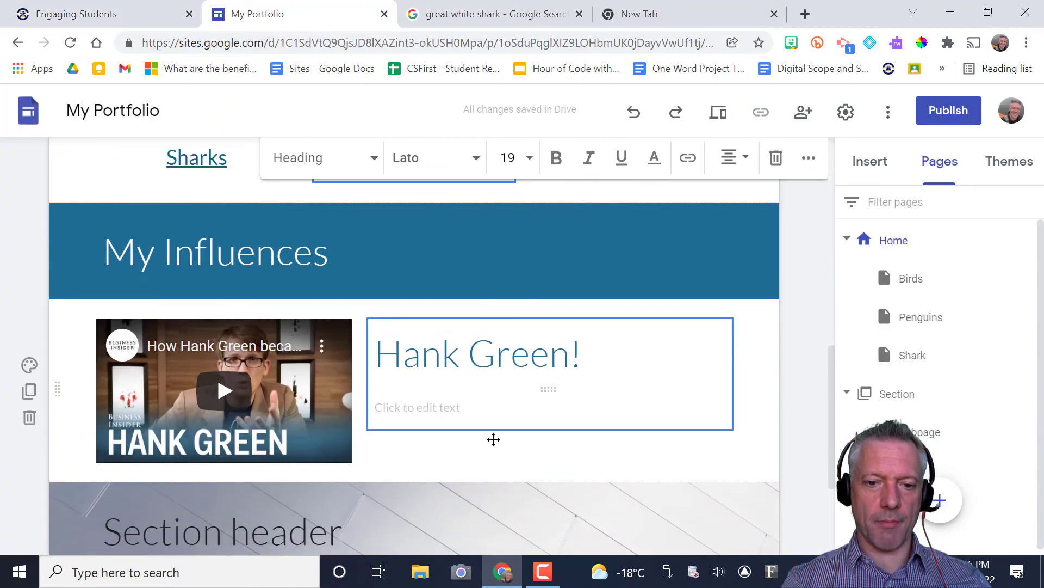
left_click(469, 408)
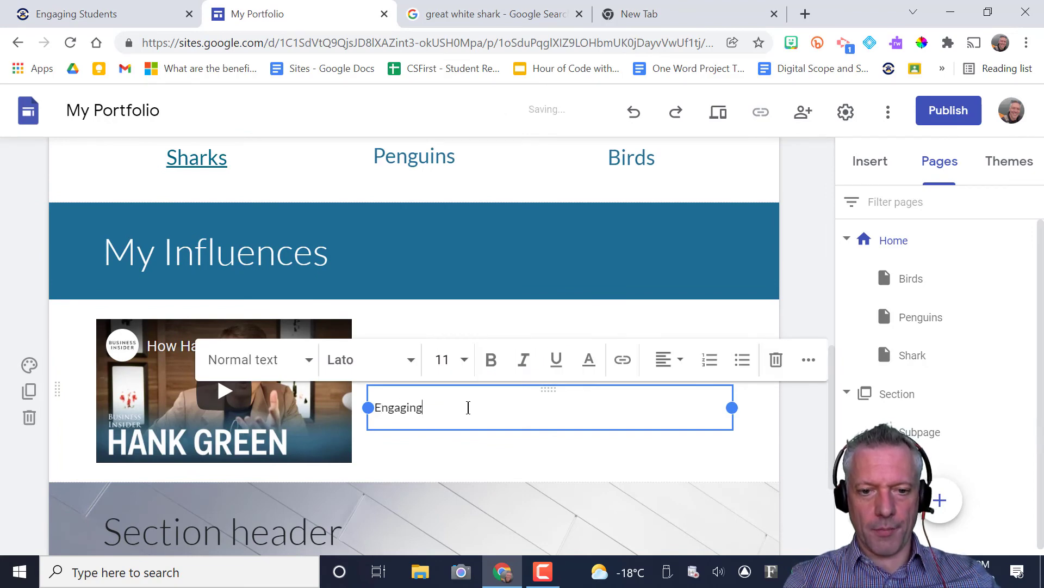
type("Engaging")
double_click(407, 407)
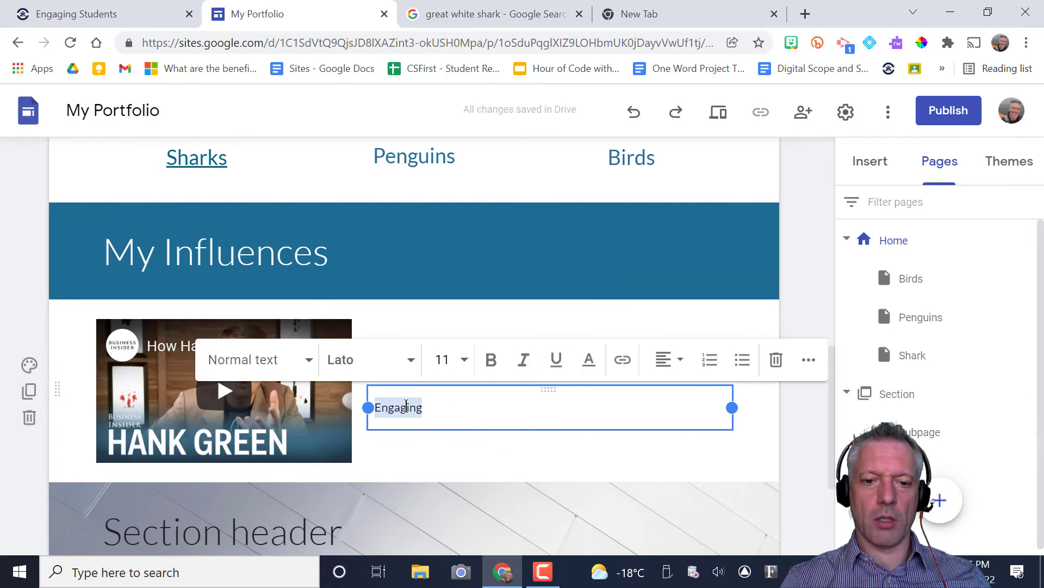
left_click(623, 360)
scroll(495, 446, "down", 1)
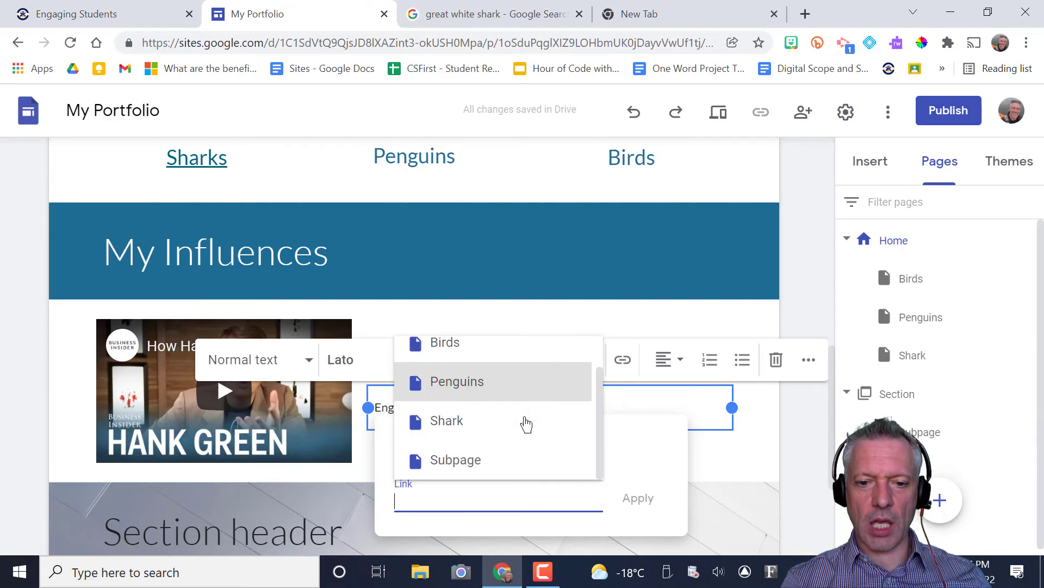
key("ctrl+v")
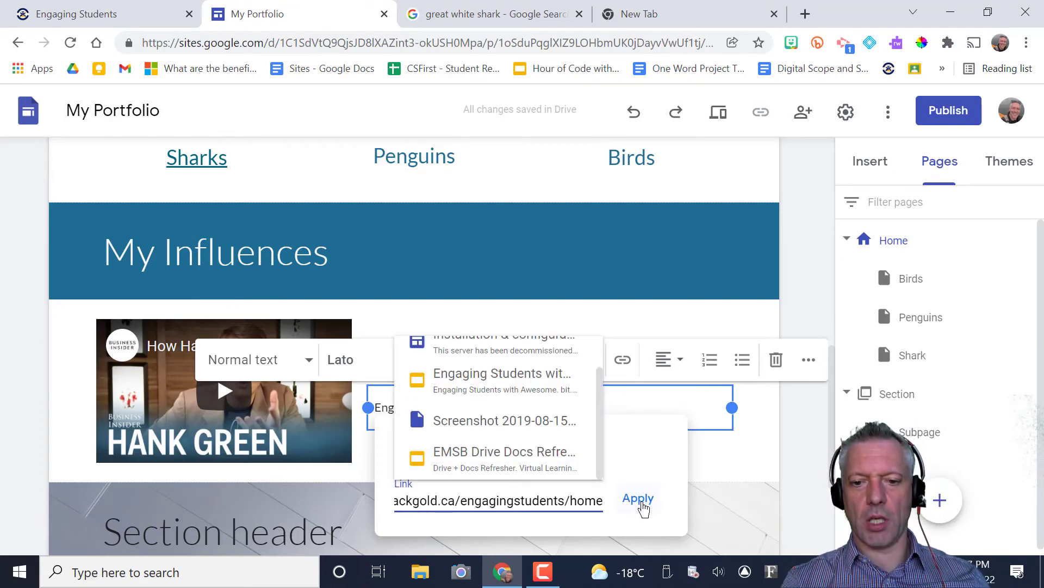
left_click(642, 499)
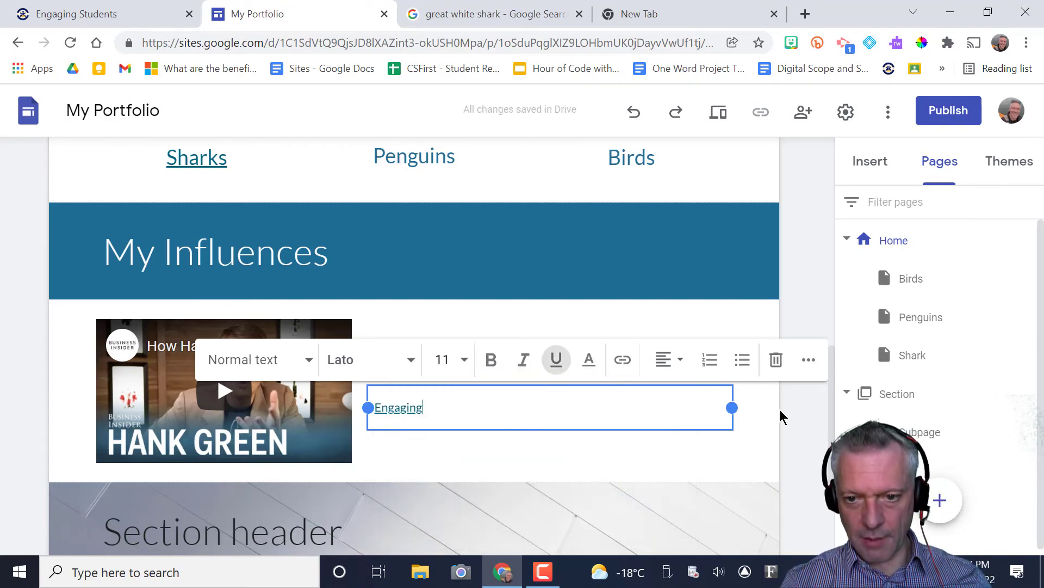
left_click(778, 459)
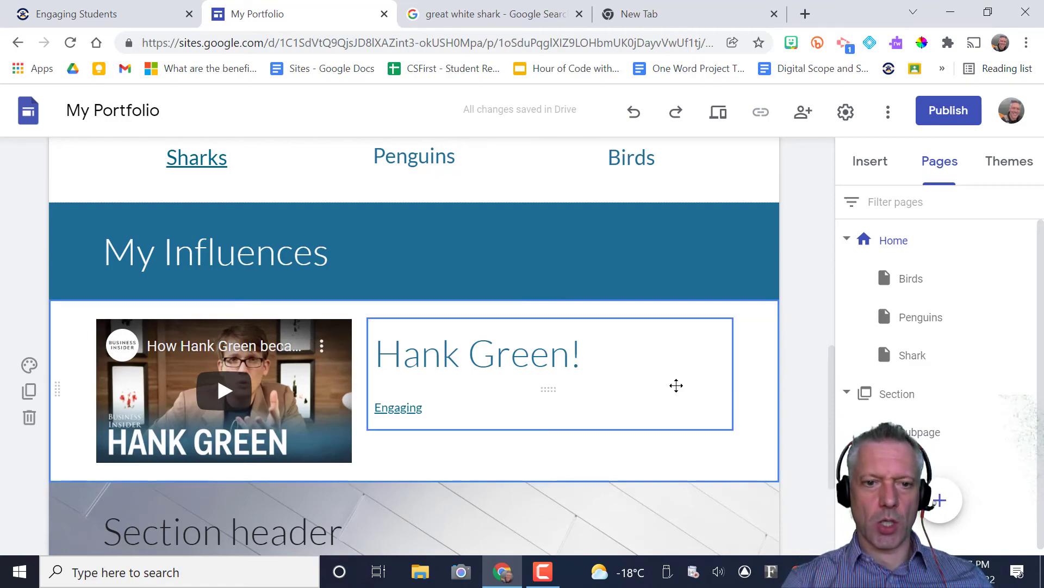
scroll(591, 289, "up", 10)
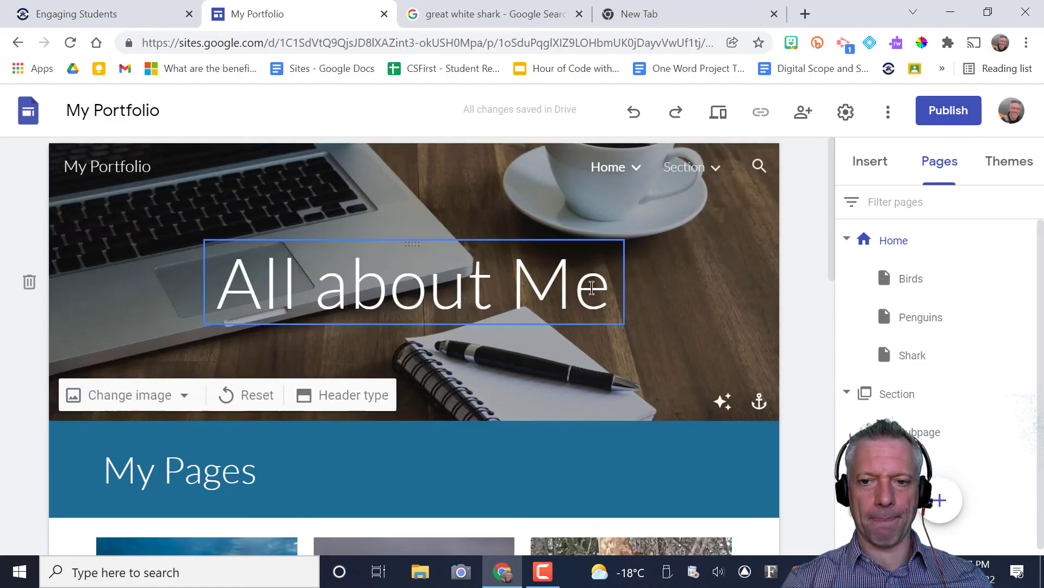
scroll(421, 231, "down", 2)
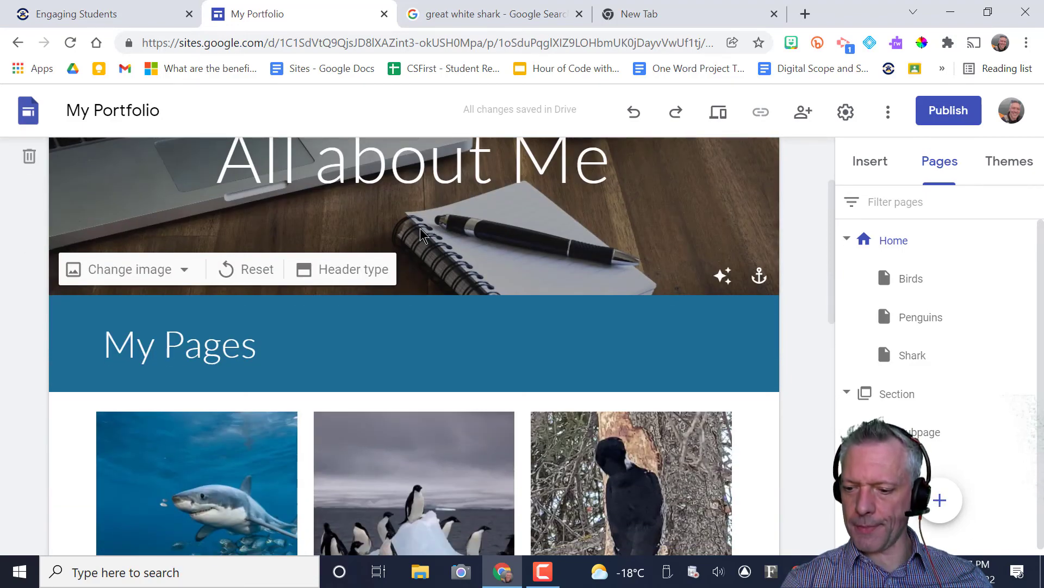
scroll(320, 223, "up", 2)
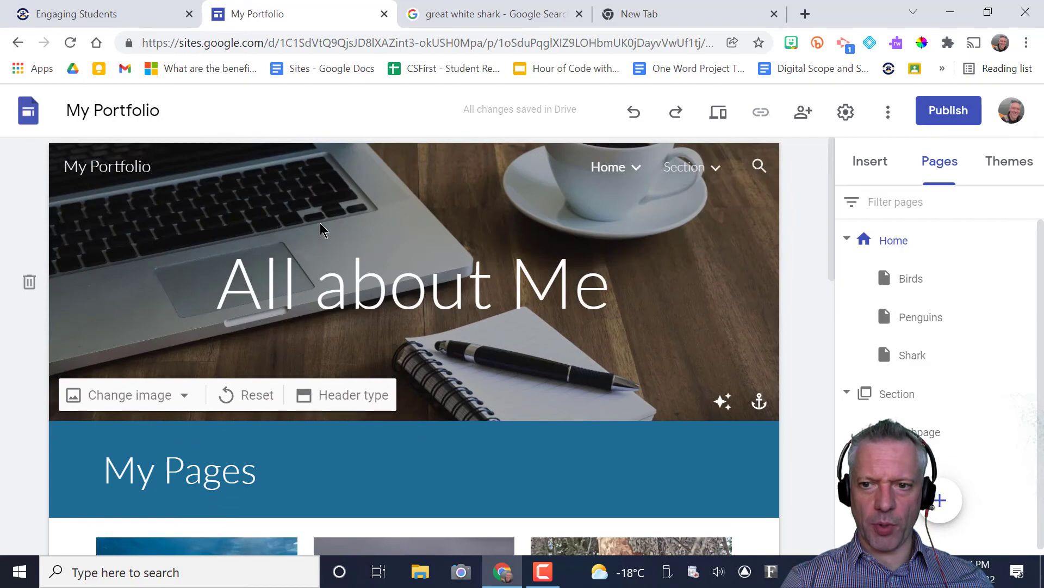
scroll(632, 313, "down", 6)
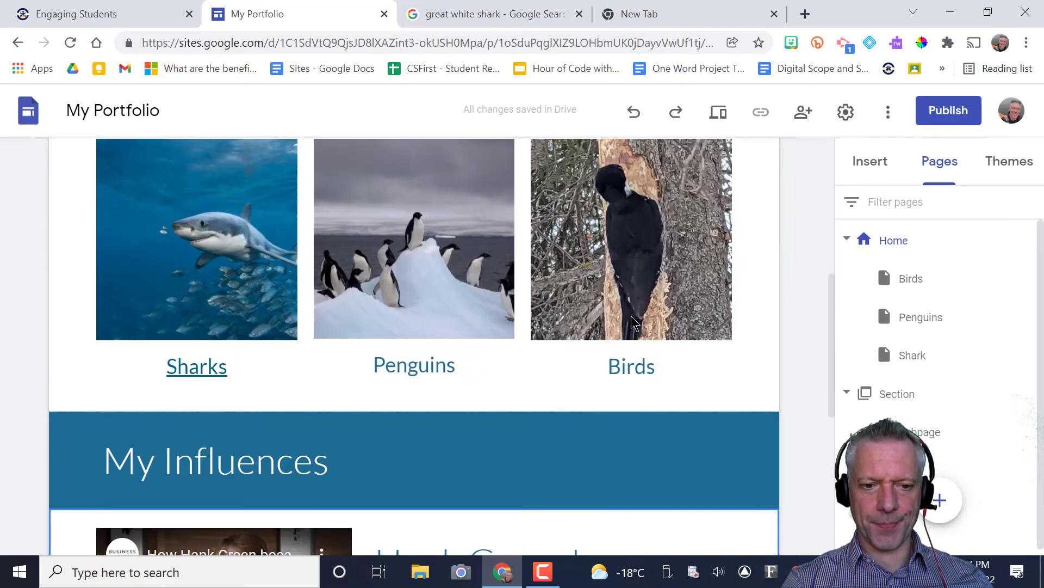
scroll(633, 322, "down", 6)
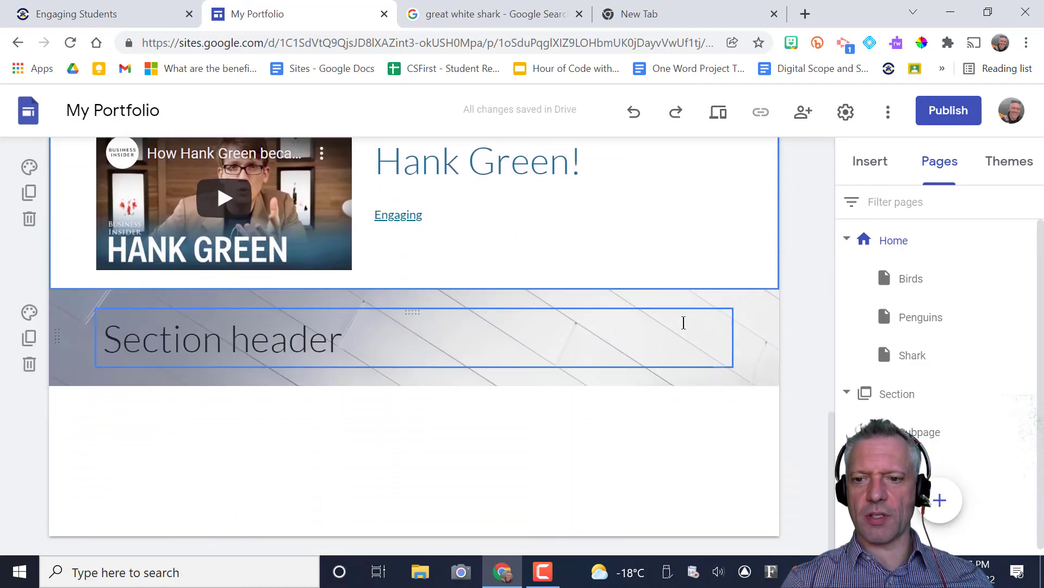
Insert the '2022' presentation from Drive into the blank area below the video
double_click(98, 416)
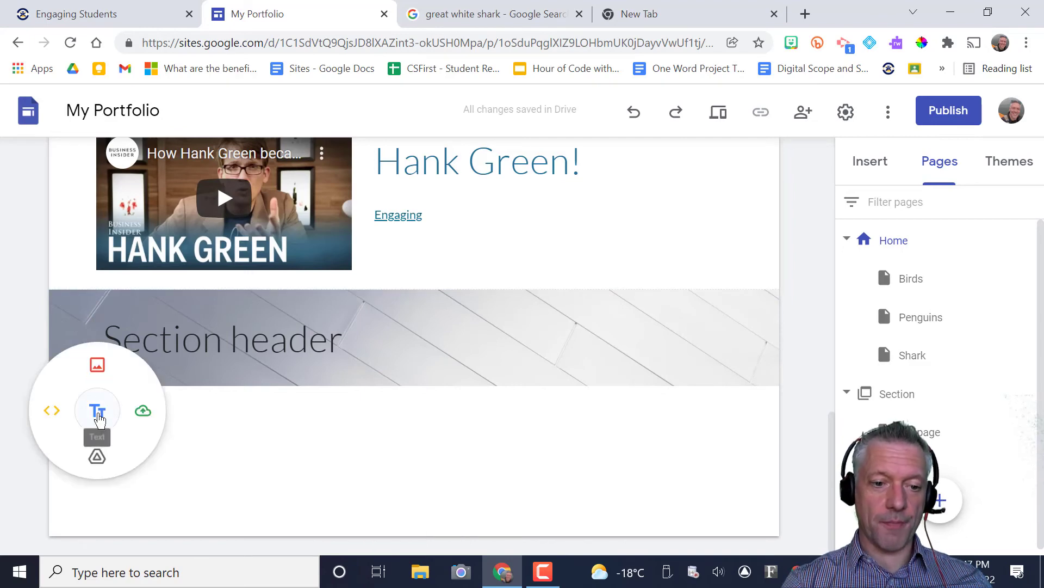
left_click(99, 456)
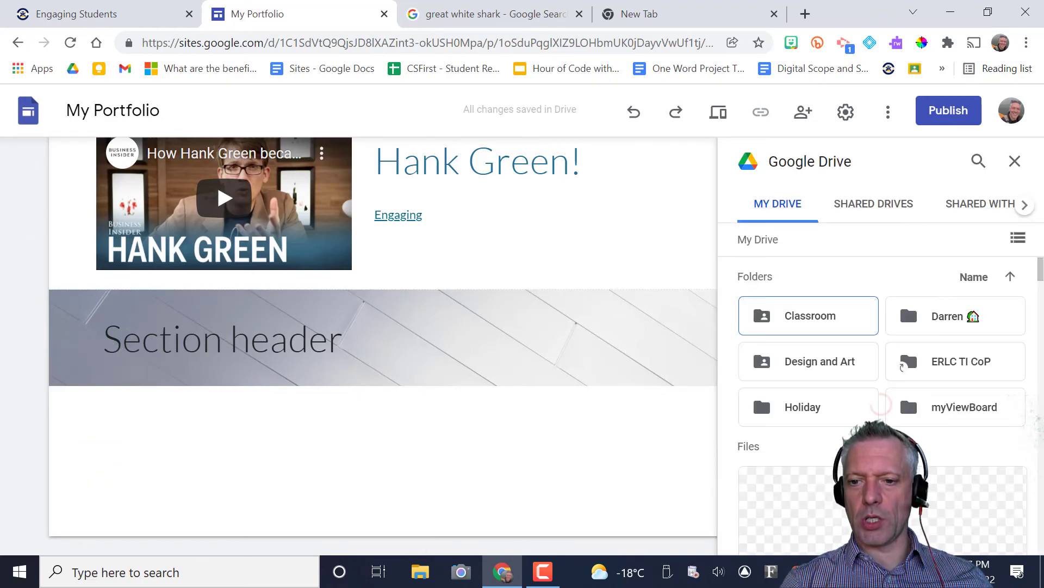
scroll(921, 408, "down", 2)
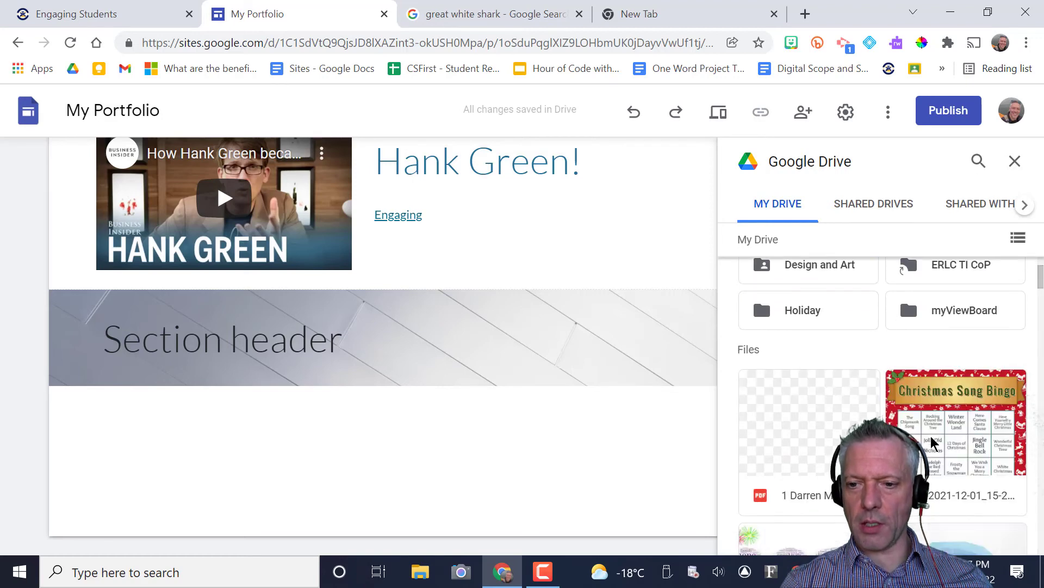
scroll(933, 443, "down", 4)
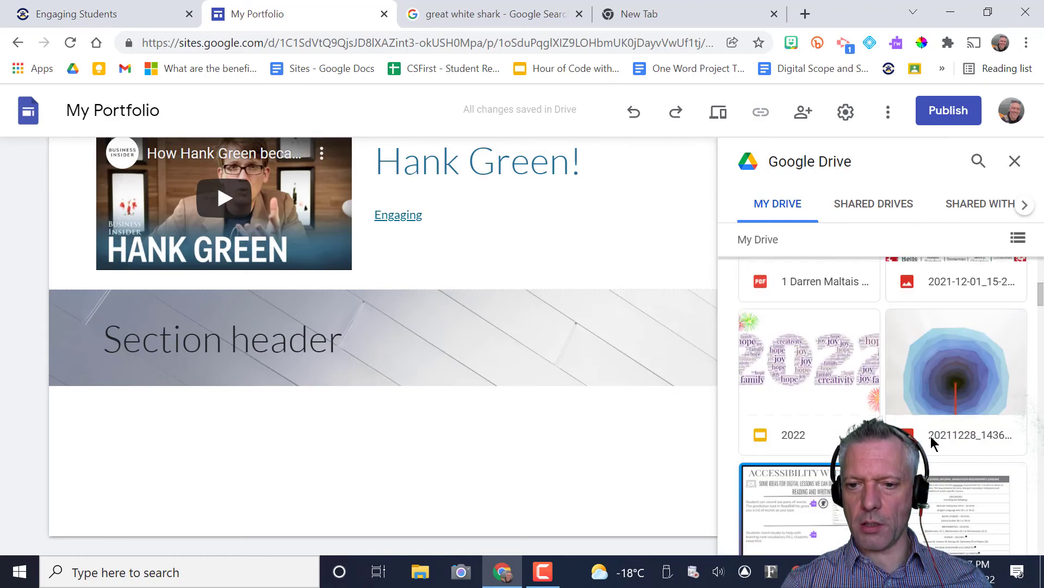
double_click(828, 368)
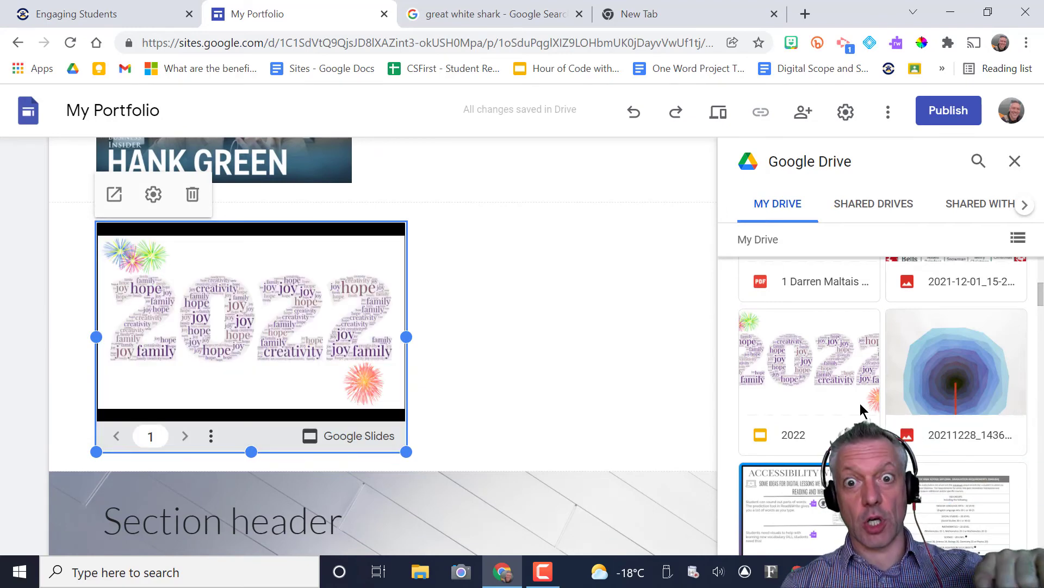
left_click(860, 404)
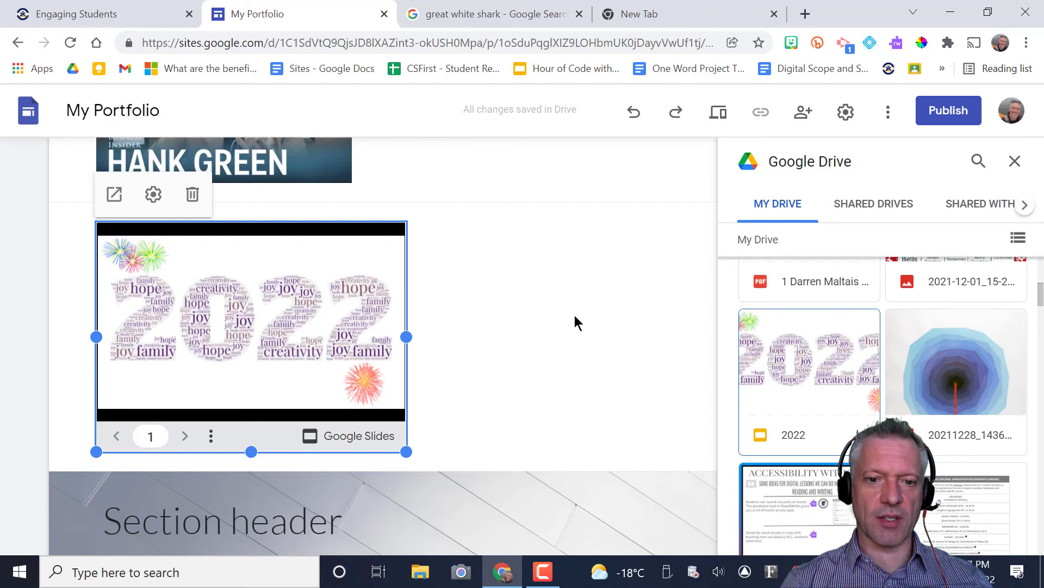
Shrink the embedded presentation and turn on Auto Start in its playback settings
left_click_drag(405, 450, 355, 390)
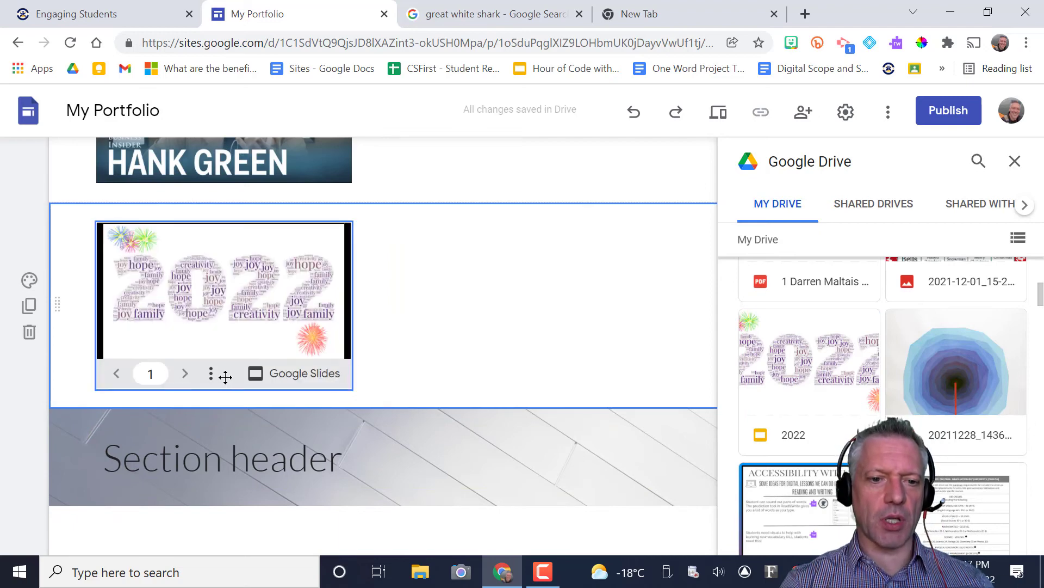
left_click(219, 375)
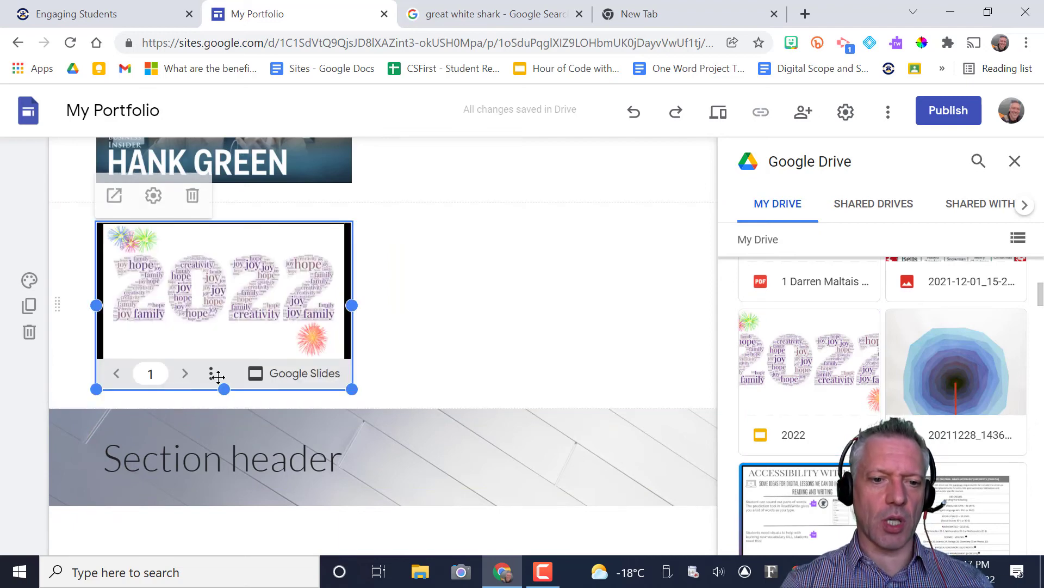
left_click(154, 196)
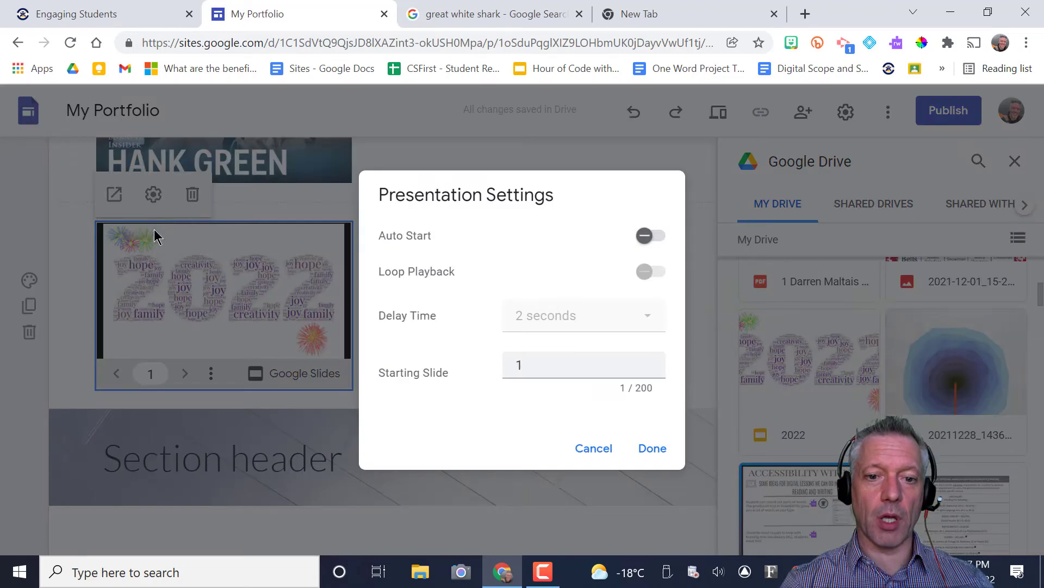
left_click(646, 235)
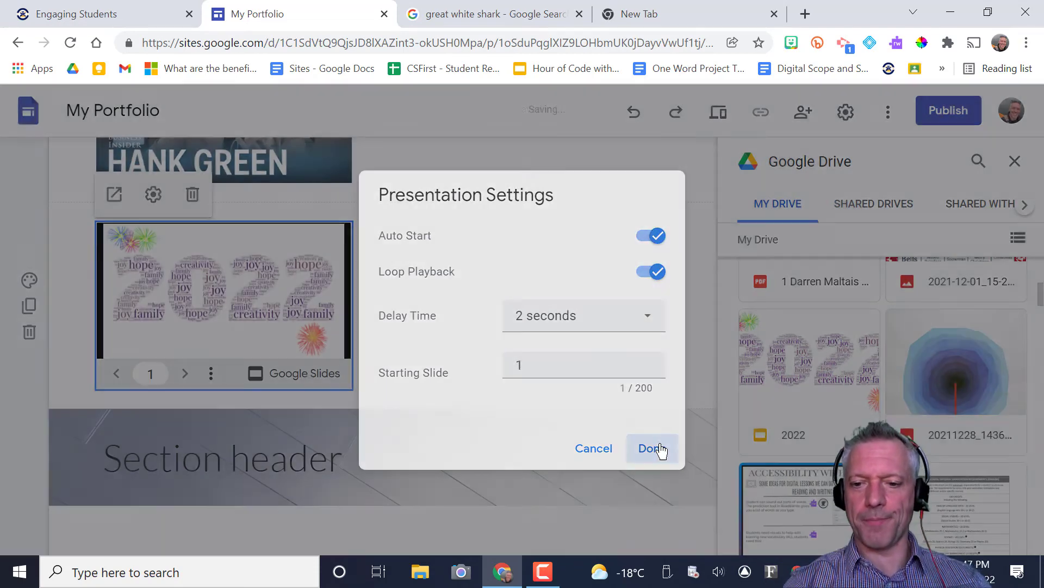
Confirm the presentation's playback settings and close the Drive file panel
left_click(663, 450)
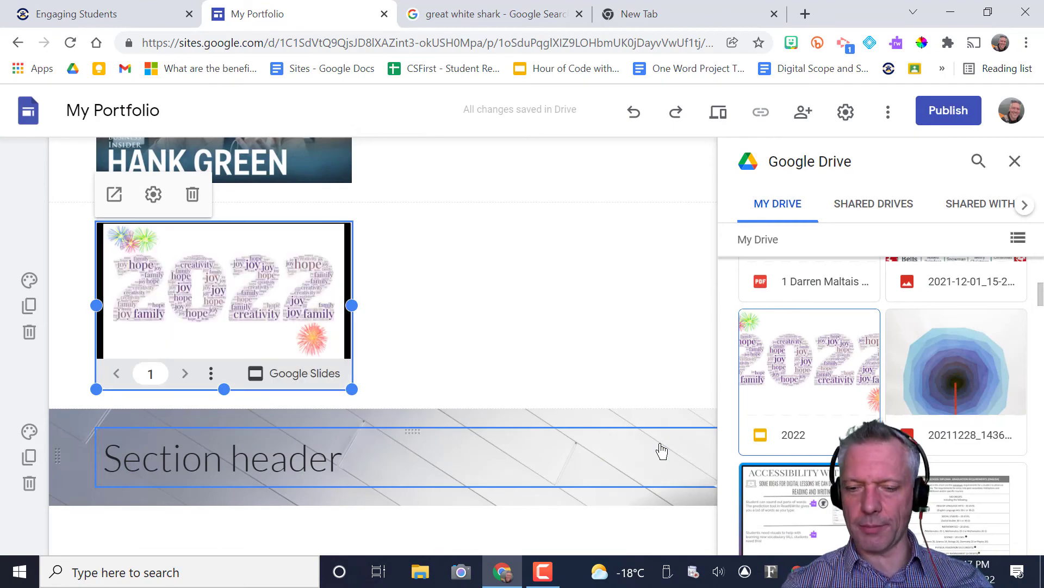
left_click(557, 208)
scroll(557, 206, "up", 10)
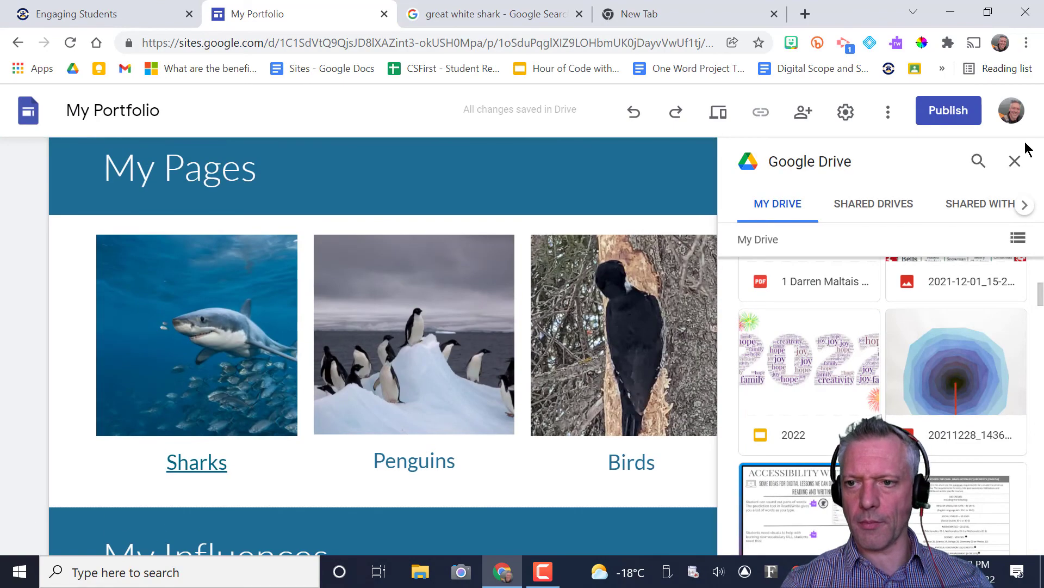
left_click(1014, 162)
scroll(575, 338, "up", 5)
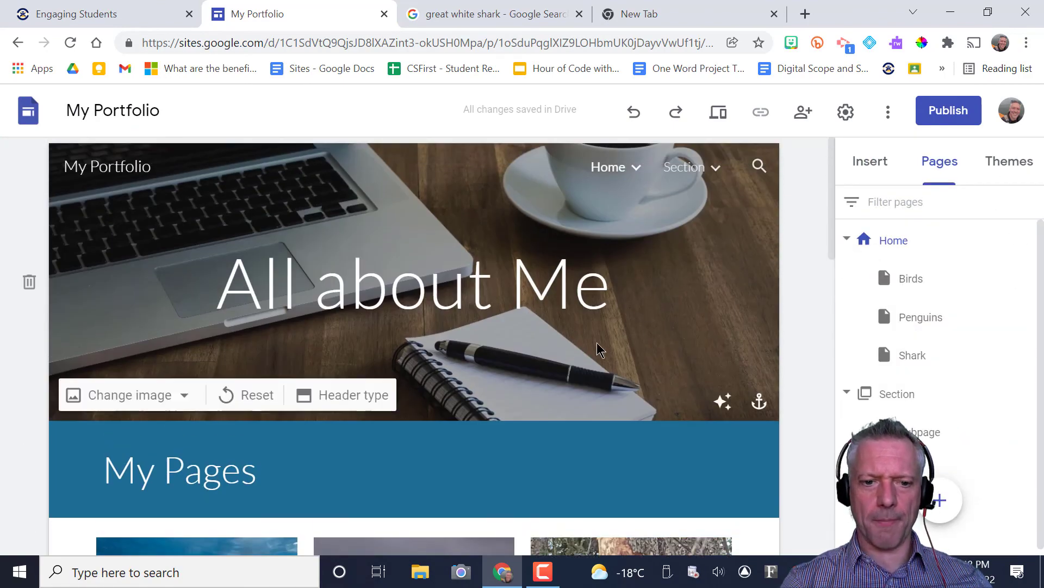
scroll(596, 342, "down", 4)
Link the word Penguins in its caption to the Penguins page
left_click(285, 431)
scroll(285, 432, "down", 4)
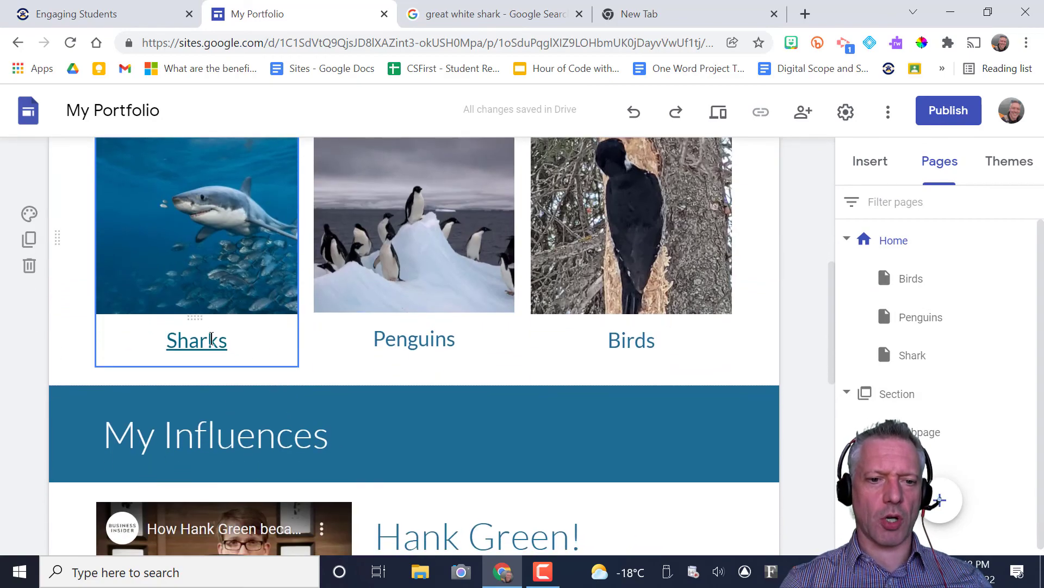
left_click(380, 334)
double_click(385, 331)
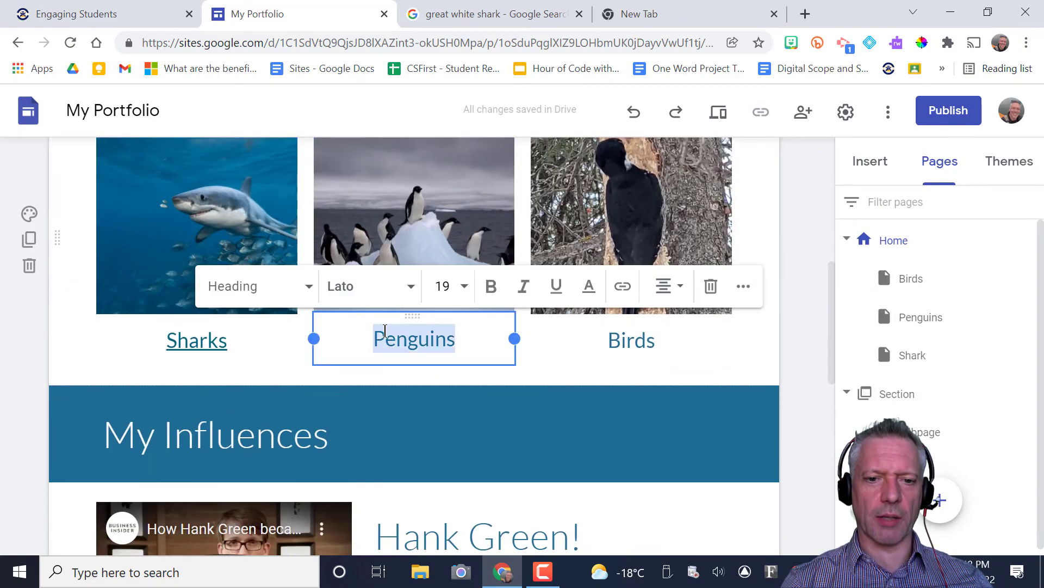
left_click(622, 286)
left_click(508, 357)
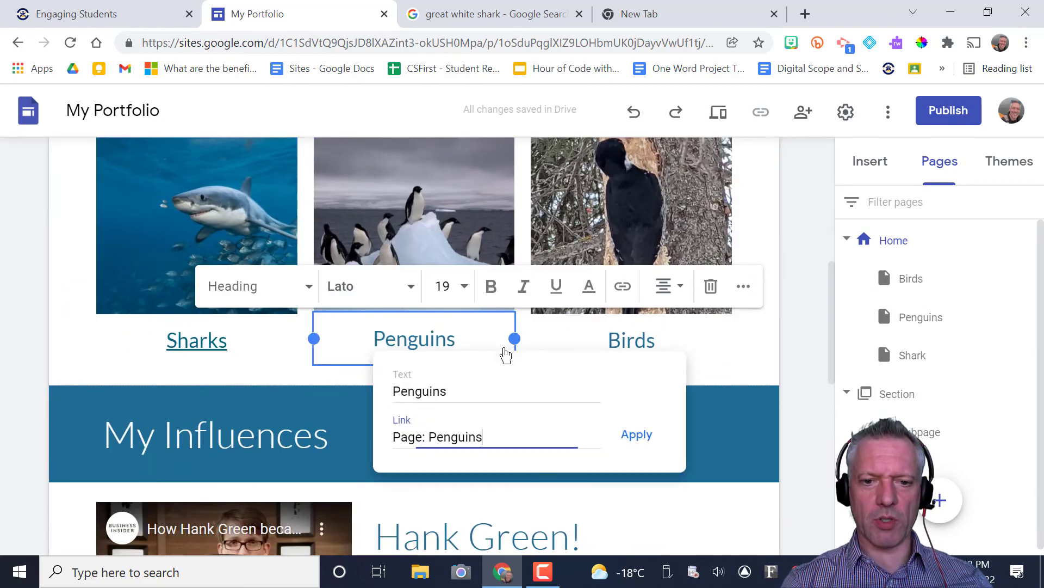
left_click(637, 435)
Link the word Birds in its caption to the Birds page
left_click(631, 340)
double_click(631, 340)
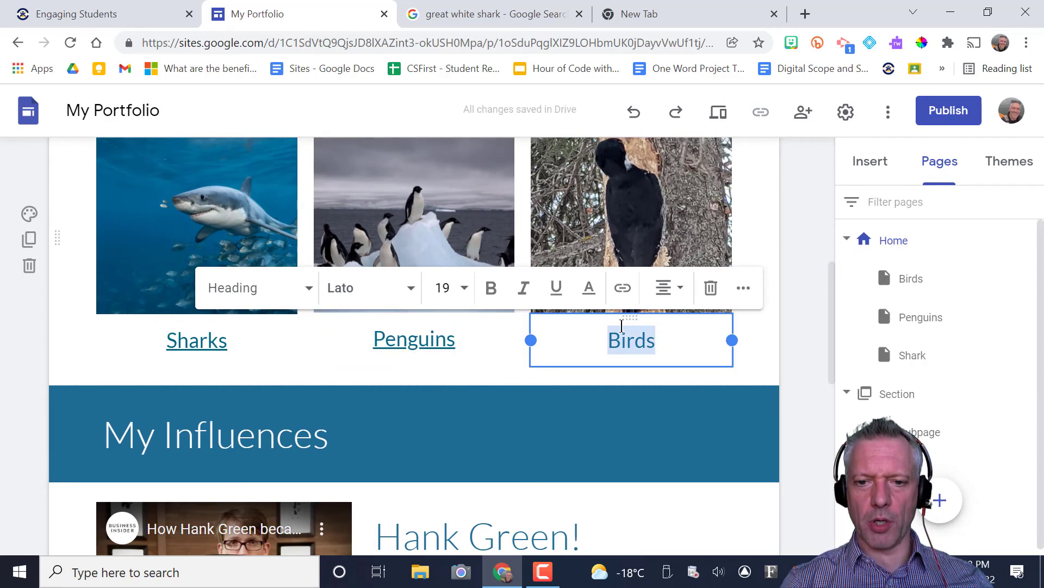
left_click(622, 288)
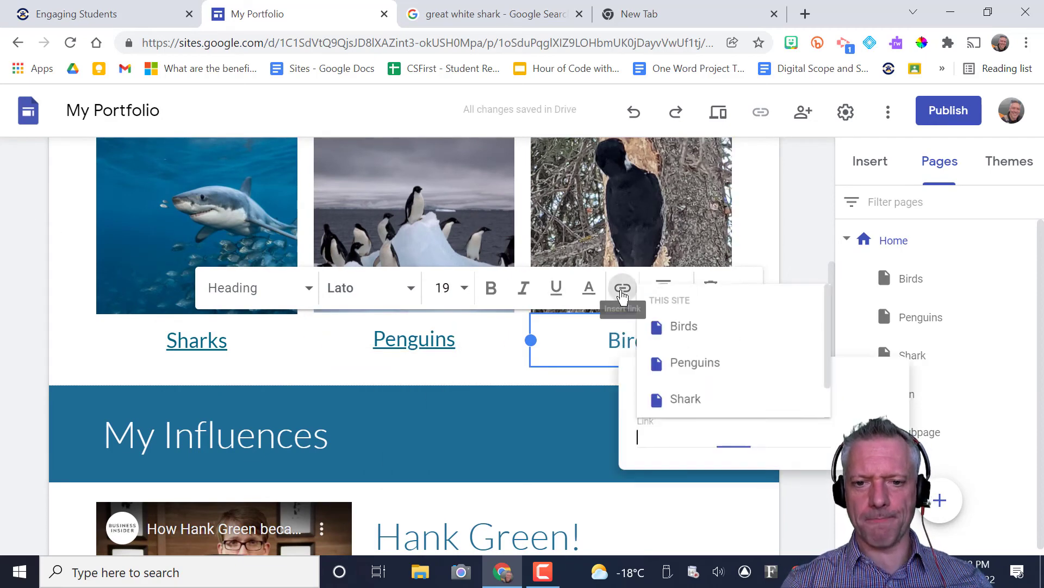
left_click(683, 317)
key("Return")
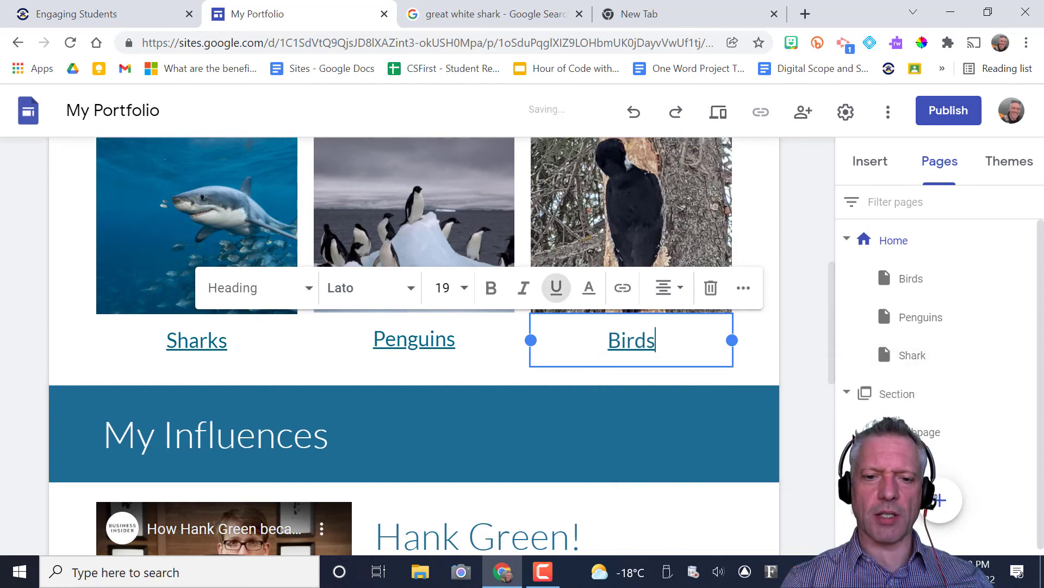
left_click(796, 325)
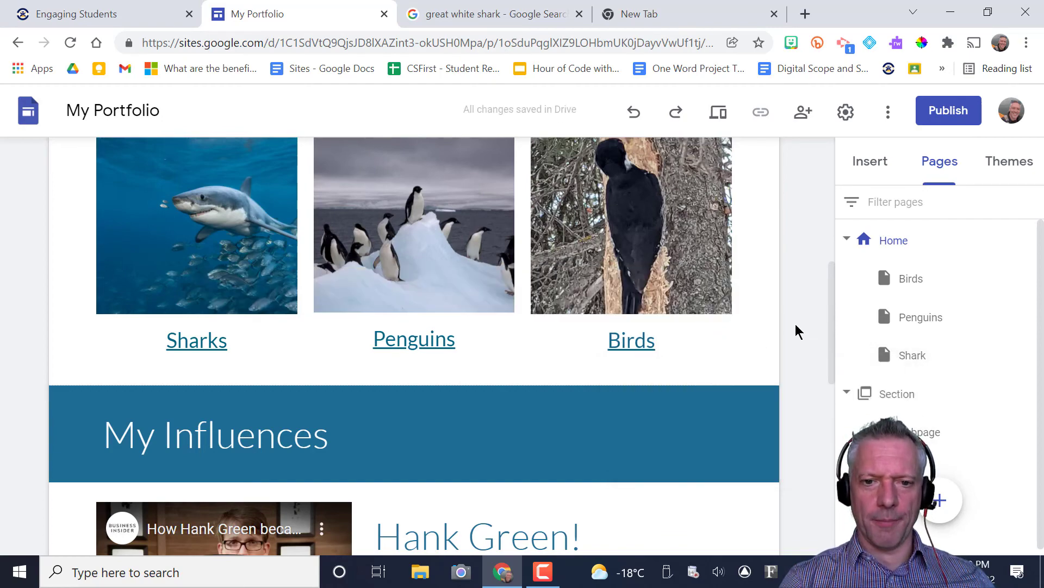
scroll(796, 325, "up", 4)
scroll(796, 324, "down", 3)
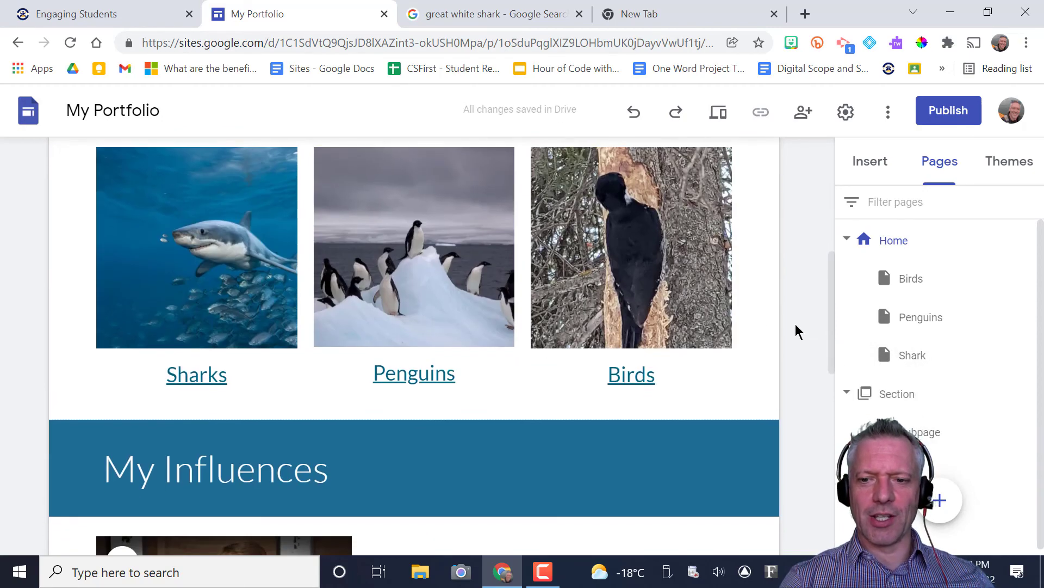
scroll(795, 325, "down", 5)
scroll(796, 324, "up", 11)
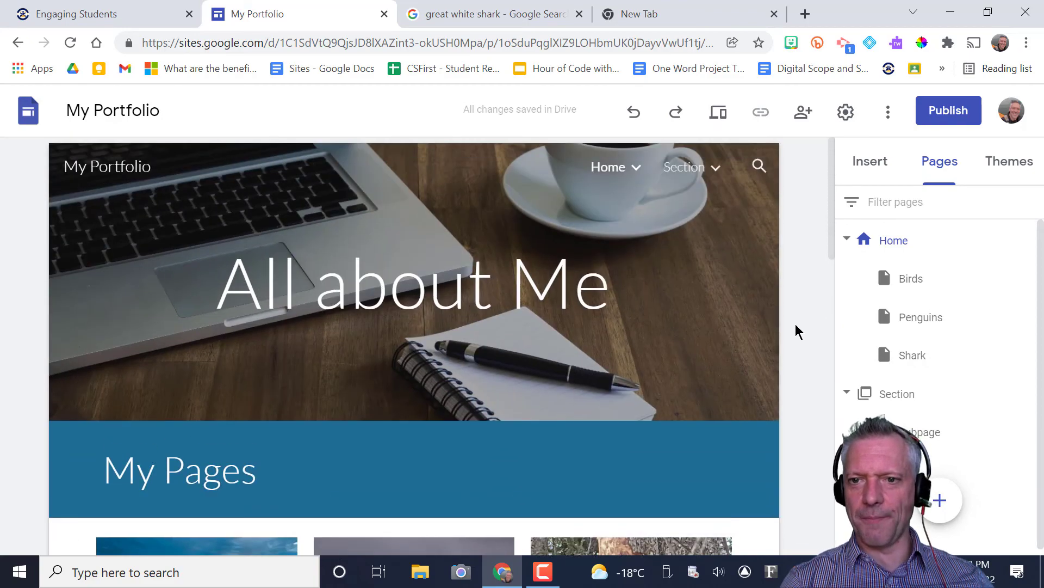
Publish the site at web address myportfolio12 after reviewing who can view it
left_click(951, 116)
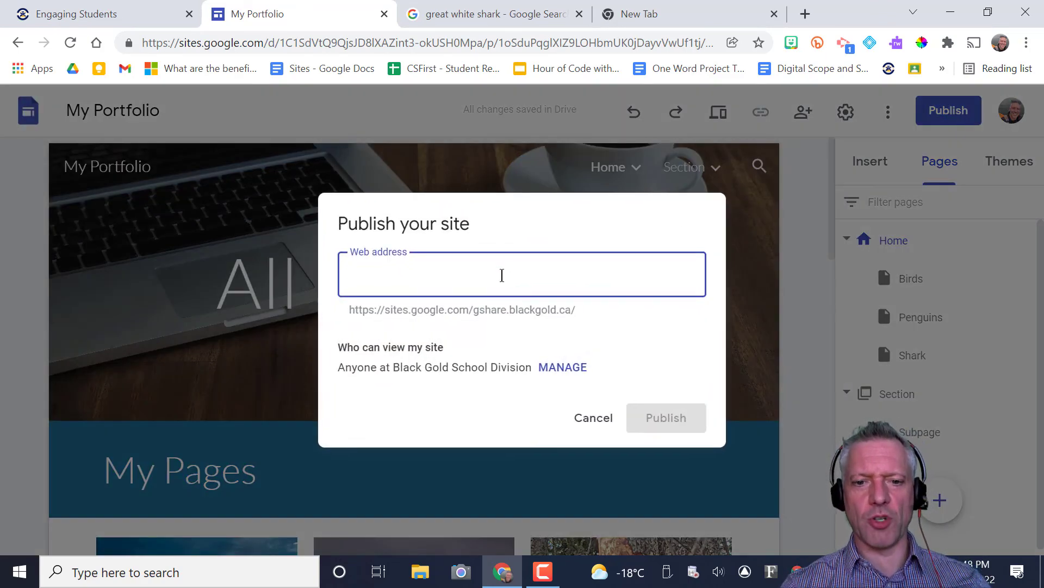
type("m")
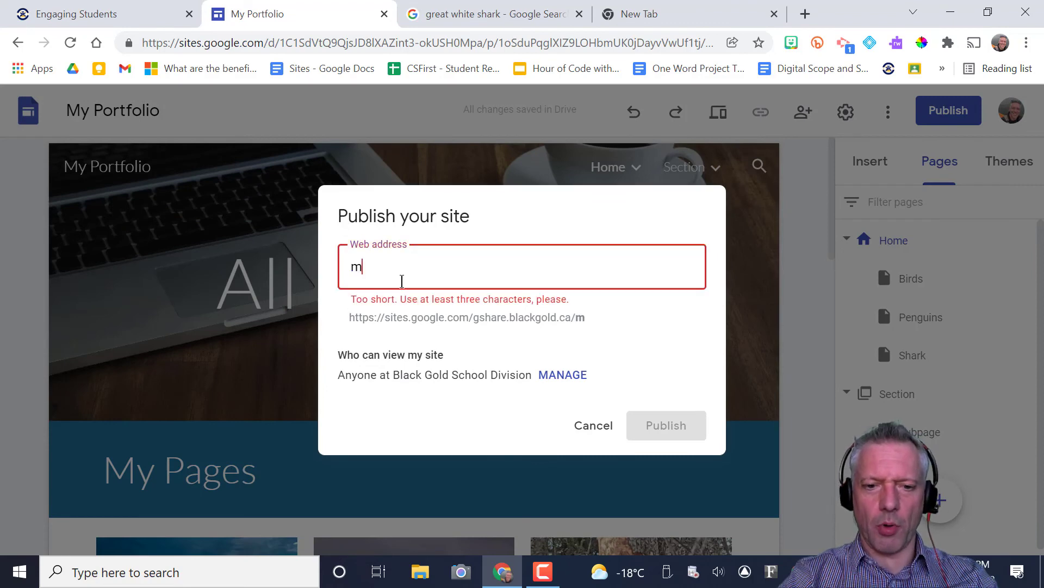
type("yprot")
key("BackSpace")
key("BackSpace")
key("BackSpace")
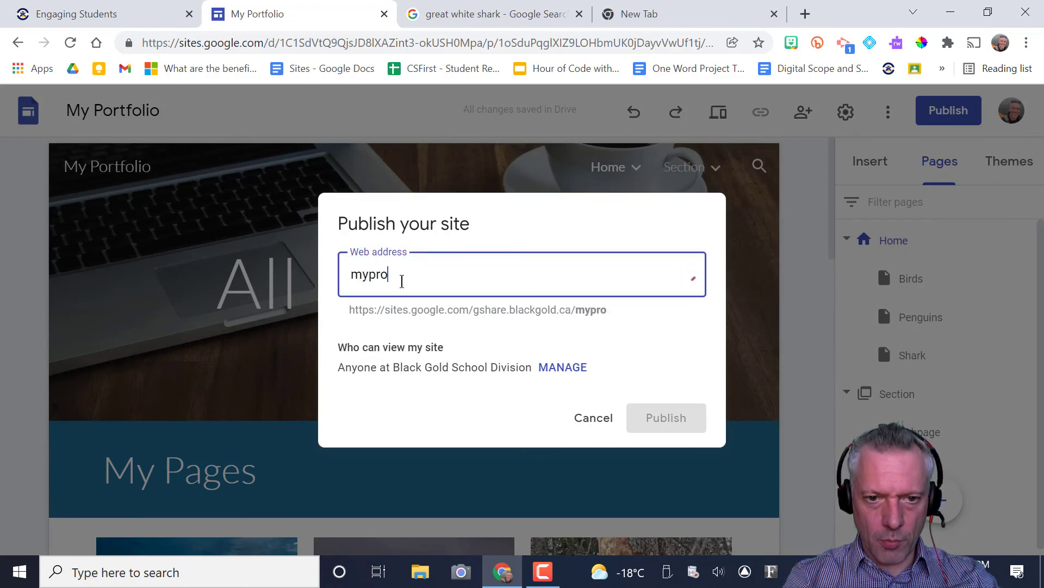
type("ortfolio")
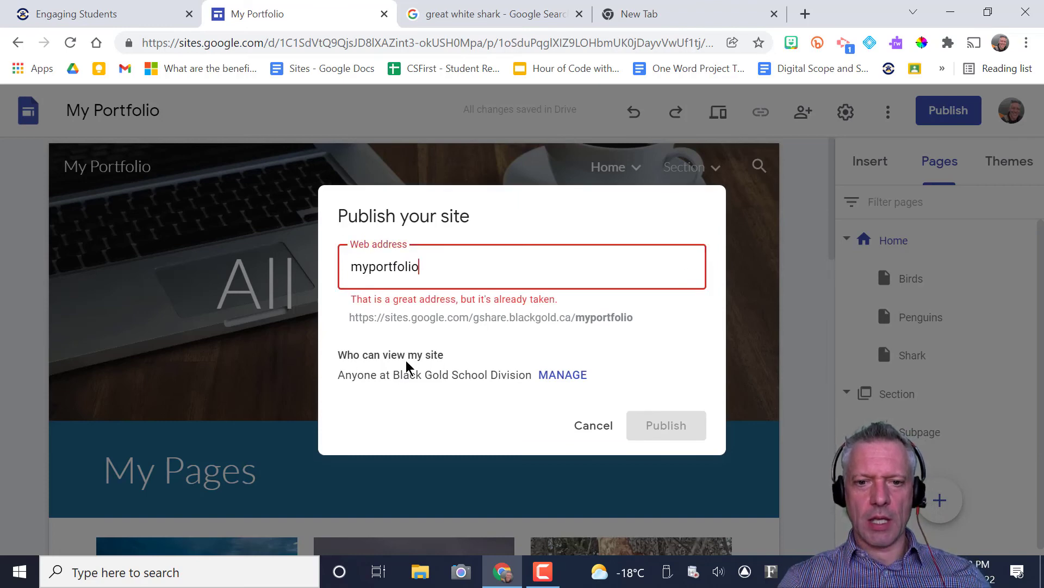
type("!")
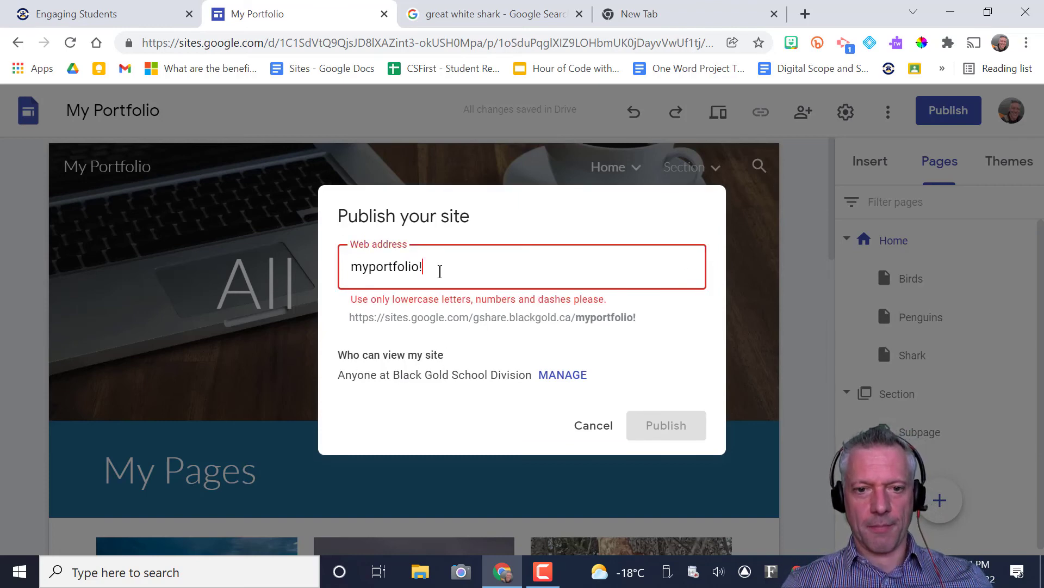
key("BackSpace")
type("12")
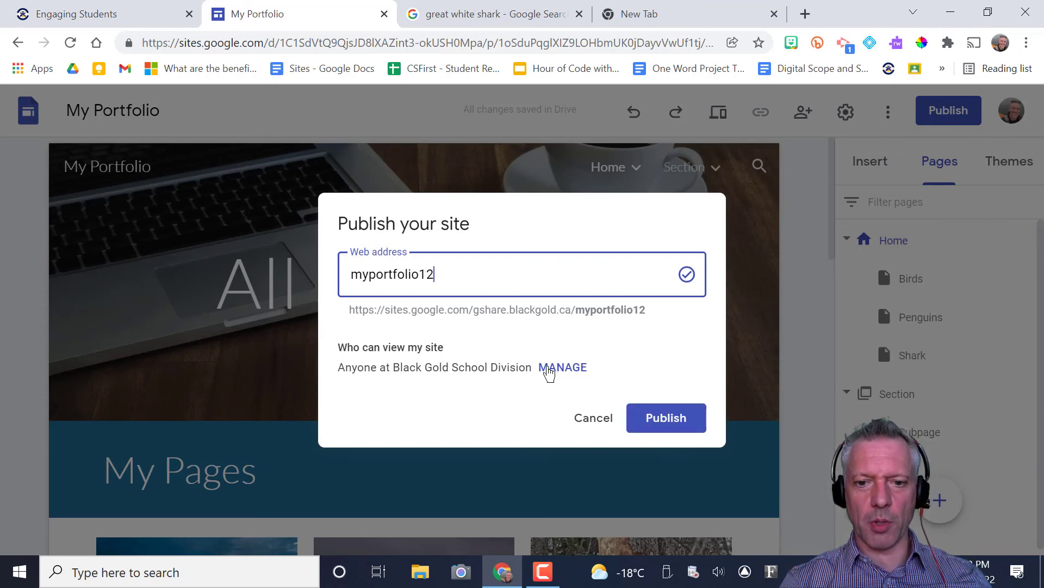
left_click(573, 371)
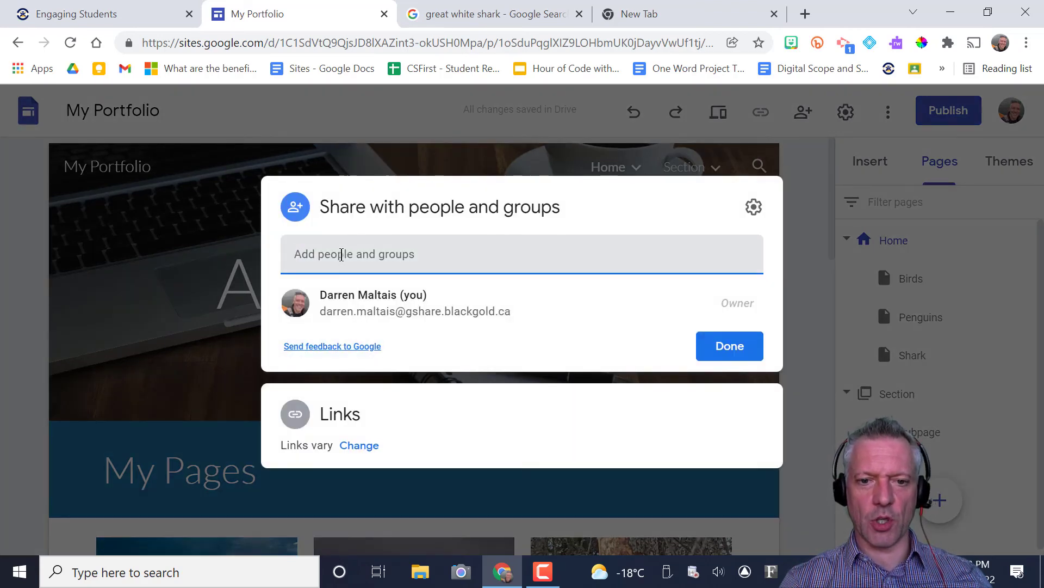
left_click(730, 348)
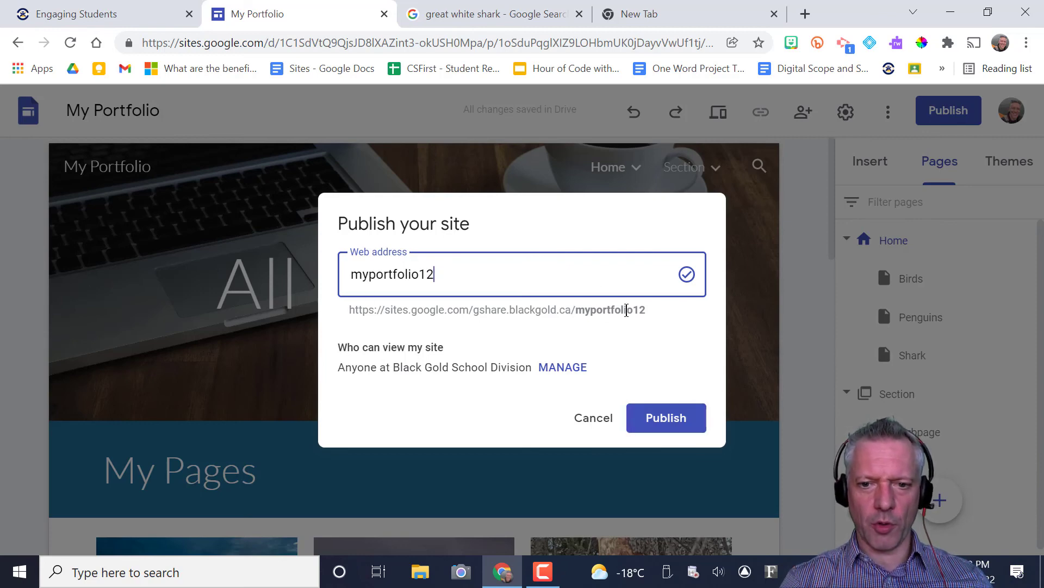
left_click(654, 417)
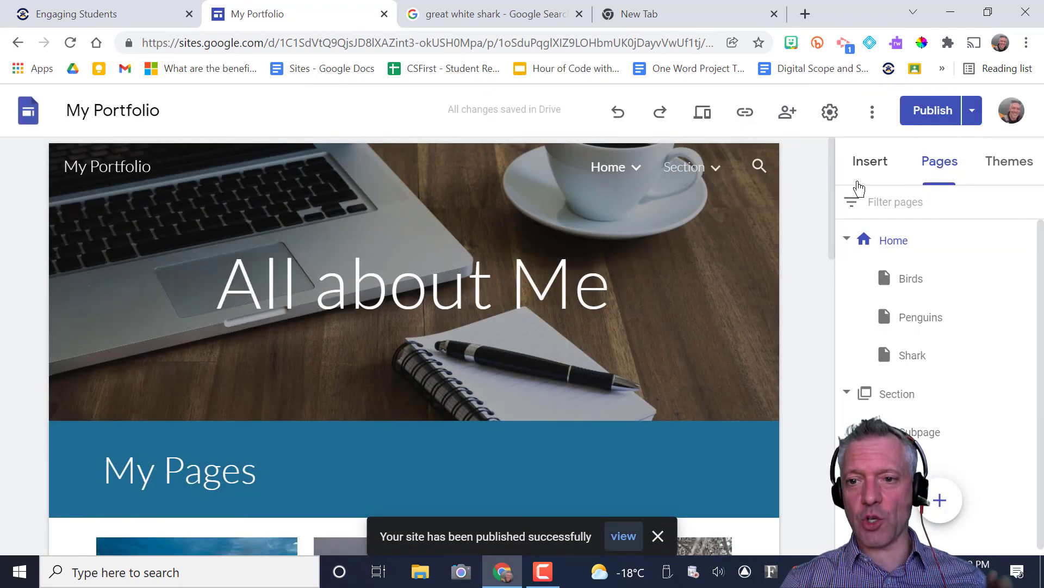
Open the published site in a new tab via View published site
left_click(978, 111)
left_click(976, 115)
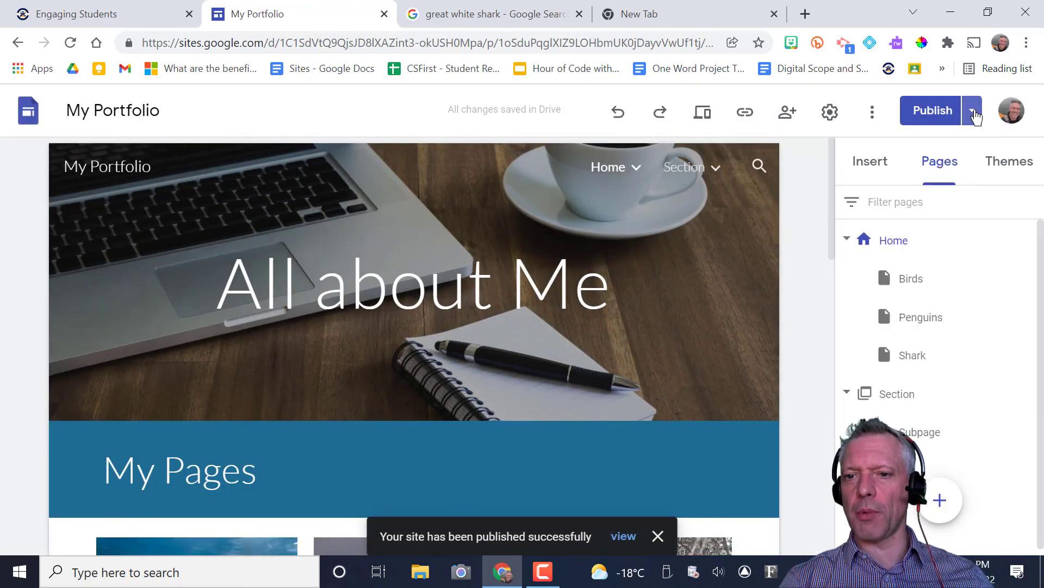
left_click(976, 115)
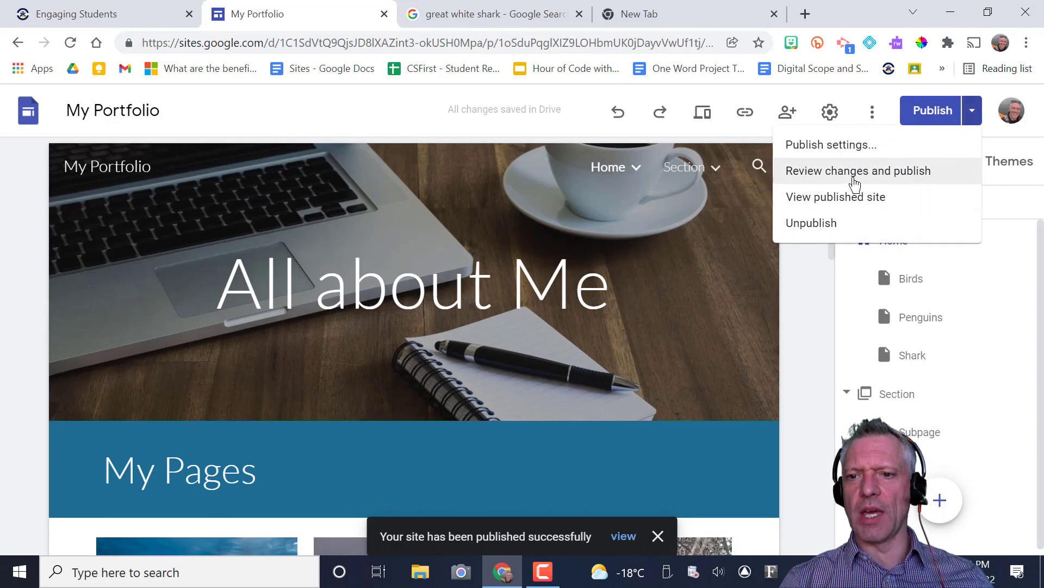
left_click(847, 198)
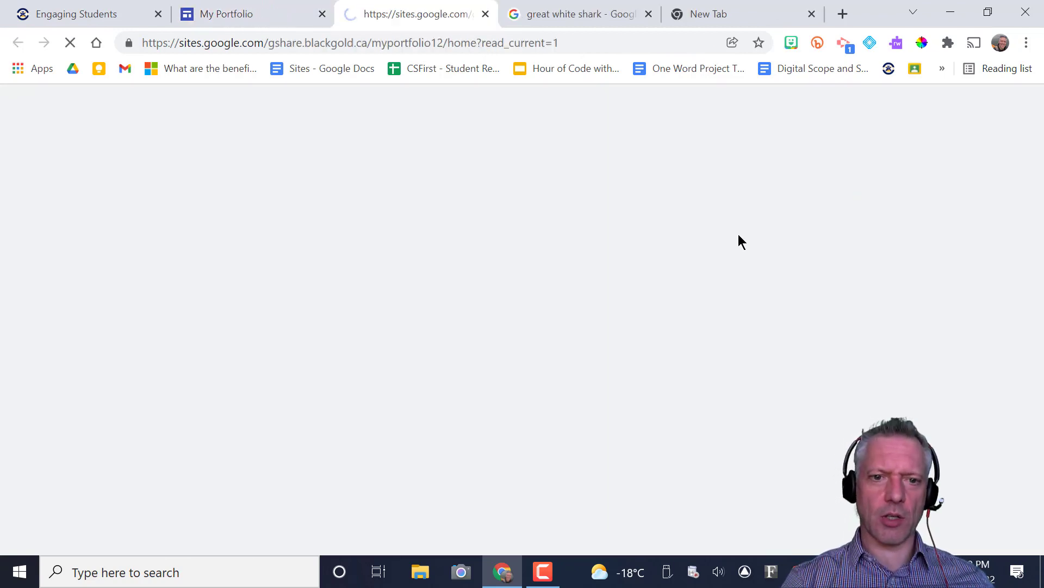
Scroll through the live page to check the Sharks, Penguins and Birds links
scroll(678, 368, "down", 10)
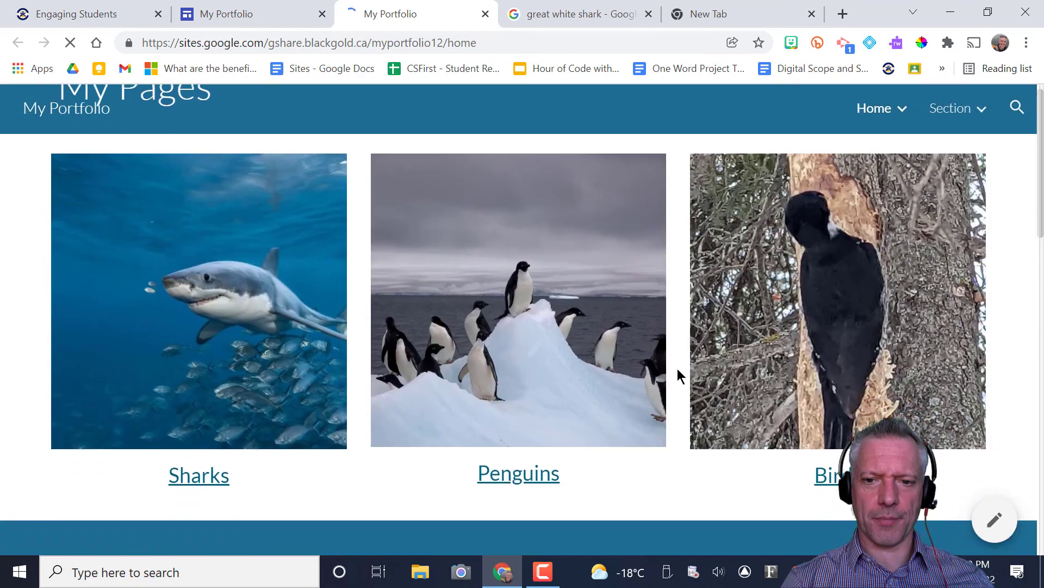
scroll(677, 368, "down", 4)
scroll(677, 368, "up", 12)
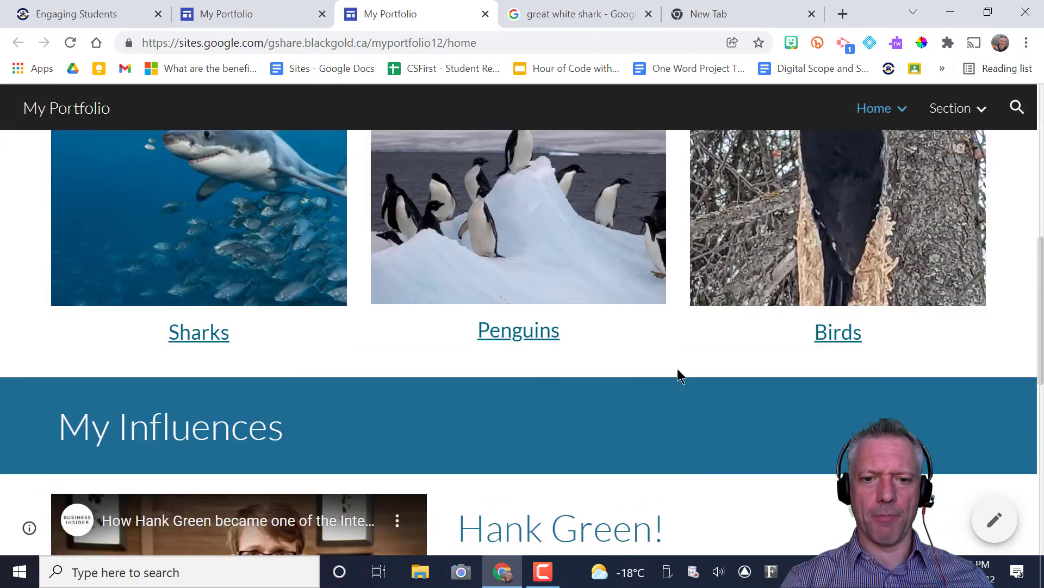
scroll(677, 367, "up", 5)
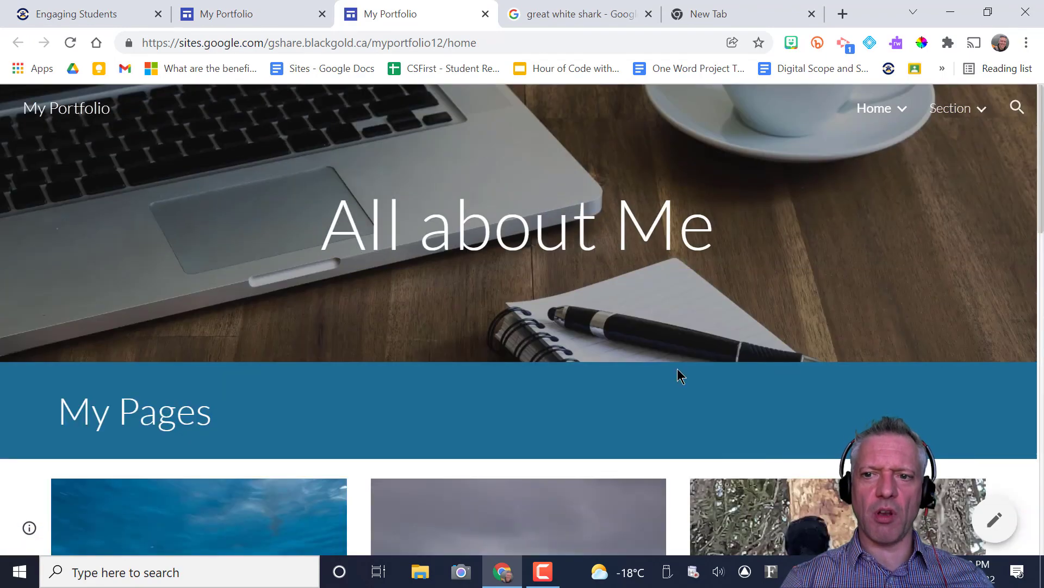
mouse_move(979, 116)
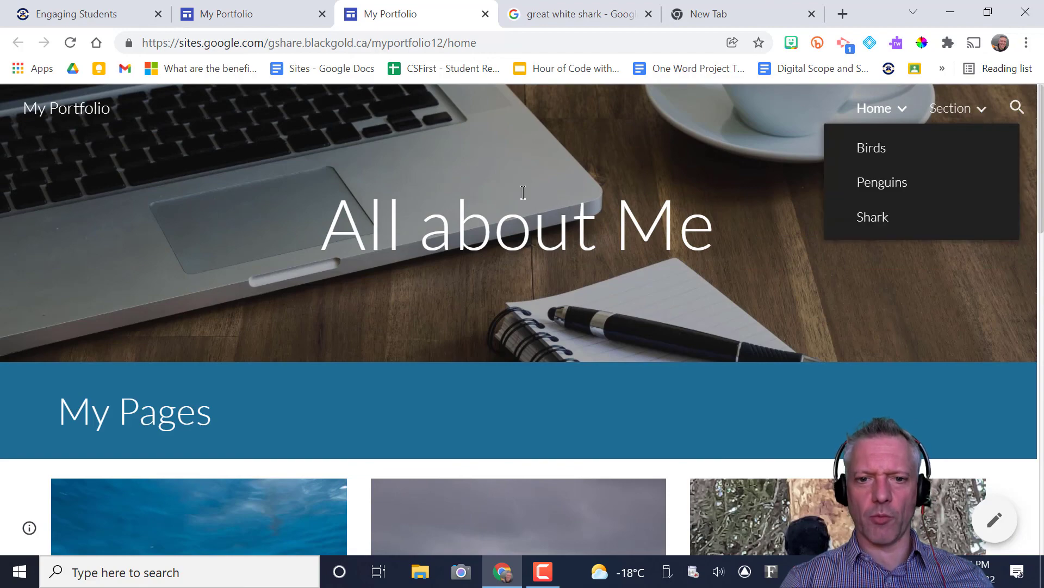
scroll(523, 193, "down", 5)
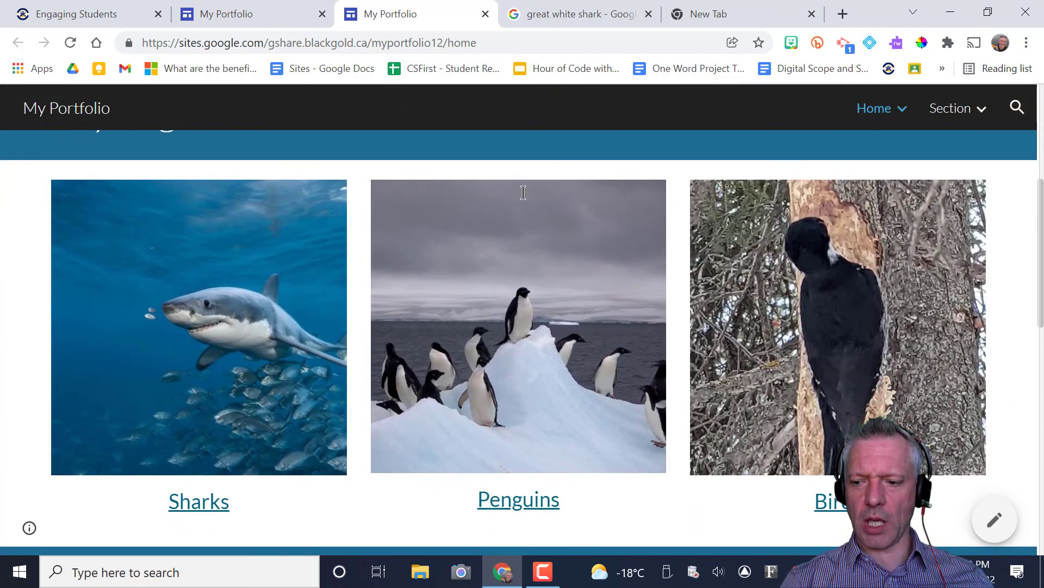
left_click(560, 571)
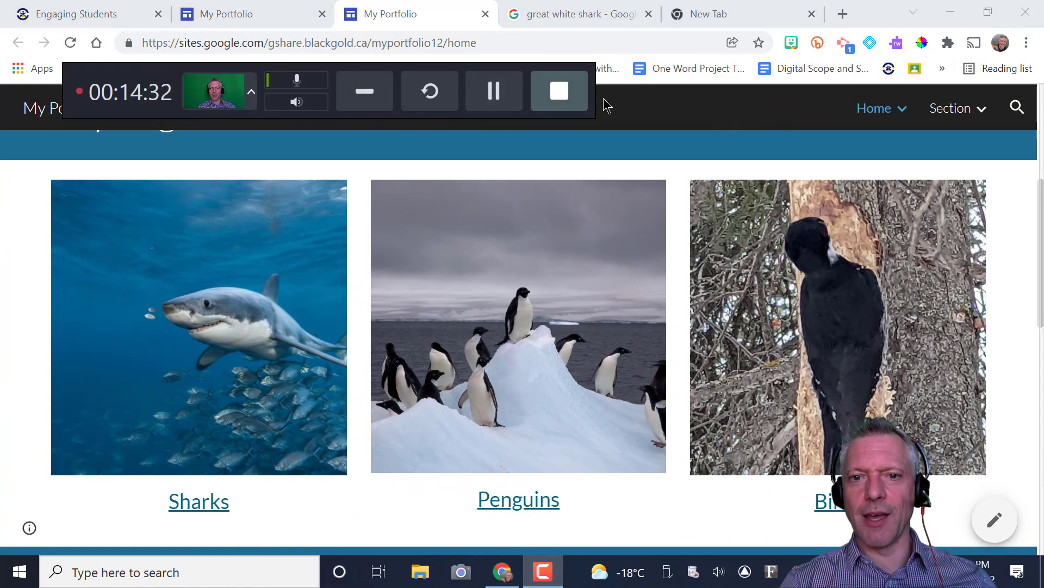
left_click(364, 91)
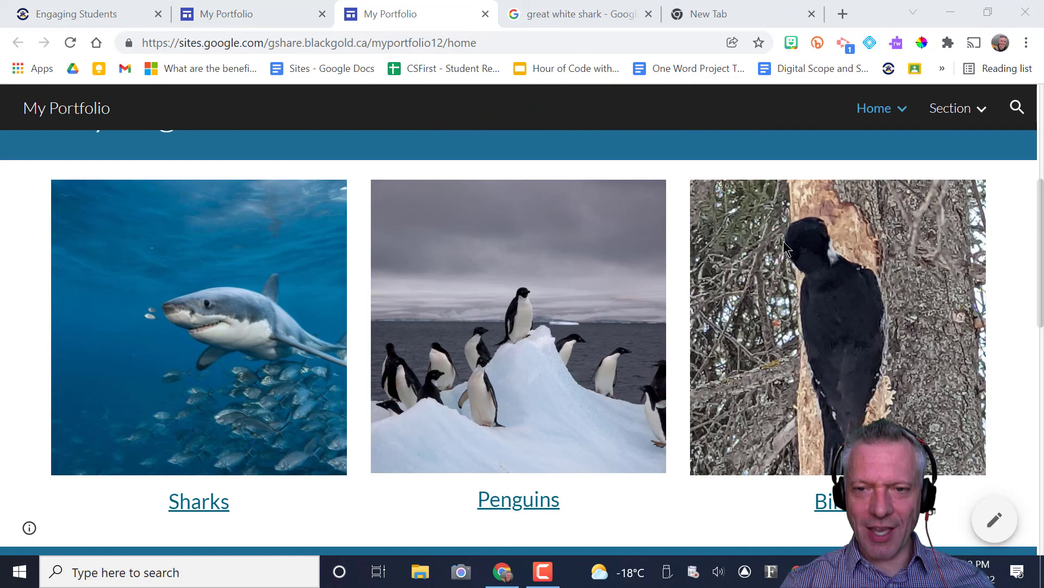
scroll(783, 248, "up", 5)
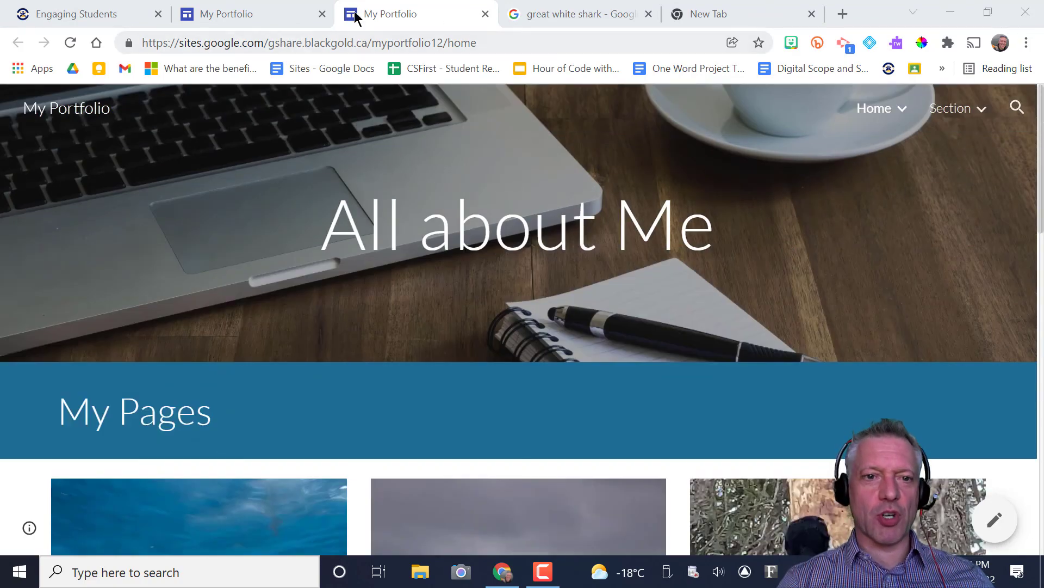
Back in the editor, copy the link from the Published site link dialog
left_click(264, 12)
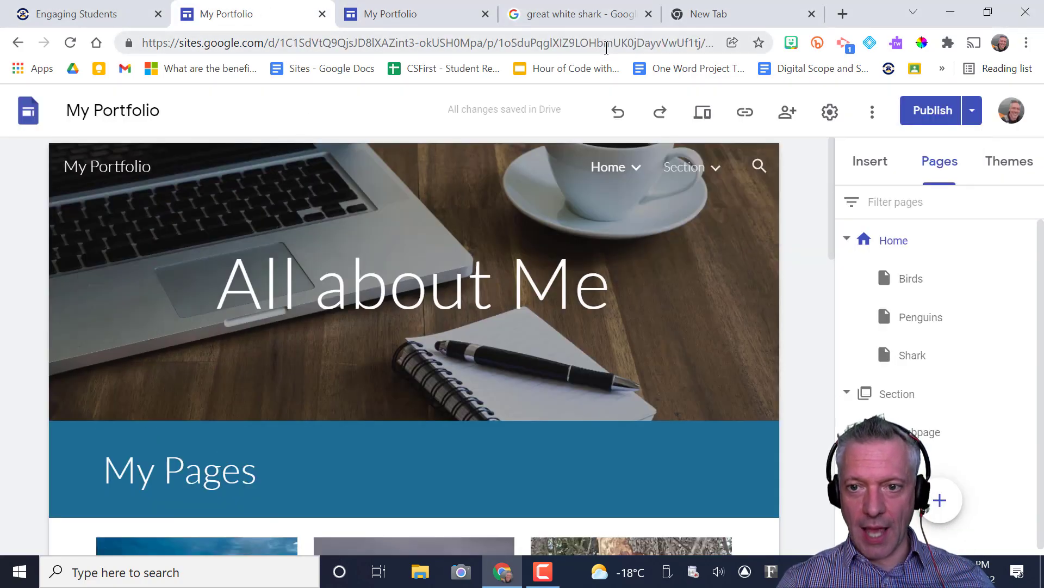
left_click(972, 111)
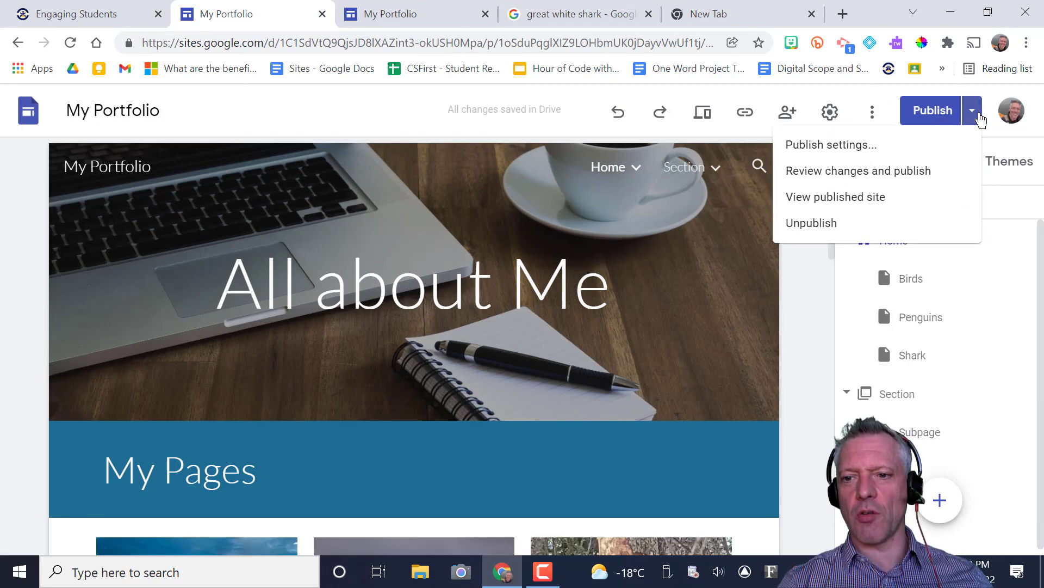
left_click(868, 115)
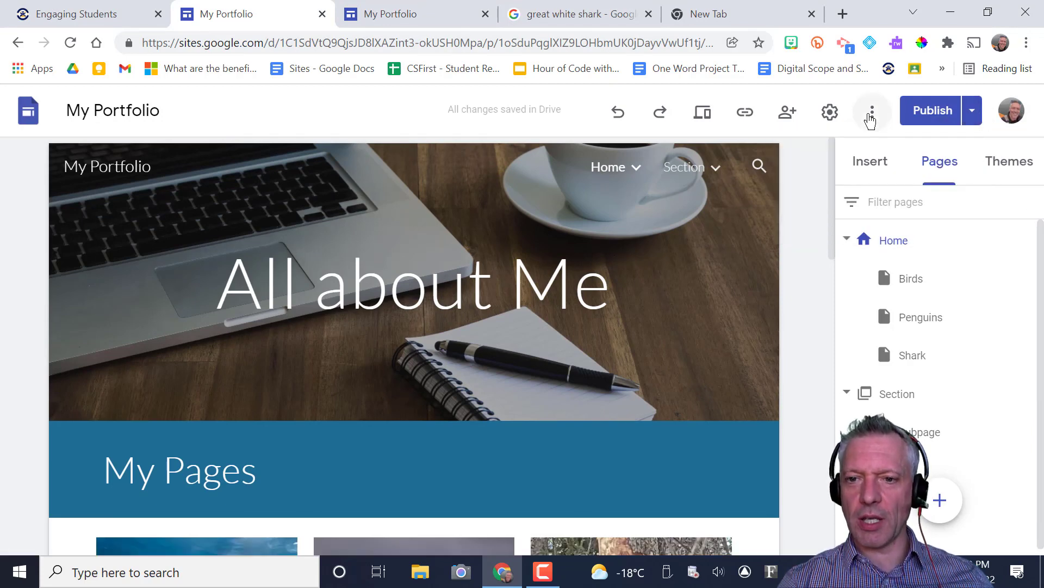
left_click(746, 114)
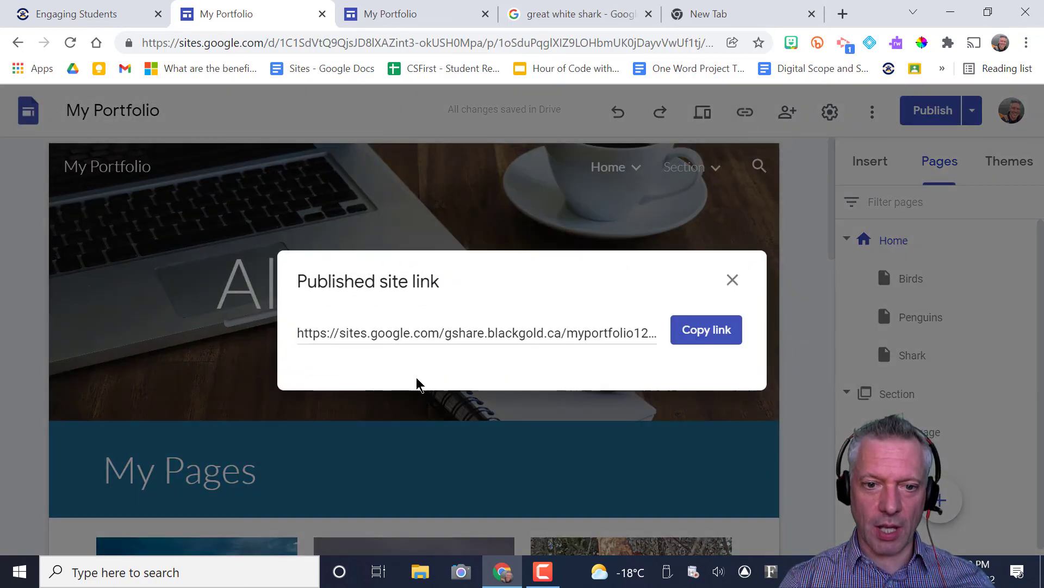
left_click(480, 333)
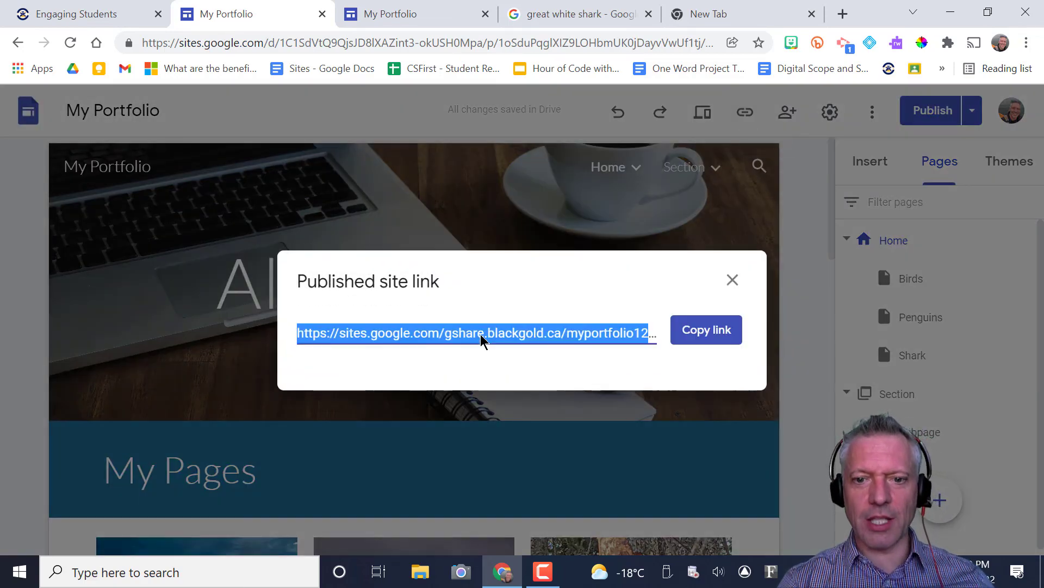
left_click(731, 342)
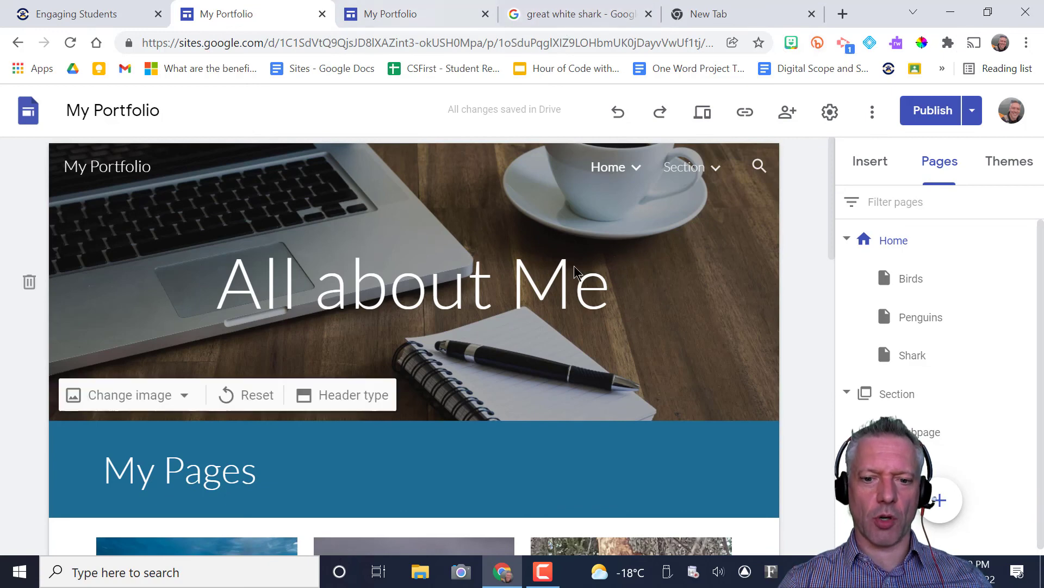
left_click(544, 580)
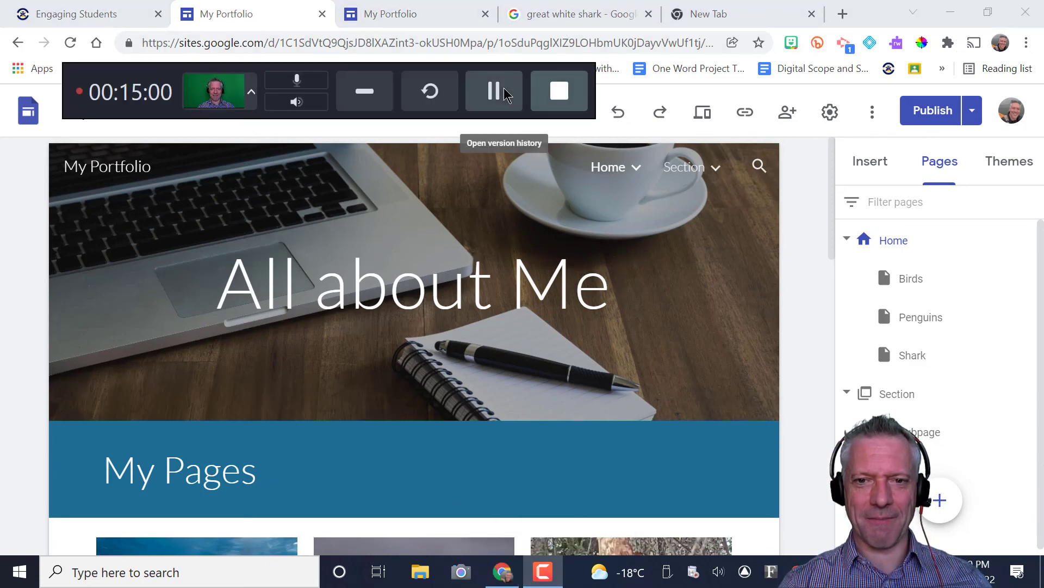